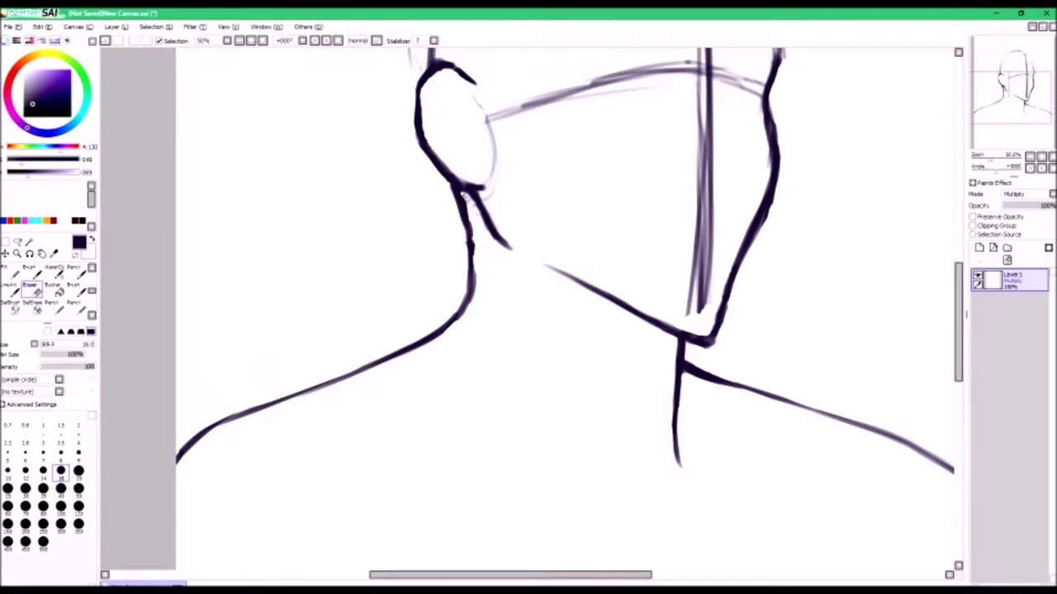
# Erase the construction lines inside the ear outline, leaving the bold outer contour
pyautogui.press('n')
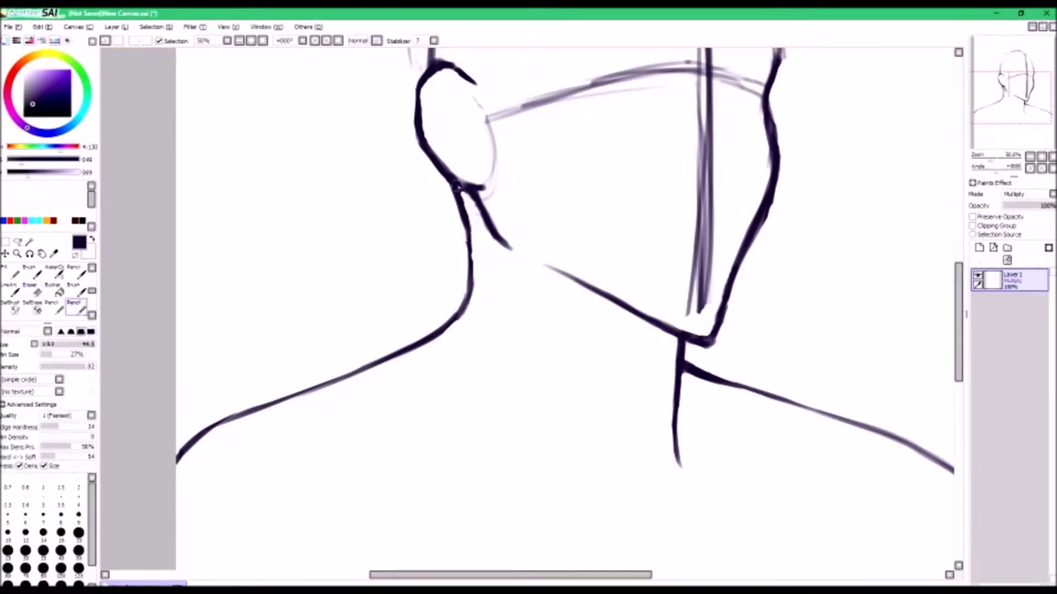
pyautogui.moveTo(512, 330)
pyautogui.mouseDown()
pyautogui.moveTo(417, 283)
pyautogui.moveTo(402, 382)
pyautogui.moveTo(388, 383)
pyautogui.mouseUp()
pyautogui.scroll(2, 419, 272)
pyautogui.press('e')
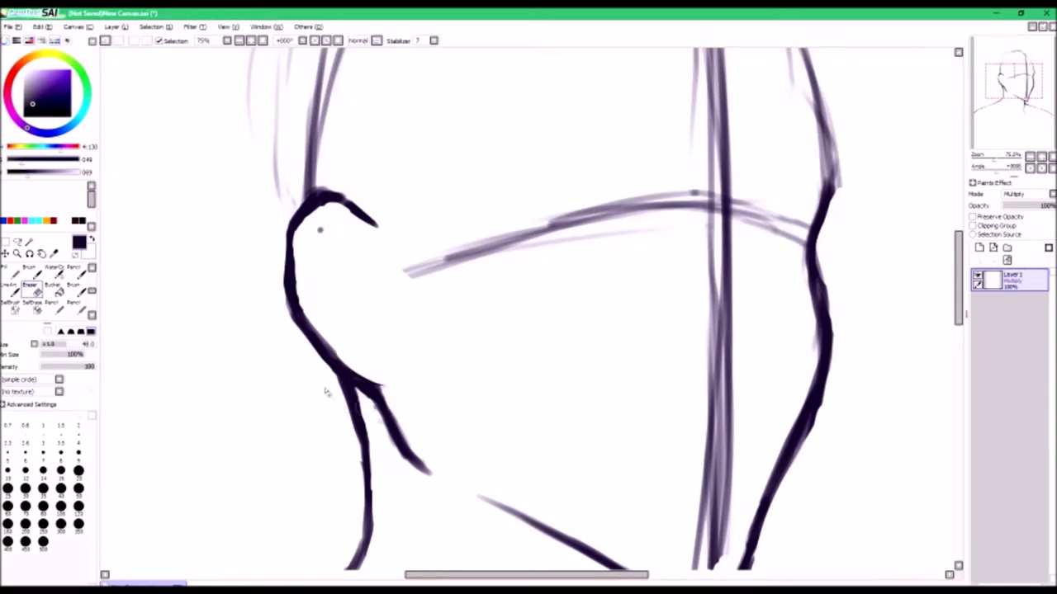
pyautogui.hotkey('ctrl', 'z')
# Draw the inner folds and earlobe details of the ear with thin pencil strokes
pyautogui.press('n')
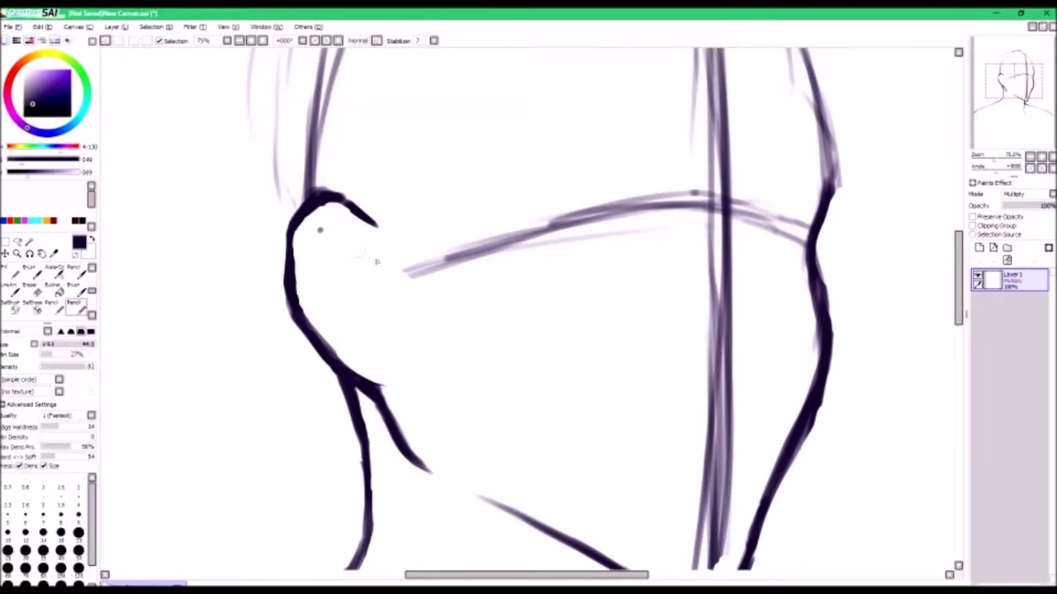
pyautogui.hotkey('ctrl', 'y')
pyautogui.moveTo(321, 230); pyautogui.dragTo(312, 234)
pyautogui.moveTo(360, 272)
pyautogui.mouseDown()
pyautogui.moveTo(365, 320)
pyautogui.moveTo(360, 264)
pyautogui.moveTo(380, 359)
pyautogui.moveTo(357, 351)
pyautogui.mouseUp()
pyautogui.moveTo(315, 234); pyautogui.dragTo(309, 277)
pyautogui.press('-')
# Erase most of the horizontal brow guide and the vertical centre guide across the face
pyautogui.press('e')
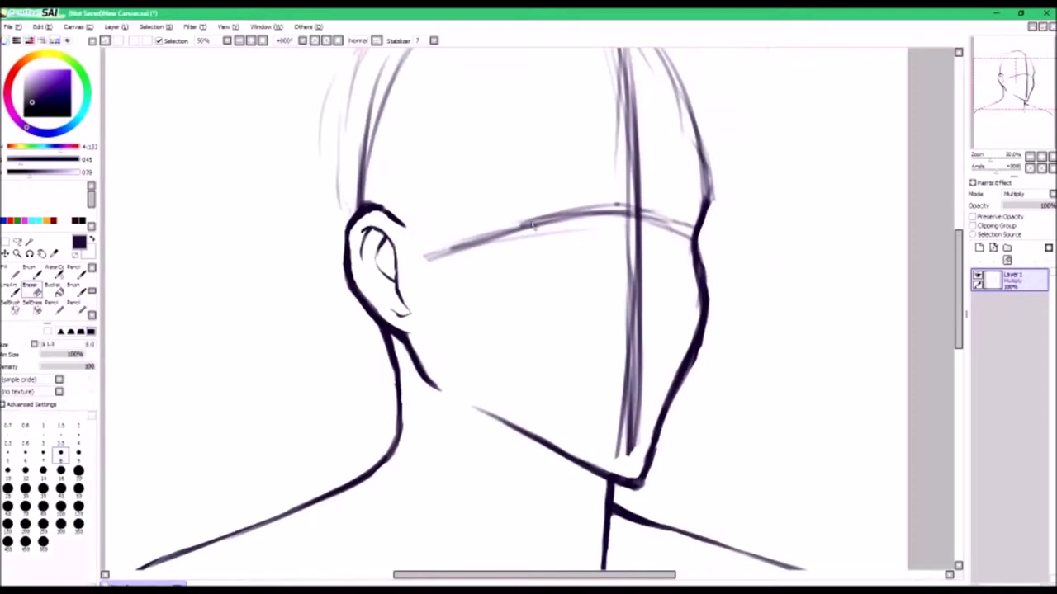
pyautogui.moveTo(424, 248); pyautogui.dragTo(669, 211)
pyautogui.moveTo(625, 284); pyautogui.dragTo(629, 445)
pyautogui.moveTo(634, 190); pyautogui.dragTo(636, 62)
pyautogui.moveTo(661, 234)
pyautogui.mouseDown()
pyautogui.moveTo(663, 303)
pyautogui.moveTo(608, 276)
pyautogui.mouseUp()
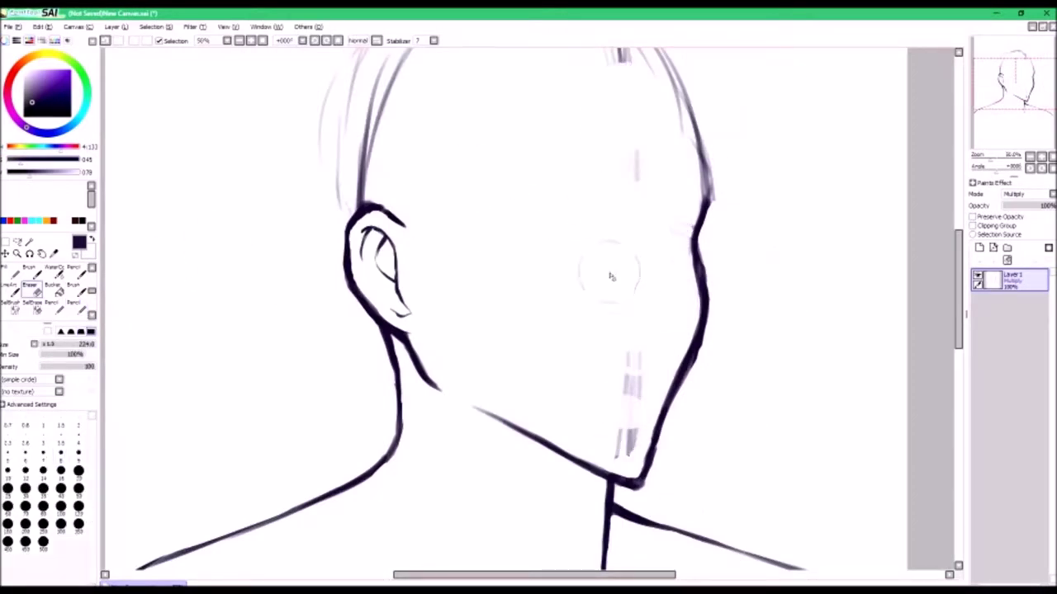
# Draw the nose as one line running from the brow down to the tip and underside
pyautogui.press('n')
pyautogui.moveTo(649, 189); pyautogui.dragTo(652, 326)
pyautogui.hotkey('ctrl', 'z')
pyautogui.moveTo(646, 239)
pyautogui.mouseDown()
pyautogui.moveTo(665, 318)
pyautogui.moveTo(644, 335)
pyautogui.mouseUp()
pyautogui.hotkey('ctrl', 'z')
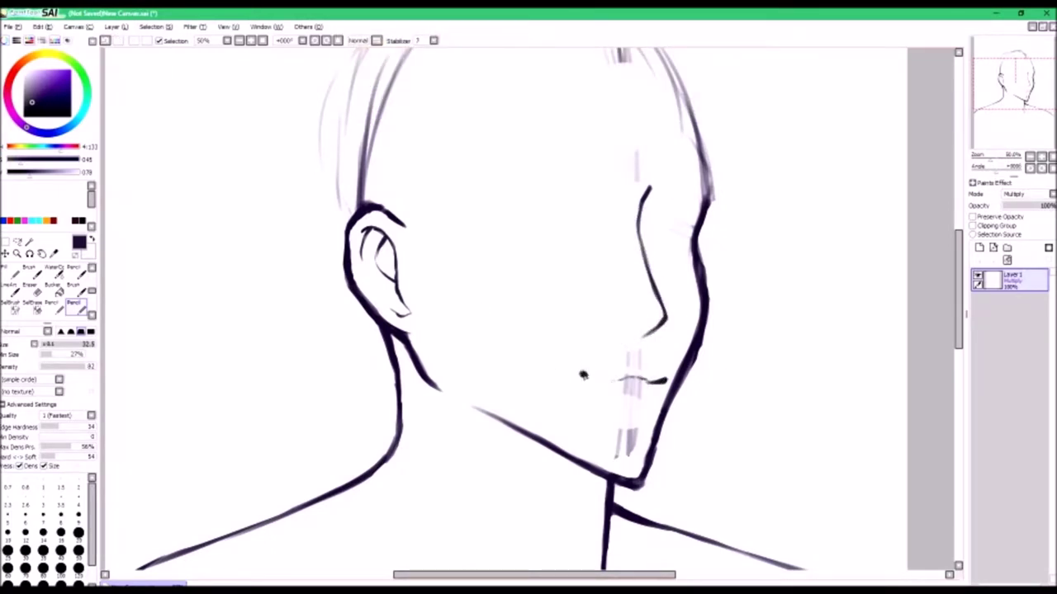
# Draw the mouth line with short lip marks above and below it
pyautogui.hotkey('ctrl', 'z')
pyautogui.moveTo(620, 363); pyautogui.dragTo(638, 360)
pyautogui.hotkey('ctrl', 'z')
# Open a second view of the canvas and arrange both views side by side, with the whole figure in the narrower one
pyautogui.click(228, 27)
pyautogui.click(239, 103)
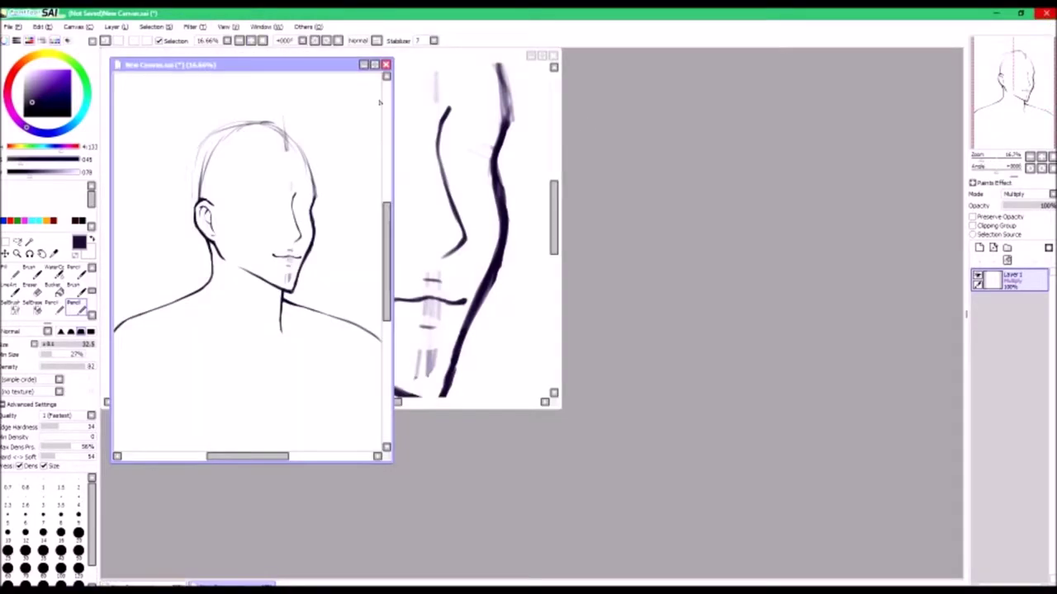
pyautogui.moveTo(237, 64); pyautogui.dragTo(790, 47)
pyautogui.moveTo(936, 440); pyautogui.dragTo(956, 570)
pyautogui.moveTo(560, 407); pyautogui.dragTo(646, 573)
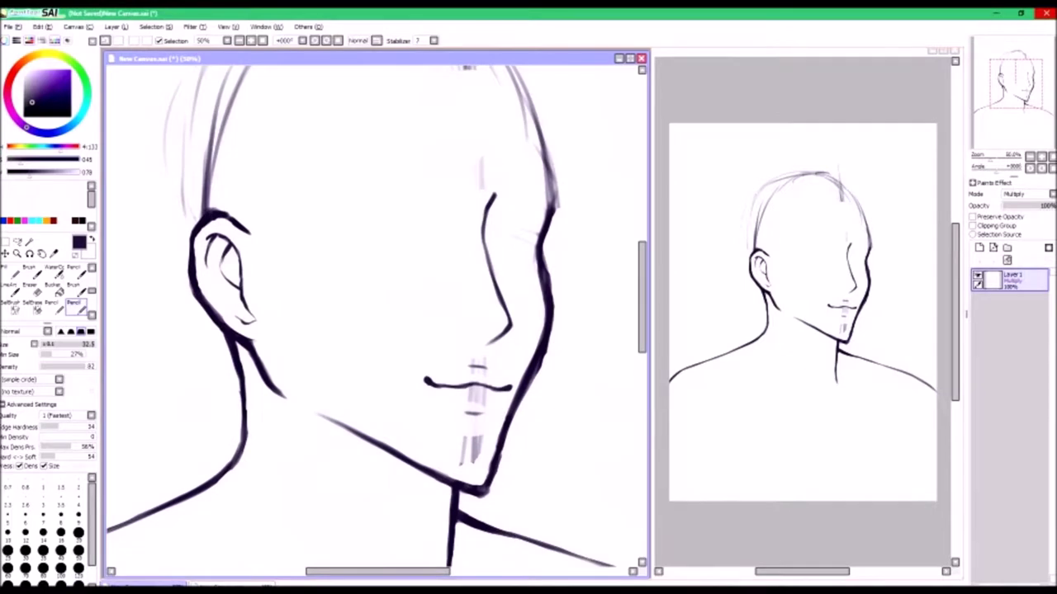
# Sketch faint almond-shaped guides for both eyes beside the nose bridge
pyautogui.hotkey('ctrl', 'z')
pyautogui.hotkey('ctrl', 'z')
pyautogui.moveTo(533, 241); pyautogui.dragTo(492, 225)
pyautogui.moveTo(391, 221); pyautogui.dragTo(357, 218)
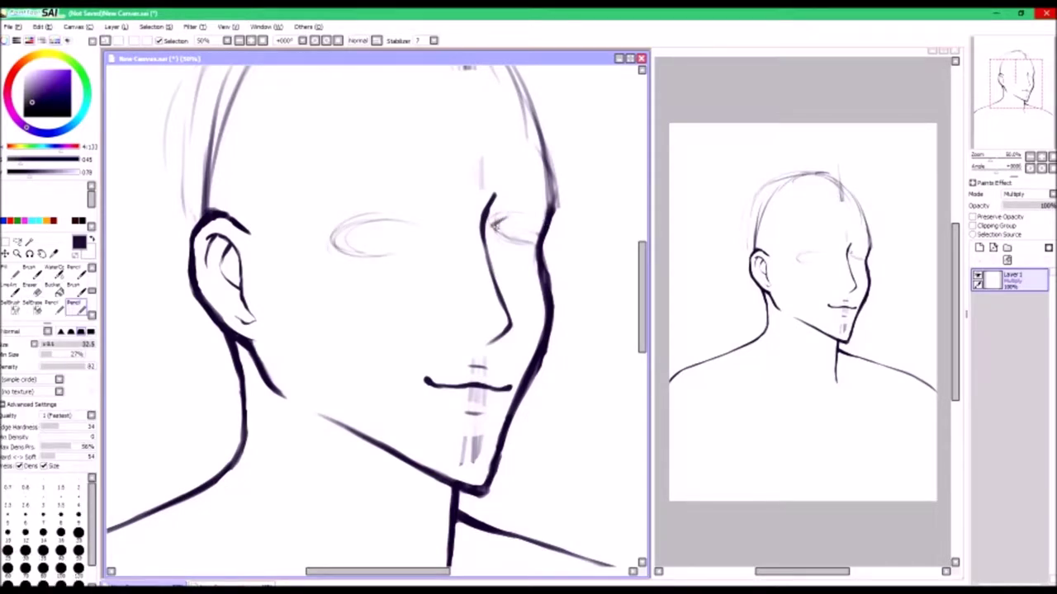
pyautogui.hotkey('ctrl', 'z')
pyautogui.moveTo(492, 216); pyautogui.dragTo(537, 221)
pyautogui.hotkey('ctrl', 'z')
# Outline both eyes in bold strokes over the guides and erase the faint lines inside the near eye
pyautogui.moveTo(330, 241)
pyautogui.mouseDown()
pyautogui.moveTo(354, 219)
pyautogui.moveTo(399, 223)
pyautogui.mouseUp()
pyautogui.moveTo(332, 241); pyautogui.dragTo(417, 223)
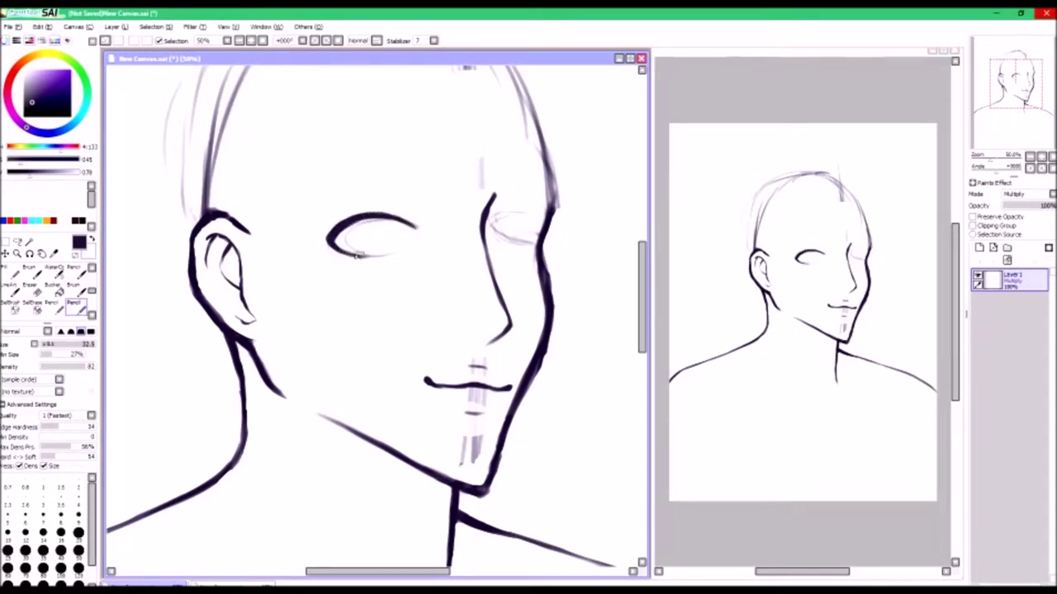
pyautogui.press('e')
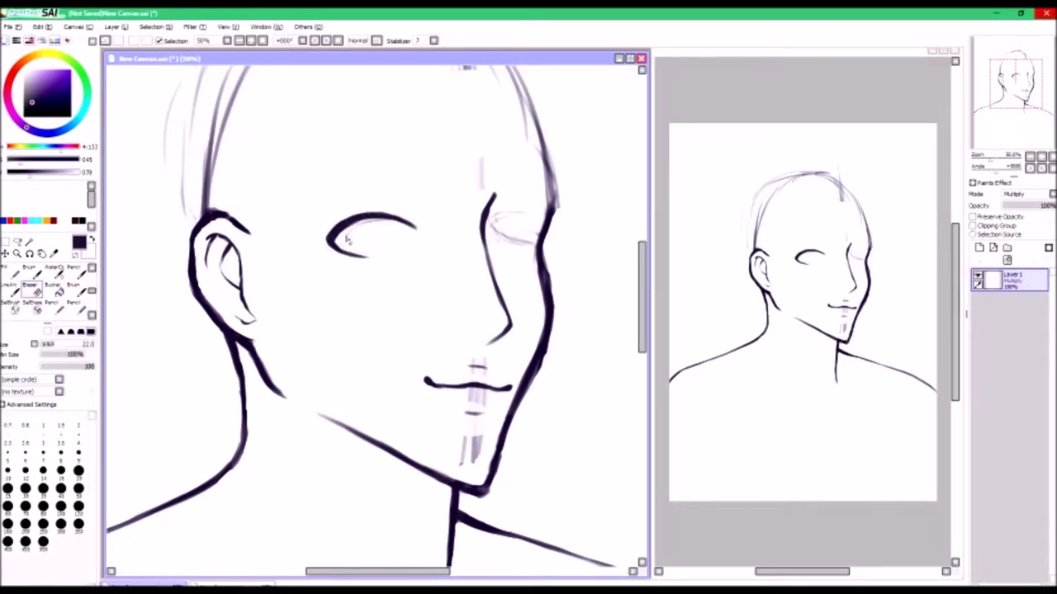
pyautogui.moveTo(351, 219)
pyautogui.mouseDown()
pyautogui.moveTo(421, 247)
pyautogui.moveTo(529, 239)
pyautogui.mouseUp()
# Try to place a transformed copy of the near eye on the far side of the face
pyautogui.hotkey('ctrl', 'c')
pyautogui.hotkey('ctrl', 'v')
pyautogui.hotkey('ctrl', 't')
pyautogui.hotkey('ctrl', 'z')
pyautogui.moveTo(377, 232); pyautogui.dragTo(544, 204)
pyautogui.press('Return')
pyautogui.hotkey('ctrl', 'z')
pyautogui.hotkey('ctrl', 'z')
pyautogui.hotkey('ctrl', 'z')
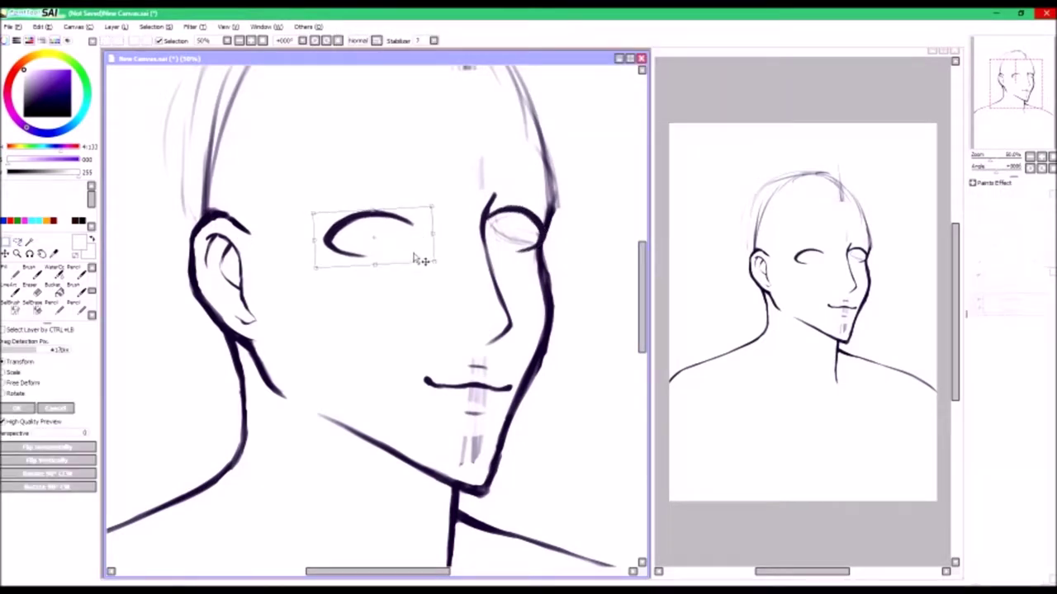
# Transform the near eye outline, moving it slightly closer to the nose
pyautogui.hotkey('ctrl', 't')
pyautogui.moveTo(380, 235); pyautogui.dragTo(400, 235)
pyautogui.press('Return')
# Draw large solid dark irises in both eyes on Layer 1
pyautogui.press('n')
pyautogui.hotkey('ctrl', 'z')
pyautogui.hotkey('ctrl', 'z')
pyautogui.hotkey('ctrl', 'z')
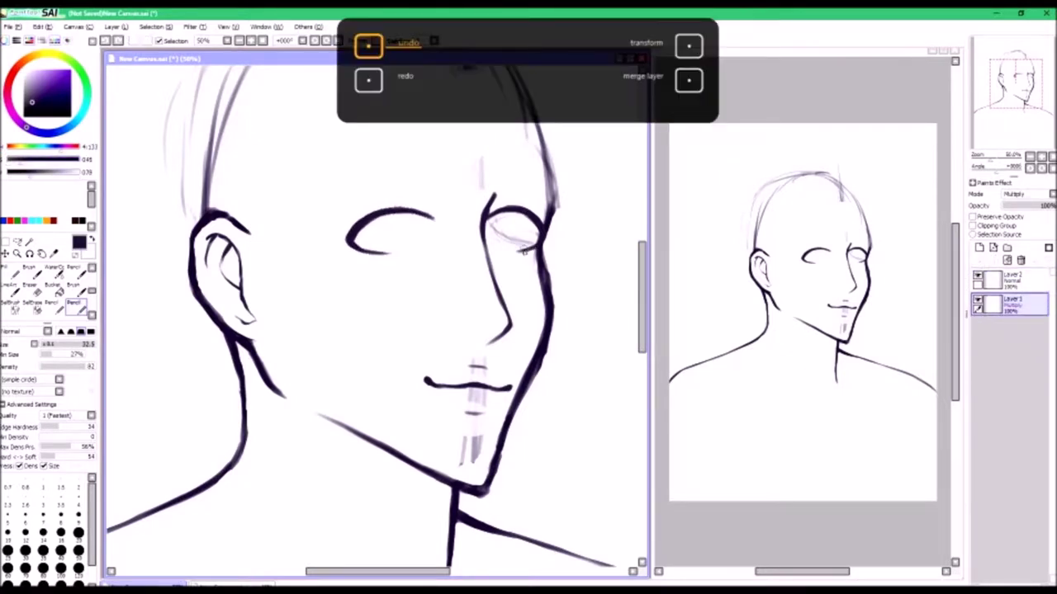
pyautogui.hotkey('ctrl', 'z')
pyautogui.moveTo(519, 216); pyautogui.dragTo(528, 244)
pyautogui.moveTo(405, 213)
pyautogui.mouseDown()
pyautogui.moveTo(388, 227)
pyautogui.moveTo(406, 251)
pyautogui.moveTo(420, 239)
pyautogui.moveTo(401, 241)
pyautogui.moveTo(423, 244)
pyautogui.mouseUp()
pyautogui.moveTo(512, 218); pyautogui.dragTo(533, 244)
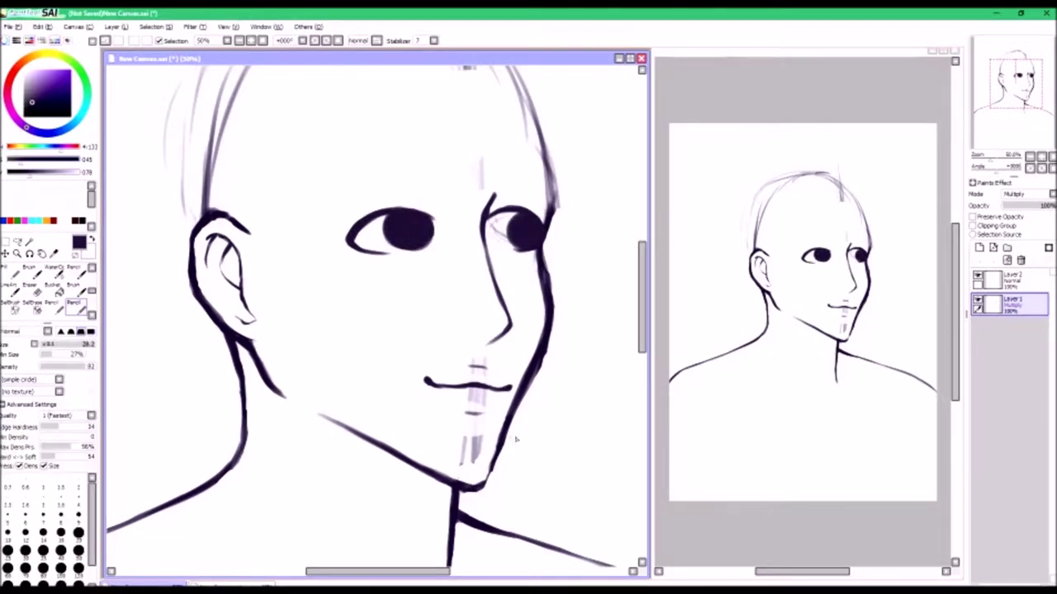
# Erase the leftover guide marks around the chin, mouth, nose bridge and inside the far eye
pyautogui.press('e')
pyautogui.moveTo(477, 450)
pyautogui.mouseDown()
pyautogui.moveTo(475, 410)
pyautogui.moveTo(453, 408)
pyautogui.moveTo(477, 417)
pyautogui.mouseUp()
pyautogui.moveTo(466, 351); pyautogui.dragTo(483, 370)
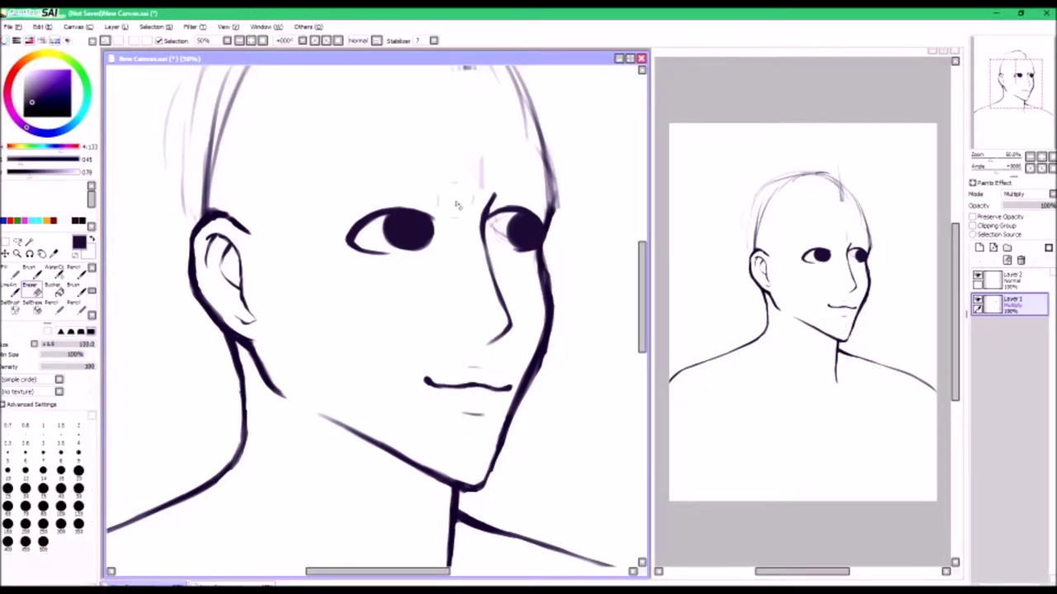
pyautogui.moveTo(506, 216); pyautogui.dragTo(497, 241)
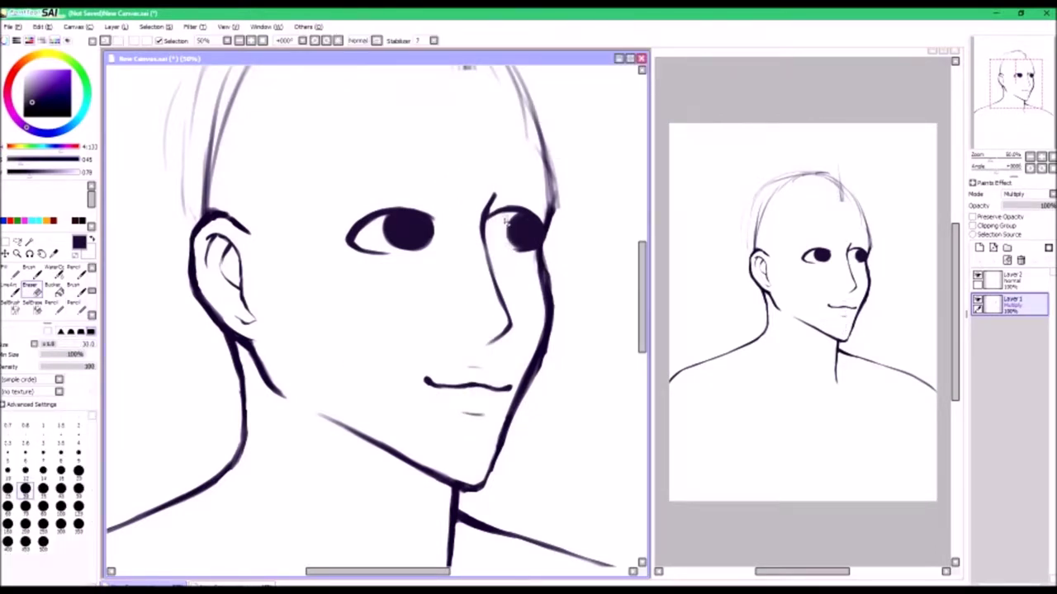
# Select the near eye and move it slightly away from the nose
pyautogui.press('m')
pyautogui.moveTo(341, 203); pyautogui.dragTo(455, 255)
pyautogui.hotkey('ctrl', 't')
pyautogui.moveTo(396, 231); pyautogui.dragTo(385, 229)
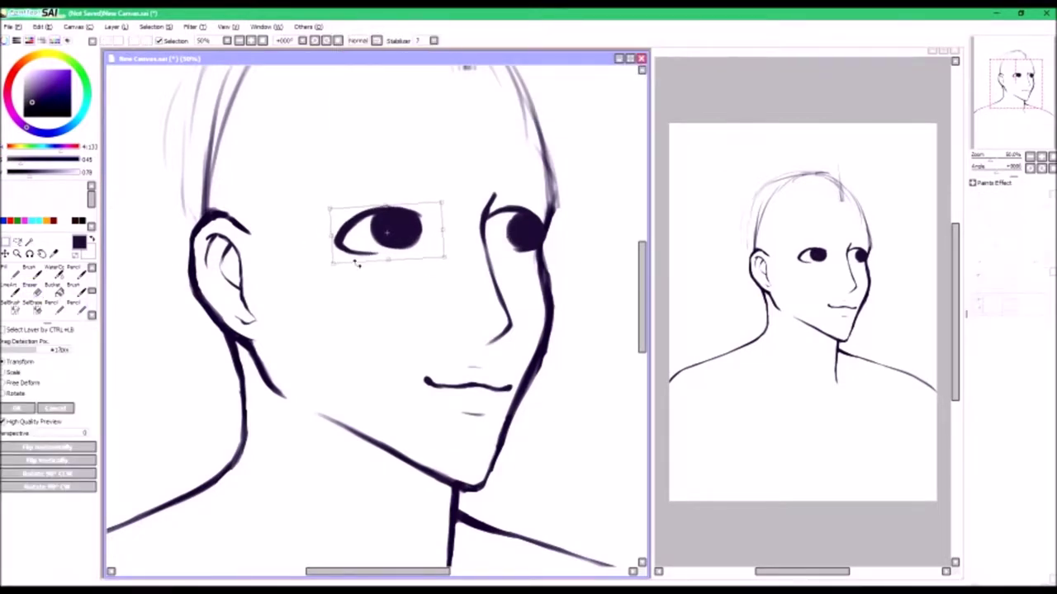
pyautogui.press('Return')
# Draw a thick dark eyebrow above the far eye and clean up the face contour beside it
pyautogui.scroll(3, 371, 314)
pyautogui.press('n')
pyautogui.moveTo(480, 310)
pyautogui.mouseDown()
pyautogui.moveTo(538, 289)
pyautogui.moveTo(497, 295)
pyautogui.mouseUp()
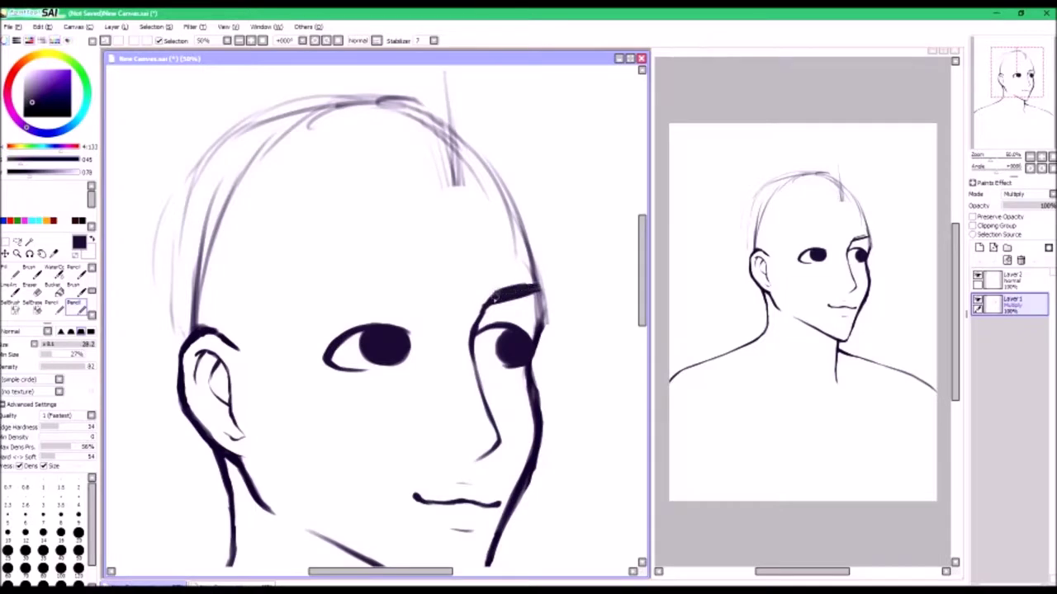
pyautogui.press('e')
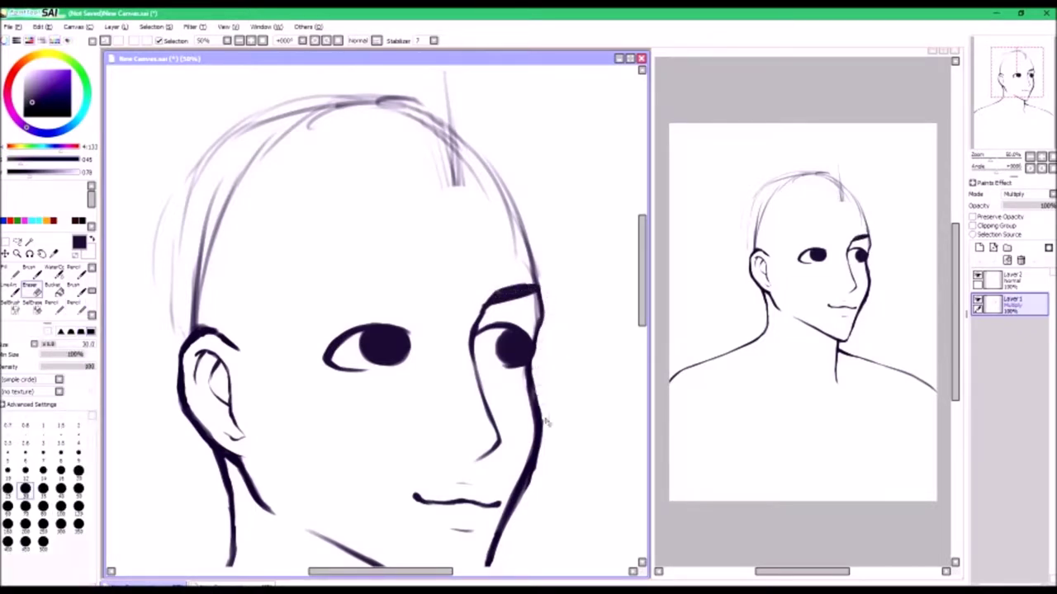
# Draw a thick arched eyebrow above the near eye, using the mirrored view to judge its shape
pyautogui.press('n')
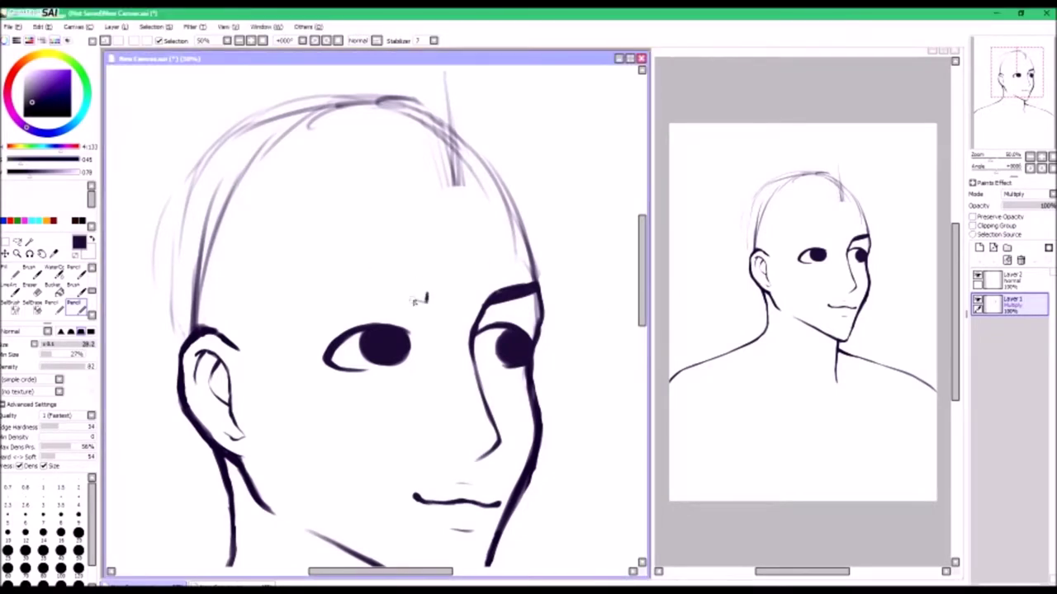
pyautogui.hotkey('ctrl', 'z')
pyautogui.press('h')
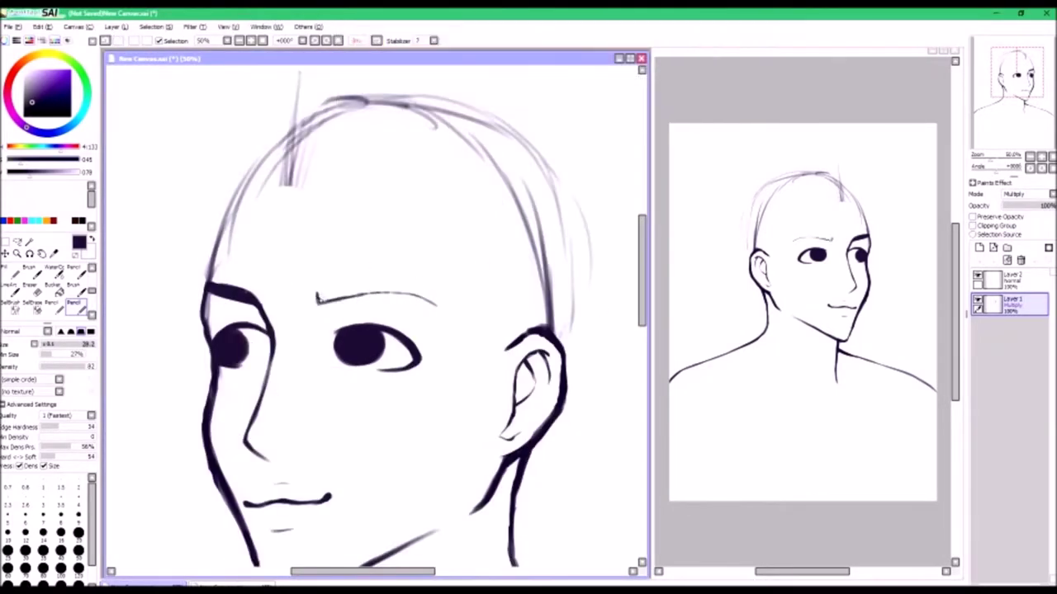
pyautogui.moveTo(316, 299)
pyautogui.mouseDown()
pyautogui.moveTo(418, 294)
pyautogui.moveTo(335, 296)
pyautogui.moveTo(375, 290)
pyautogui.mouseUp()
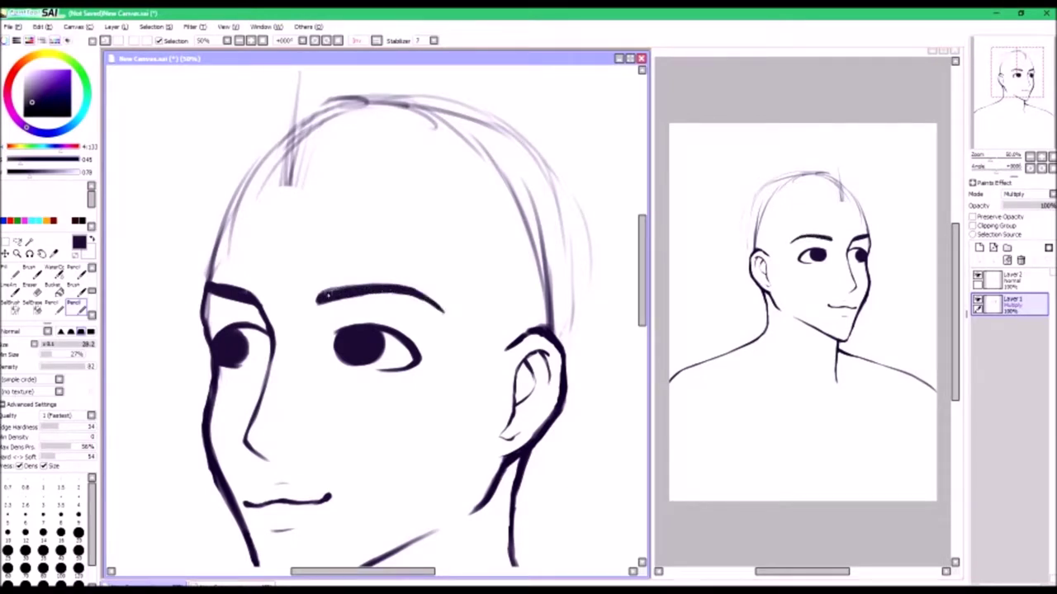
pyautogui.press('h')
pyautogui.hotkey('ctrl', 'z')
pyautogui.hotkey('ctrl', 'z')
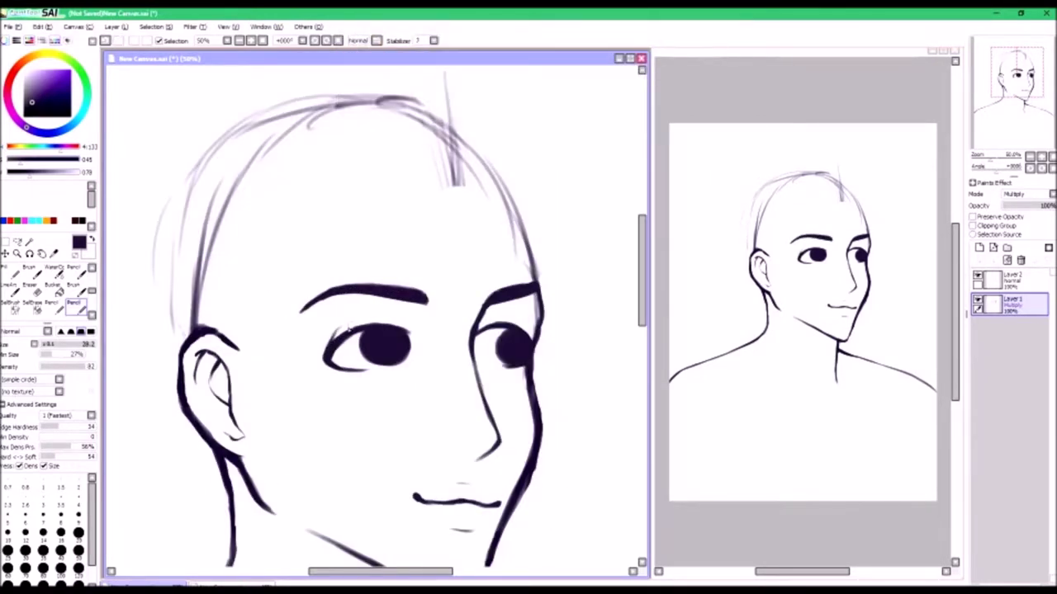
pyautogui.hotkey('ctrl', 'z')
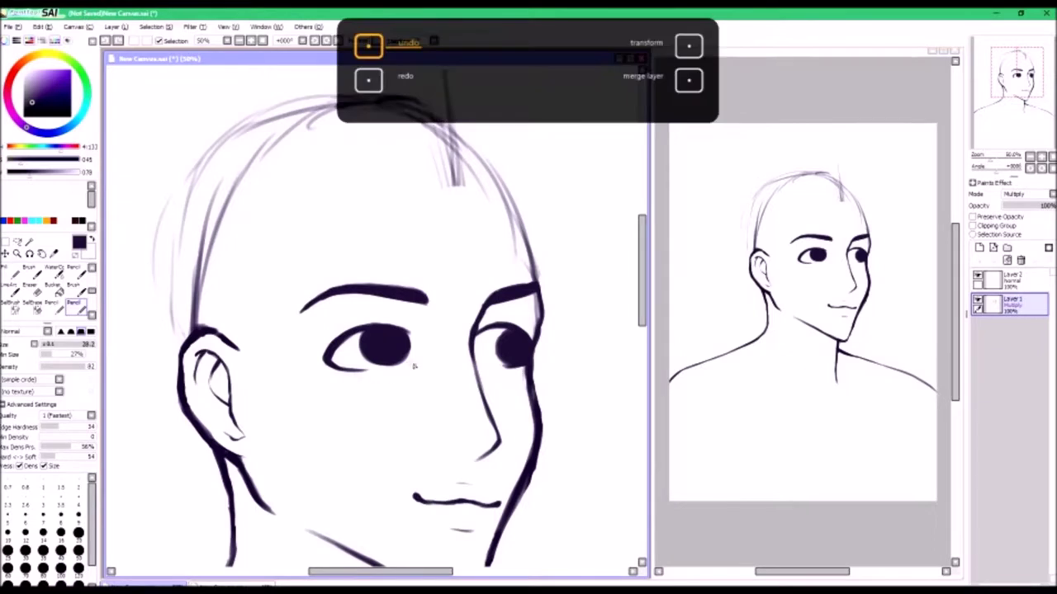
# On Layer 2, mark the front hairline, the upper head curve and the corner of the temple hairline
pyautogui.click(1009, 279)
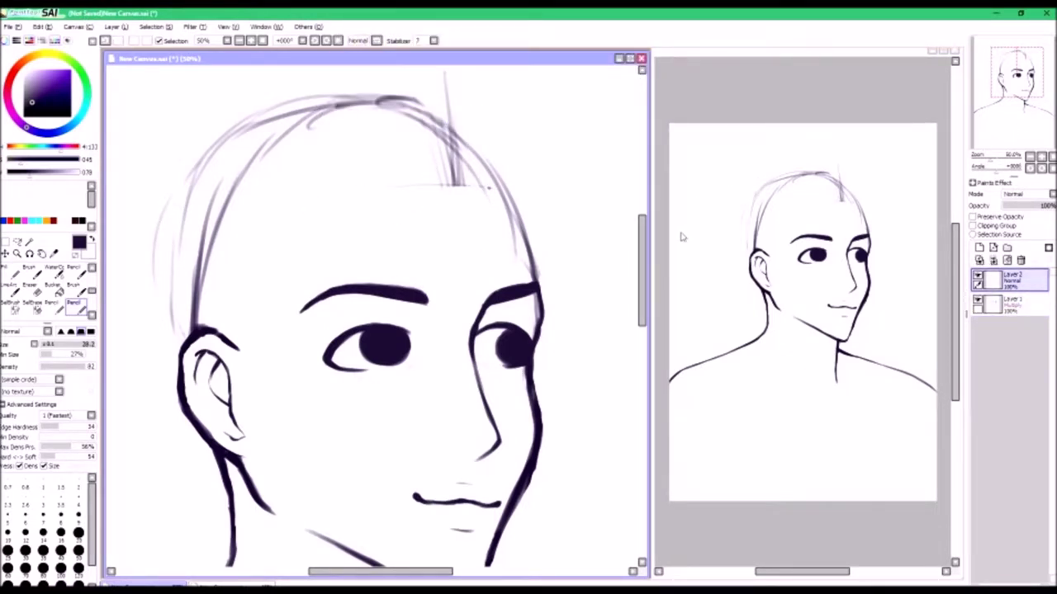
pyautogui.moveTo(488, 185)
pyautogui.mouseDown()
pyautogui.moveTo(451, 125)
pyautogui.moveTo(396, 95)
pyautogui.mouseUp()
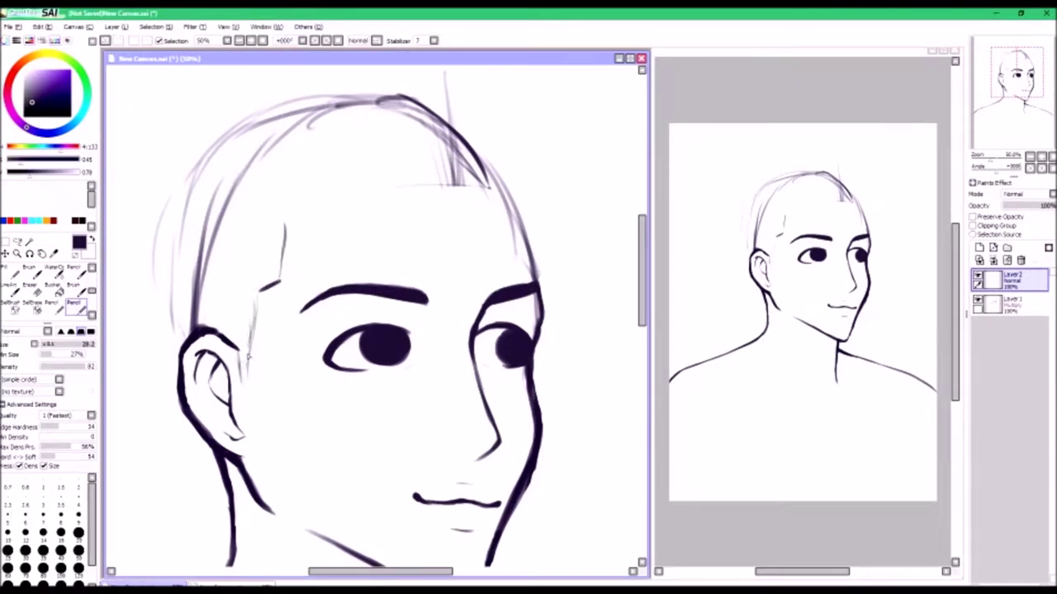
pyautogui.press('e')
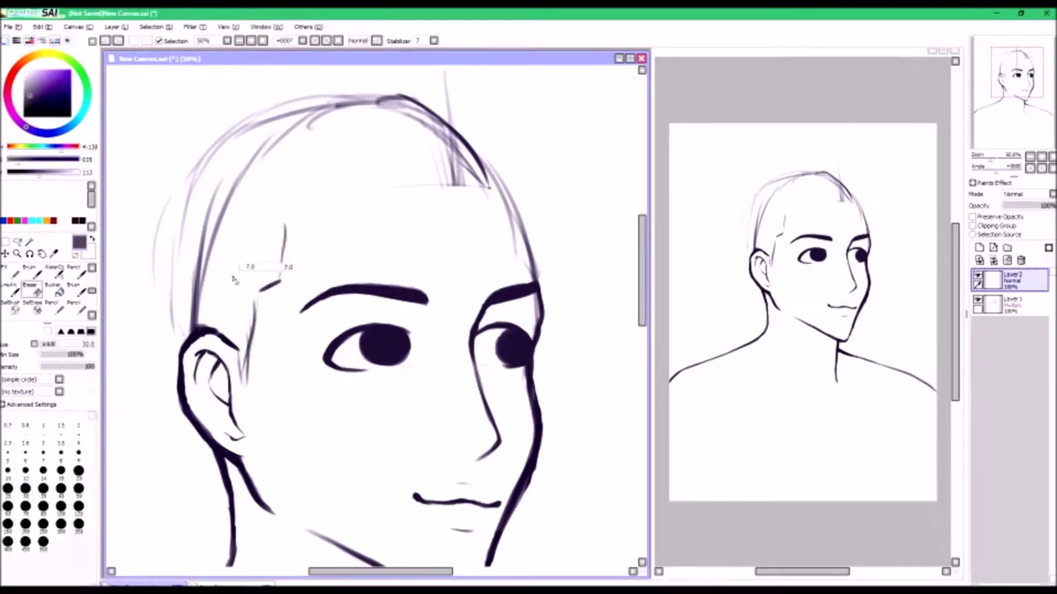
# Darken the angular sideburn line from the temple down to the ear and tidy its edges
pyautogui.press('n')
pyautogui.moveTo(254, 327); pyautogui.dragTo(243, 381)
pyautogui.moveTo(266, 289); pyautogui.dragTo(242, 386)
pyautogui.press('e')
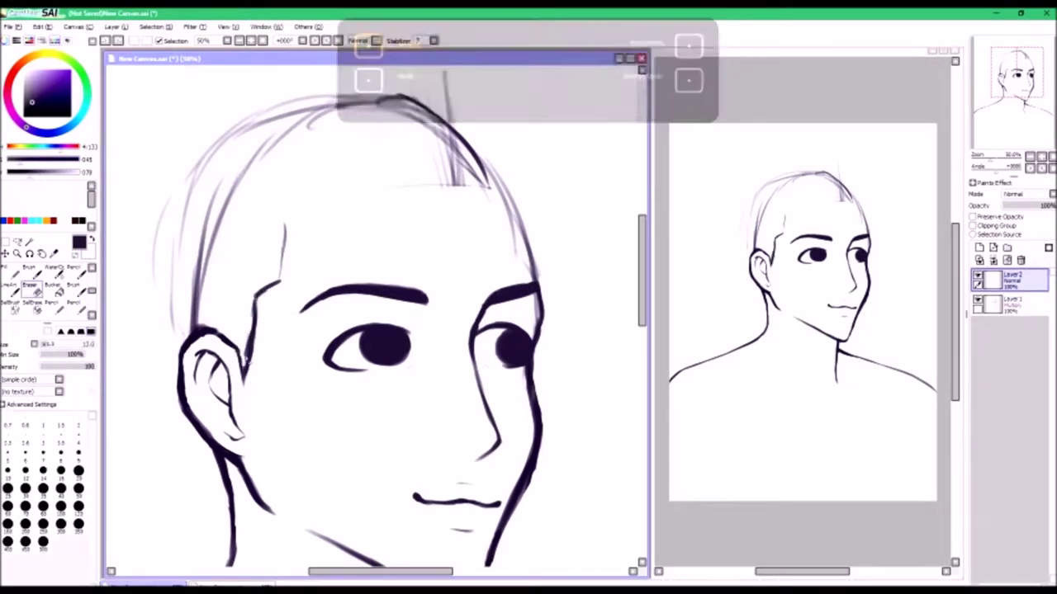
pyautogui.press('n')
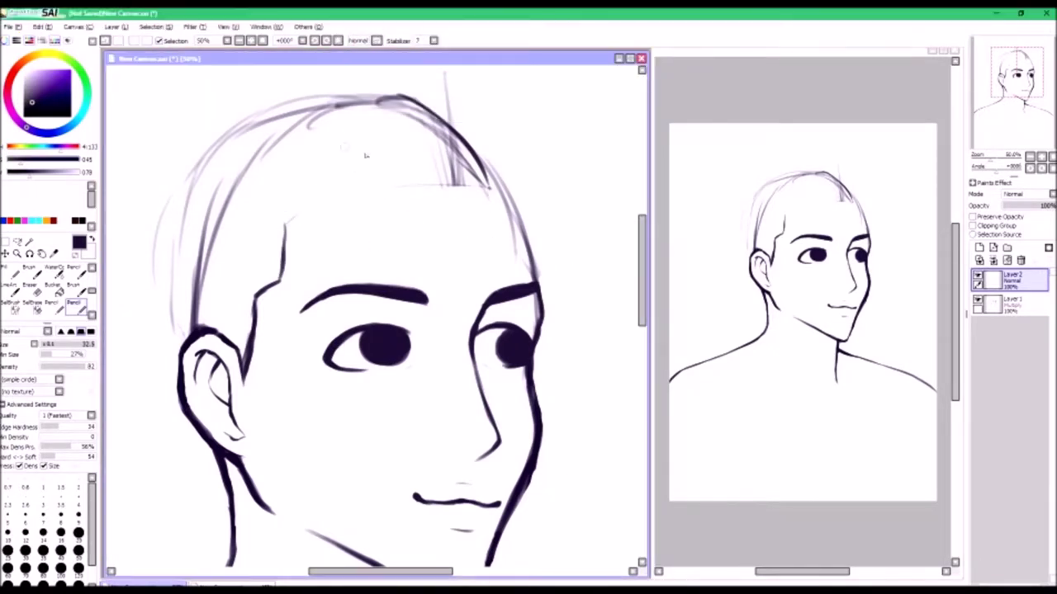
# Undo the last hairline strokes and draw swept-back hair strands from the forehead over the top and side of the head
pyautogui.hotkey('ctrl', 'z')
pyautogui.hotkey('ctrl', 'z')
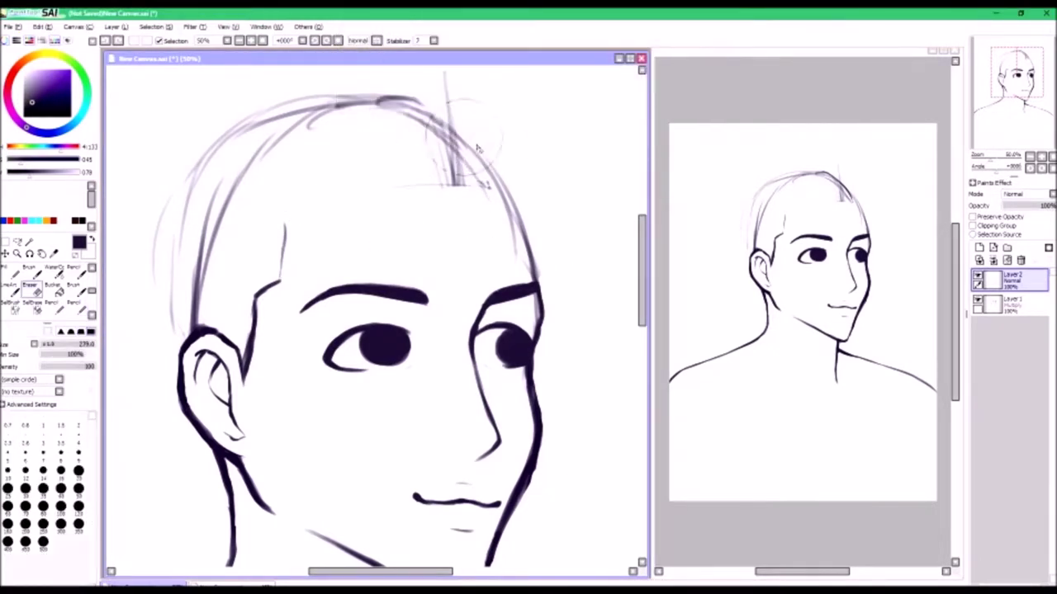
pyautogui.moveTo(451, 180)
pyautogui.mouseDown()
pyautogui.moveTo(484, 244)
pyautogui.moveTo(417, 158)
pyautogui.moveTo(368, 151)
pyautogui.moveTo(404, 166)
pyautogui.mouseUp()
pyautogui.moveTo(363, 136); pyautogui.dragTo(459, 232)
pyautogui.moveTo(388, 174); pyautogui.dragTo(429, 225)
pyautogui.moveTo(311, 135)
pyautogui.mouseDown()
pyautogui.moveTo(377, 183)
pyautogui.moveTo(315, 178)
pyautogui.mouseUp()
pyautogui.moveTo(273, 247); pyautogui.dragTo(382, 253)
pyautogui.moveTo(273, 266); pyautogui.dragTo(369, 257)
pyautogui.moveTo(311, 282); pyautogui.dragTo(271, 305)
pyautogui.moveTo(423, 248); pyautogui.dragTo(330, 205)
pyautogui.moveTo(403, 244); pyautogui.dragTo(303, 203)
pyautogui.moveTo(358, 154)
pyautogui.mouseDown()
pyautogui.moveTo(266, 178)
pyautogui.moveTo(274, 195)
pyautogui.mouseUp()
pyautogui.moveTo(315, 226); pyautogui.dragTo(221, 247)
pyautogui.moveTo(276, 265)
pyautogui.mouseDown()
pyautogui.moveTo(177, 311)
pyautogui.moveTo(188, 274)
pyautogui.mouseUp()
pyautogui.moveTo(269, 294)
pyautogui.mouseDown()
pyautogui.moveTo(190, 324)
pyautogui.moveTo(211, 317)
pyautogui.mouseUp()
pyautogui.moveTo(280, 177); pyautogui.dragTo(205, 196)
pyautogui.moveTo(301, 196)
pyautogui.mouseDown()
pyautogui.moveTo(193, 211)
pyautogui.moveTo(170, 300)
pyautogui.mouseUp()
# Undo the last rear strands and redraw them as longer spiky locks along the back of the head
pyautogui.hotkey('ctrl', 'z')
pyautogui.hotkey('ctrl', 'z')
pyautogui.hotkey('ctrl', 'z')
pyautogui.hotkey('ctrl', 'z')
pyautogui.moveTo(236, 208); pyautogui.dragTo(185, 275)
pyautogui.hotkey('ctrl', 'z')
pyautogui.moveTo(269, 175); pyautogui.dragTo(163, 218)
pyautogui.moveTo(329, 142); pyautogui.dragTo(244, 153)
pyautogui.hotkey('ctrl', 'z')
pyautogui.moveTo(200, 218)
pyautogui.mouseDown()
pyautogui.moveTo(151, 256)
pyautogui.moveTo(145, 305)
pyautogui.mouseUp()
pyautogui.moveTo(221, 246)
pyautogui.mouseDown()
pyautogui.moveTo(144, 293)
pyautogui.moveTo(140, 321)
pyautogui.mouseUp()
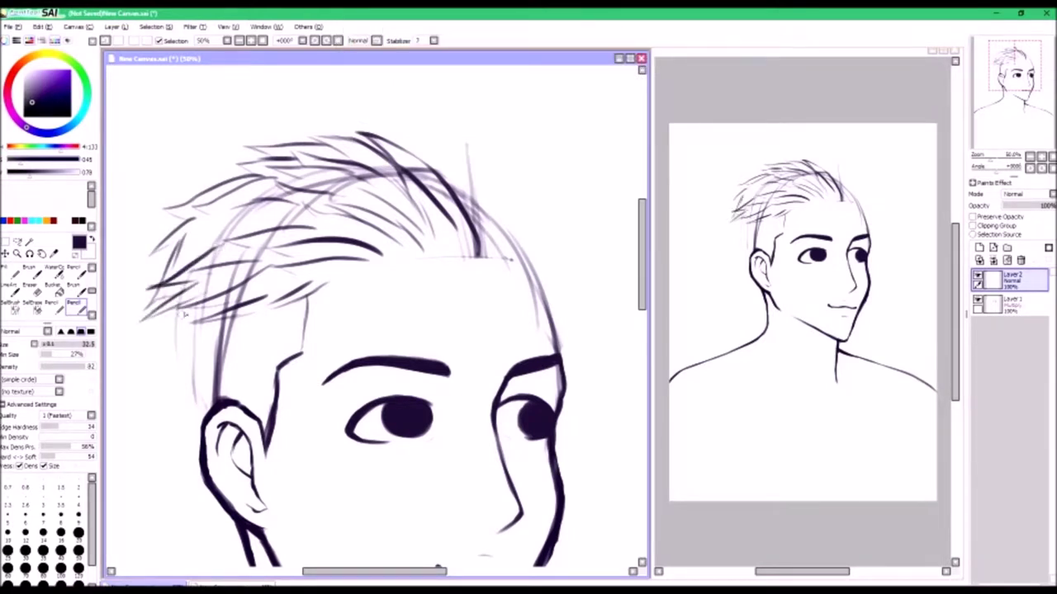
pyautogui.moveTo(221, 324); pyautogui.dragTo(162, 368)
# On Layer 1, erase the skull construction lines beneath the hair and hatch the short-cropped side above the ear
pyautogui.click(1009, 303)
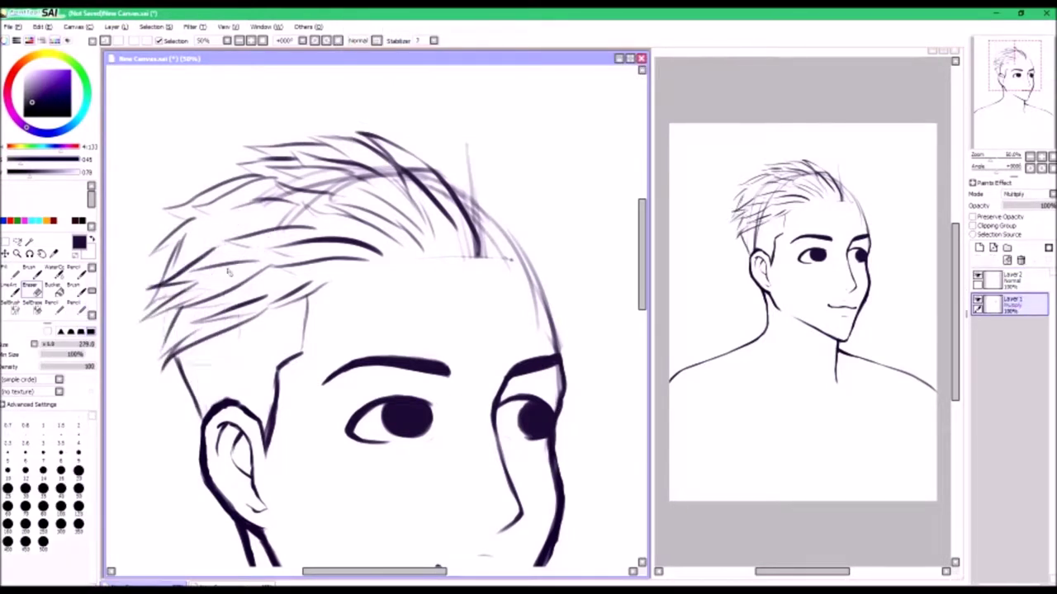
pyautogui.moveTo(209, 226); pyautogui.dragTo(316, 185)
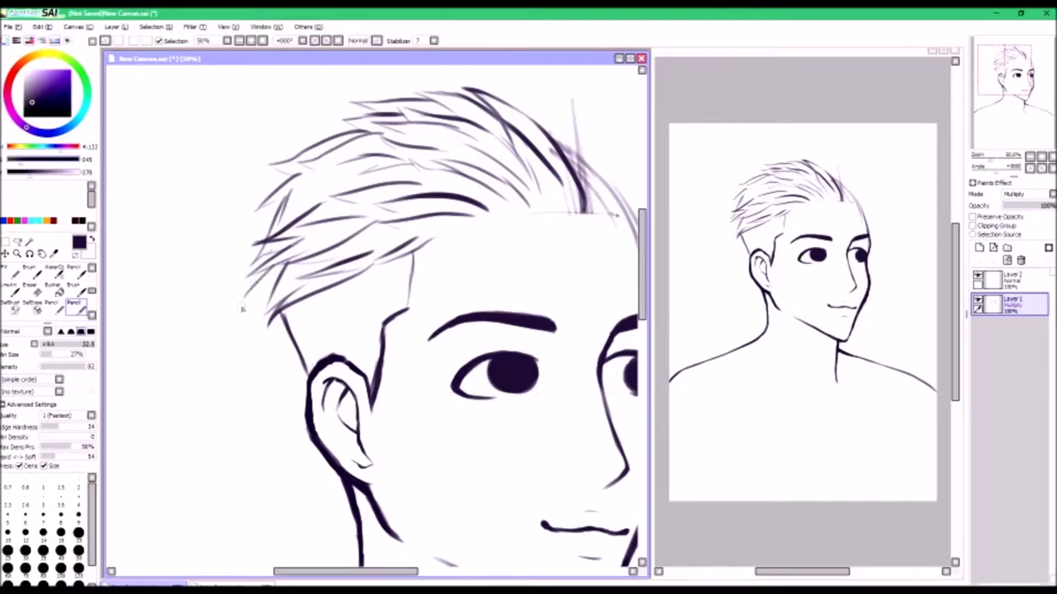
pyautogui.moveTo(341, 318); pyautogui.dragTo(413, 277)
# Draw short spiky hair strands along the front hairline above the forehead on Layer 2, undoing stray strokes
pyautogui.moveTo(586, 198); pyautogui.dragTo(442, 256)
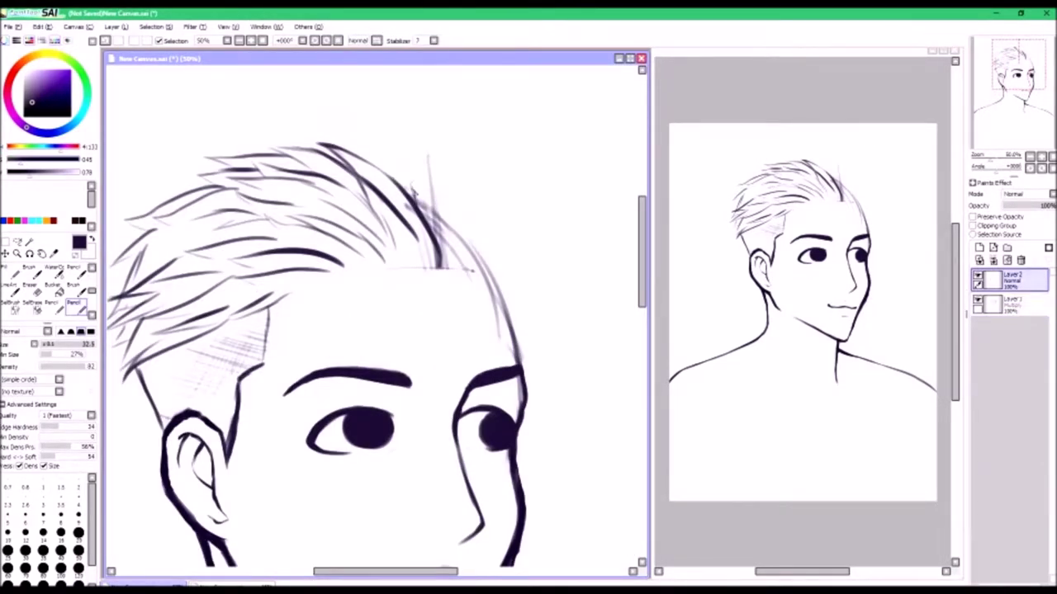
pyautogui.moveTo(401, 176); pyautogui.dragTo(446, 256)
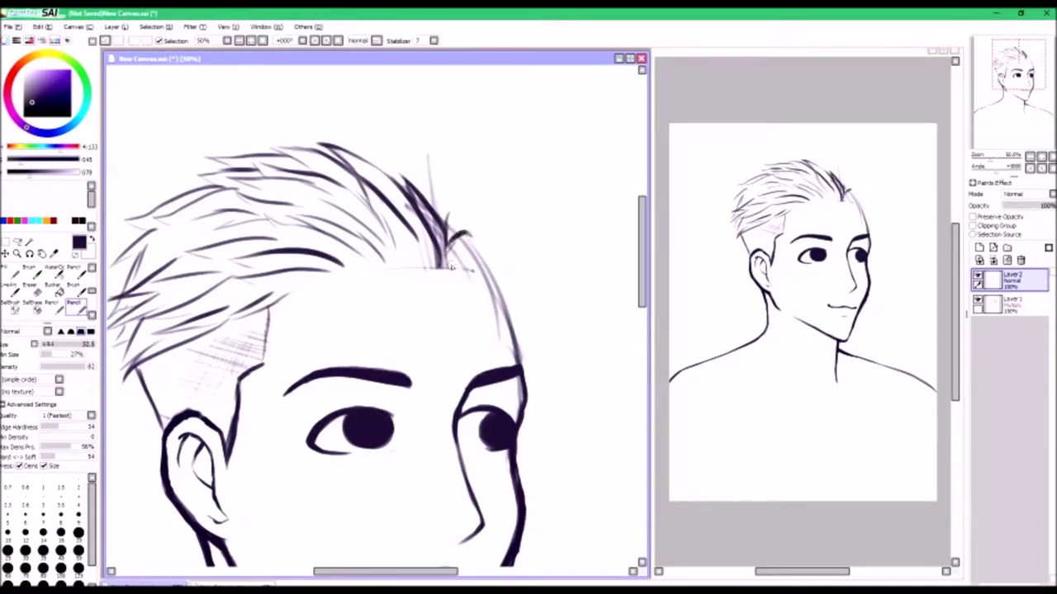
pyautogui.hotkey('ctrl', 'z')
pyautogui.hotkey('ctrl', 'z')
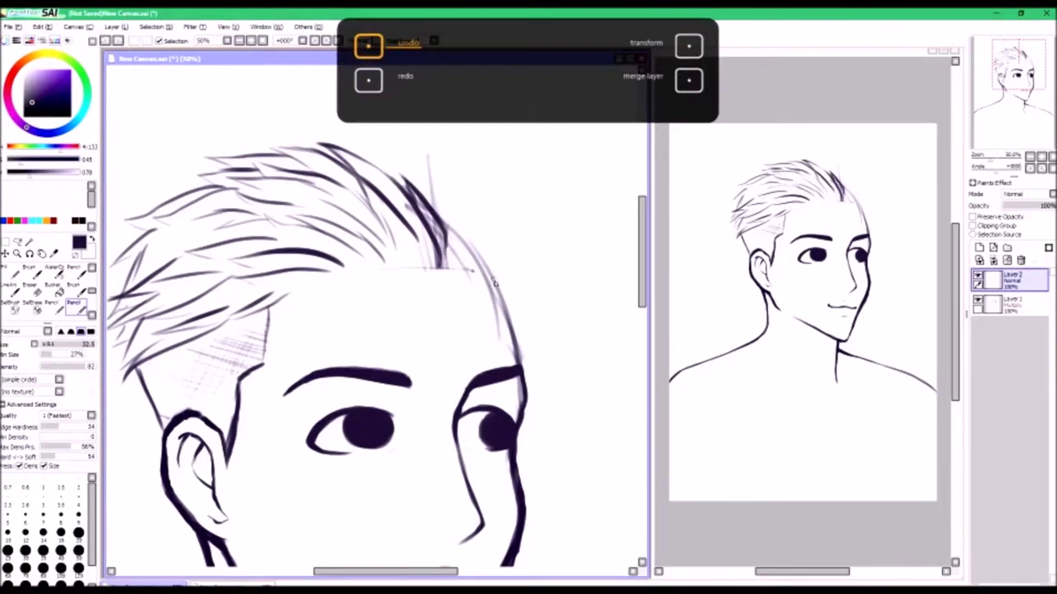
pyautogui.moveTo(469, 262)
pyautogui.mouseDown()
pyautogui.moveTo(489, 258)
pyautogui.moveTo(466, 210)
pyautogui.moveTo(509, 272)
pyautogui.moveTo(511, 304)
pyautogui.mouseUp()
pyautogui.hotkey('ctrl', 'z')
pyautogui.hotkey('ctrl', 'z')
pyautogui.hotkey('ctrl', 'z')
pyautogui.moveTo(451, 244)
pyautogui.mouseDown()
pyautogui.moveTo(492, 228)
pyautogui.moveTo(502, 266)
pyautogui.mouseUp()
pyautogui.hotkey('ctrl', 'z')
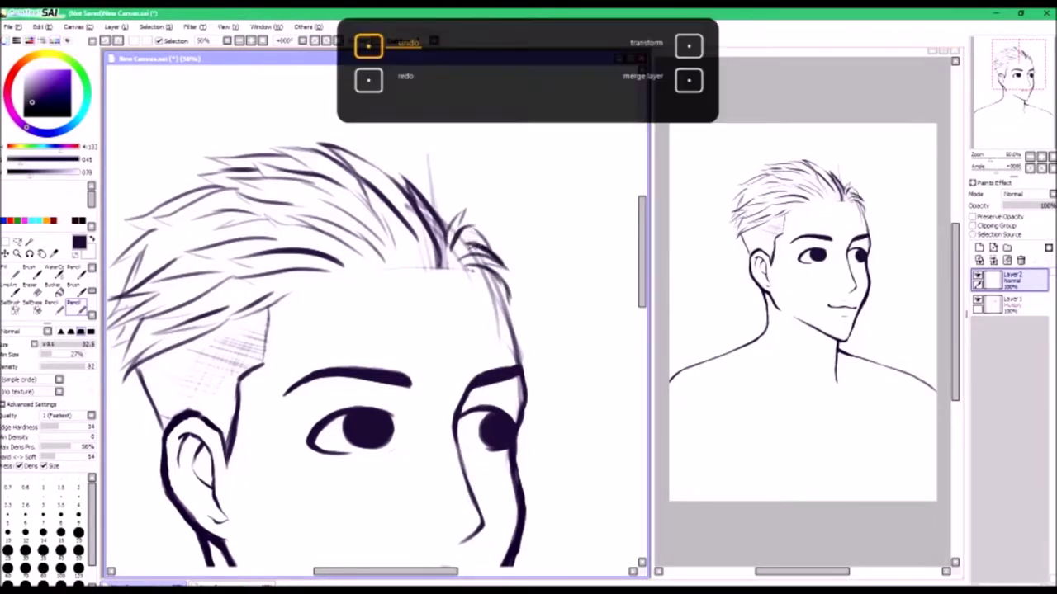
# Erase the leftover construction lines around the front hair and clean up the forehead contour
pyautogui.press('e')
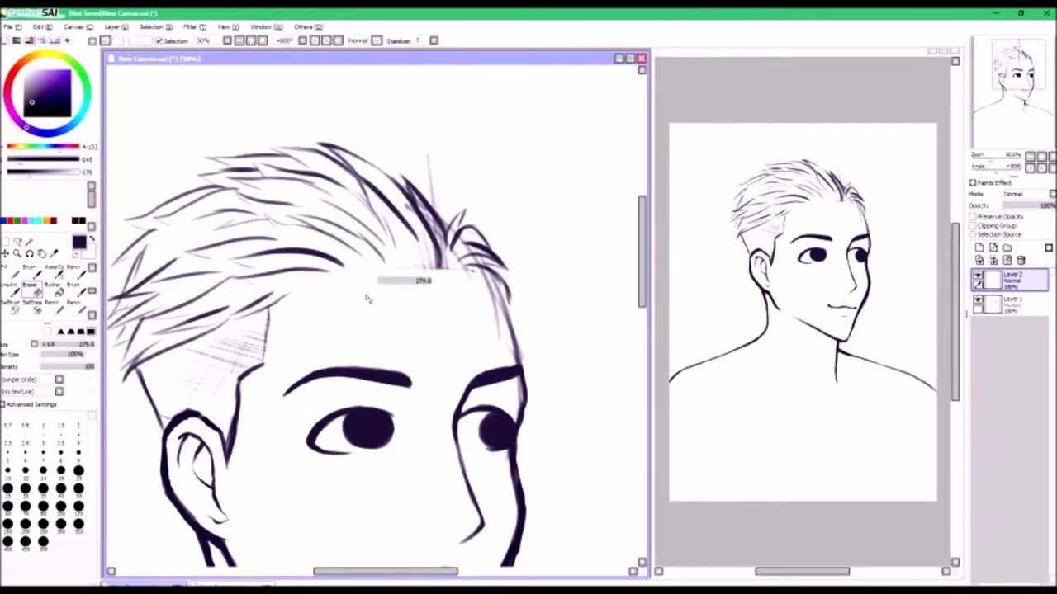
pyautogui.moveTo(488, 293); pyautogui.dragTo(433, 165)
pyautogui.moveTo(495, 272); pyautogui.dragTo(516, 355)
pyautogui.hotkey('ctrl', 'z')
pyautogui.moveTo(434, 157); pyautogui.dragTo(486, 291)
pyautogui.press('n')
pyautogui.press('e')
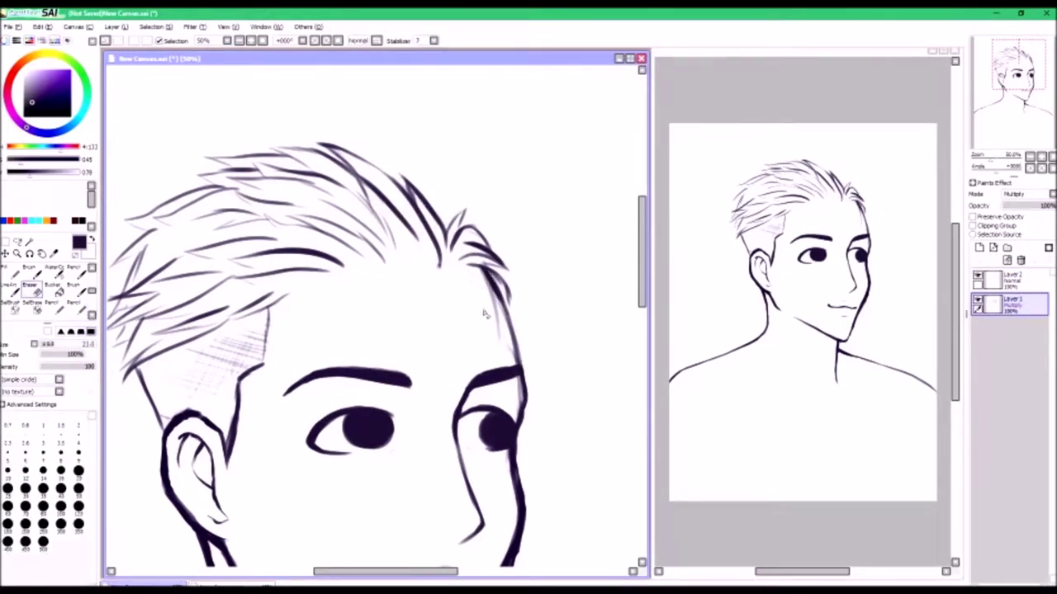
pyautogui.press('n')
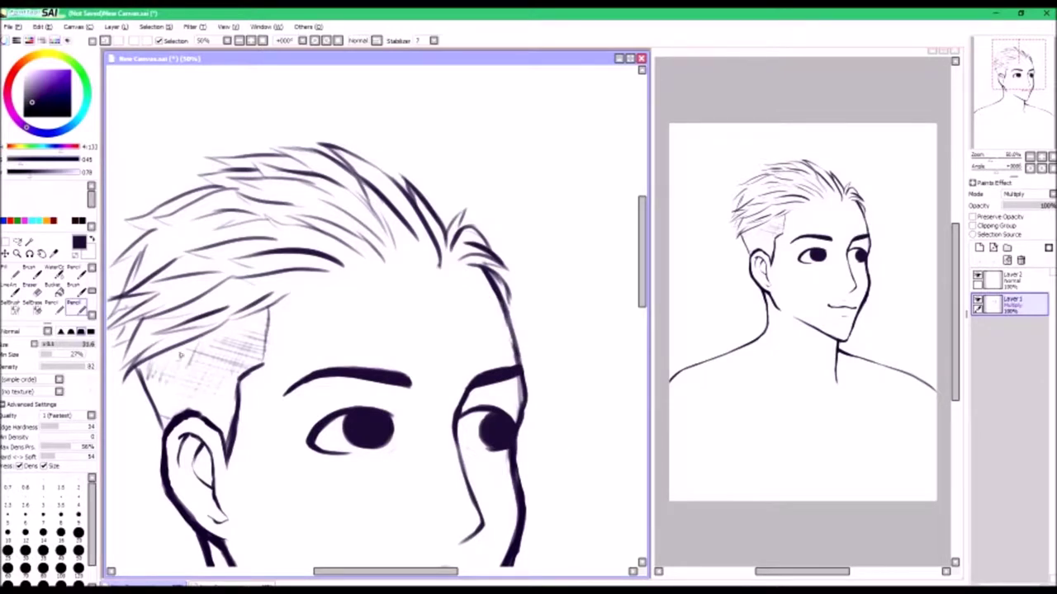
# Add pointed, lifted locks along the top of the head on Layer 1 to make the swept-back hair spikier
pyautogui.moveTo(327, 140)
pyautogui.mouseDown()
pyautogui.moveTo(326, 153)
pyautogui.moveTo(177, 175)
pyautogui.mouseUp()
pyautogui.moveTo(274, 149); pyautogui.dragTo(156, 193)
pyautogui.moveTo(304, 117); pyautogui.dragTo(405, 180)
pyautogui.scroll(-1, 1016, 122)
pyautogui.scroll(2, 326, 157)
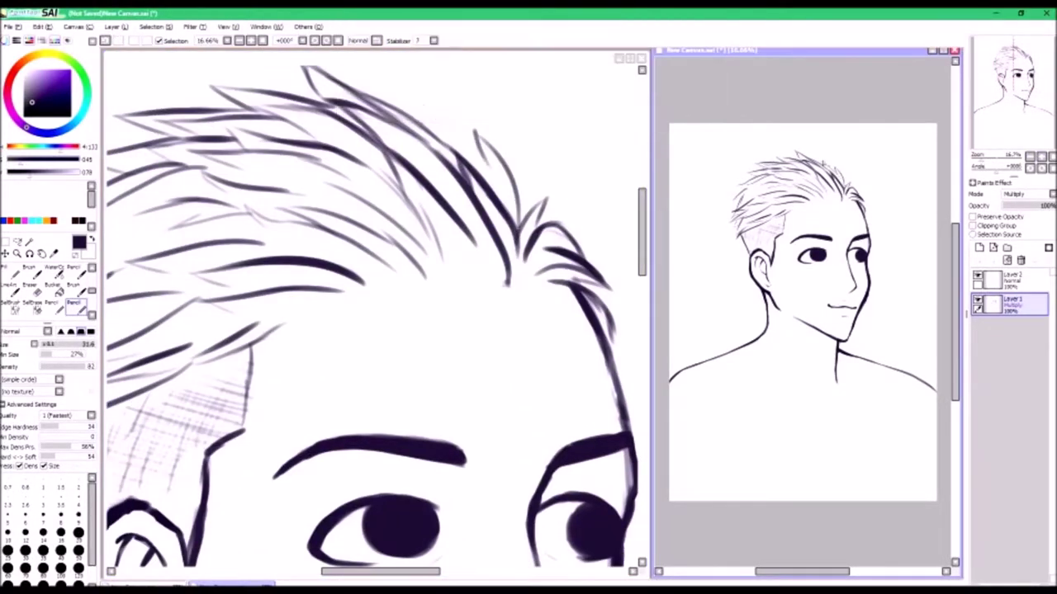
pyautogui.moveTo(467, 127); pyautogui.dragTo(492, 163)
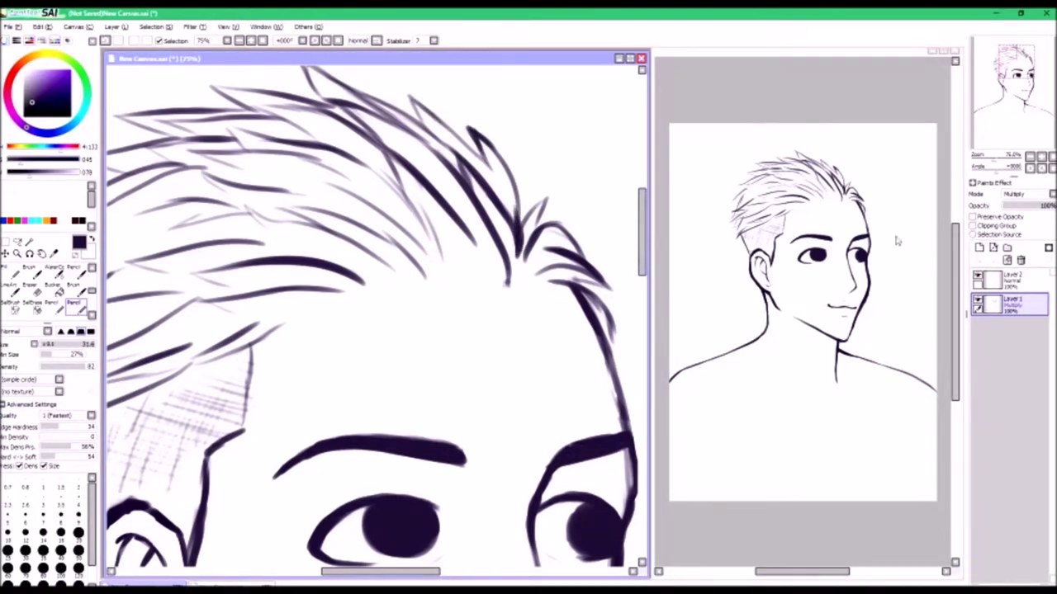
# Draw a round shirt collar curving between the shoulders below the neck, with a second parallel line beneath it
pyautogui.scroll(-2, 522, 223)
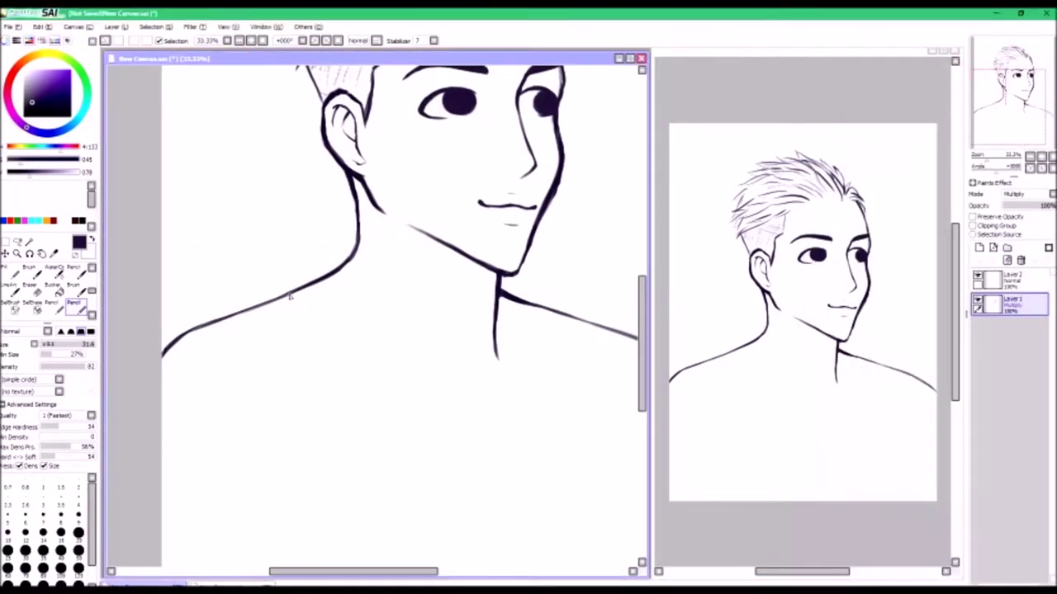
pyautogui.moveTo(295, 291); pyautogui.dragTo(355, 384)
pyautogui.moveTo(297, 329)
pyautogui.mouseDown()
pyautogui.moveTo(463, 408)
pyautogui.moveTo(540, 355)
pyautogui.mouseUp()
pyautogui.hotkey('ctrl', 'z')
pyautogui.moveTo(363, 400); pyautogui.dragTo(540, 355)
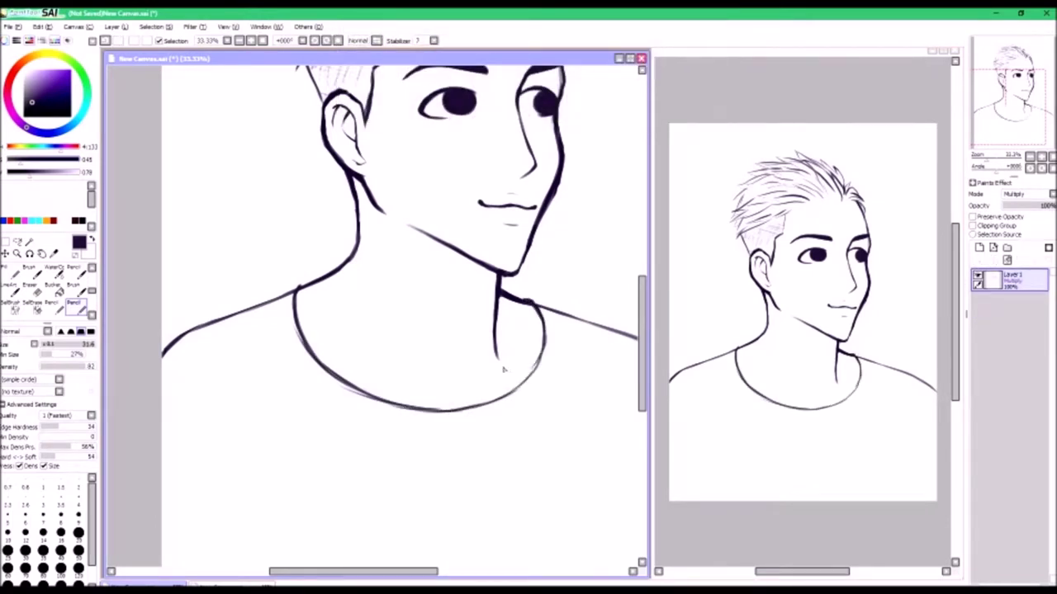
pyautogui.moveTo(302, 353); pyautogui.dragTo(436, 413)
pyautogui.scroll(-2, 417, 255)
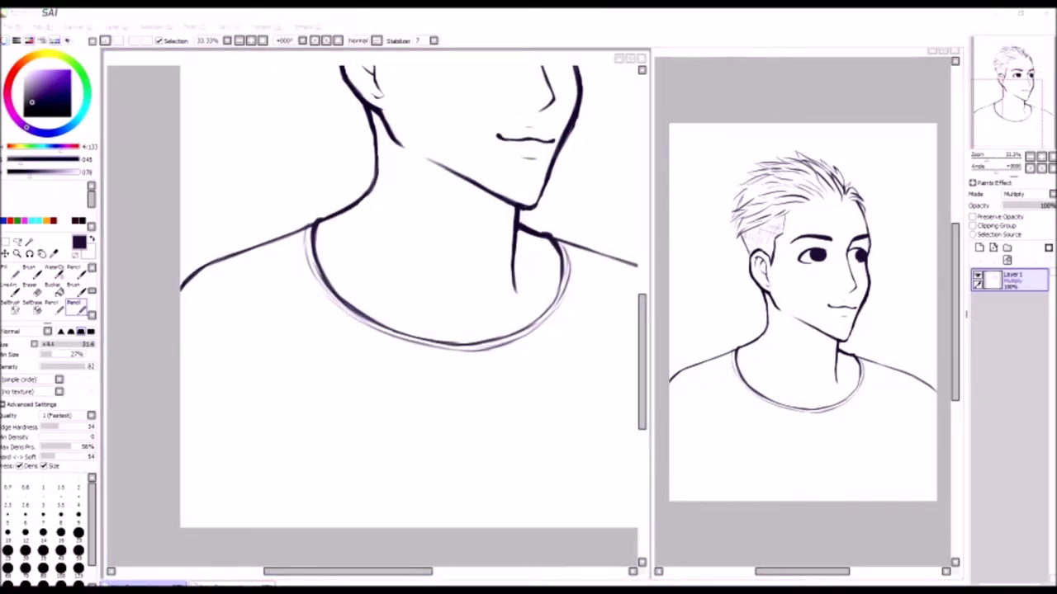
# Draw a necklace cord hanging from both sides of the neck to a low point on the chest below the collar
pyautogui.moveTo(369, 194)
pyautogui.mouseDown()
pyautogui.moveTo(348, 210)
pyautogui.moveTo(395, 380)
pyautogui.mouseUp()
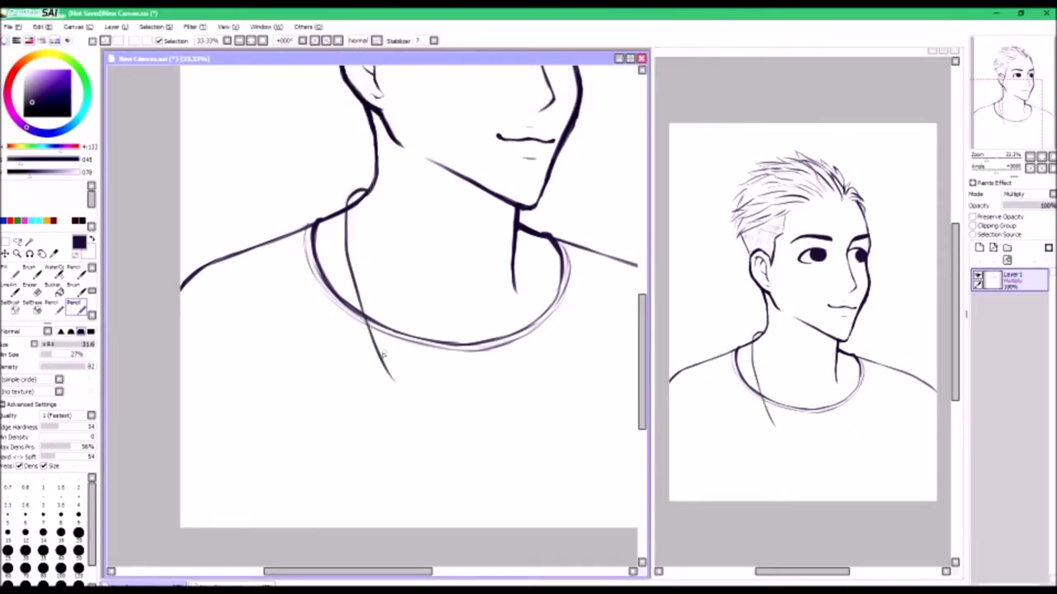
pyautogui.moveTo(453, 421); pyautogui.dragTo(512, 378)
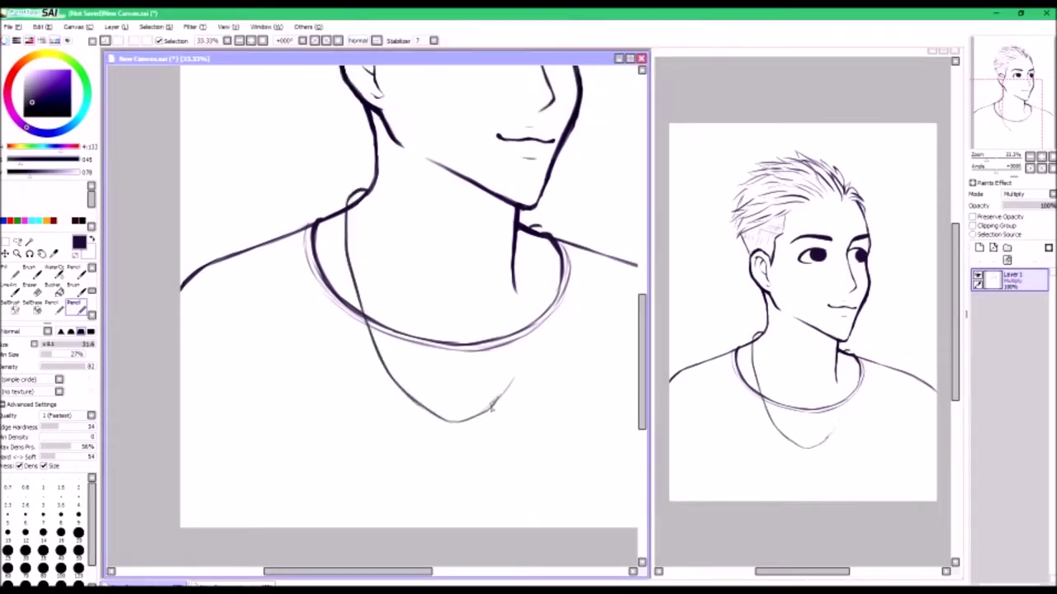
pyautogui.press('Delete')
pyautogui.press('pageup')
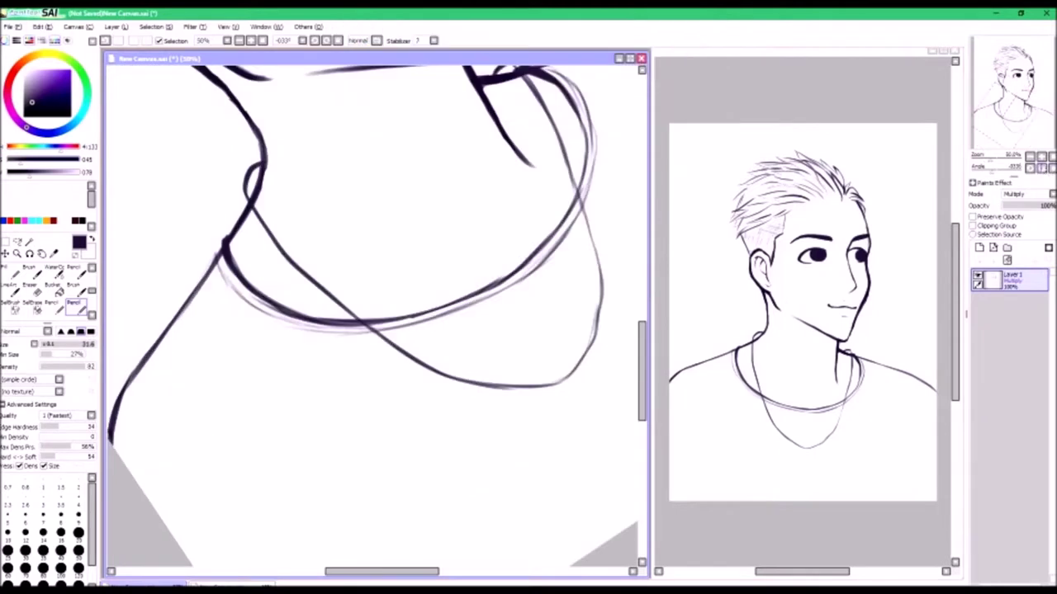
pyautogui.press('Home')
# Draw a narrow rectangular tag pendant with a small ring at the cord's lowest point and darken the adjoining cord
pyautogui.hotkey('ctrl', 'z')
pyautogui.moveTo(419, 406)
pyautogui.mouseDown()
pyautogui.moveTo(420, 462)
pyautogui.moveTo(449, 446)
pyautogui.moveTo(451, 492)
pyautogui.mouseUp()
pyautogui.hotkey('ctrl', 'z')
pyautogui.hotkey('ctrl', 'z')
pyautogui.moveTo(449, 408); pyautogui.dragTo(453, 490)
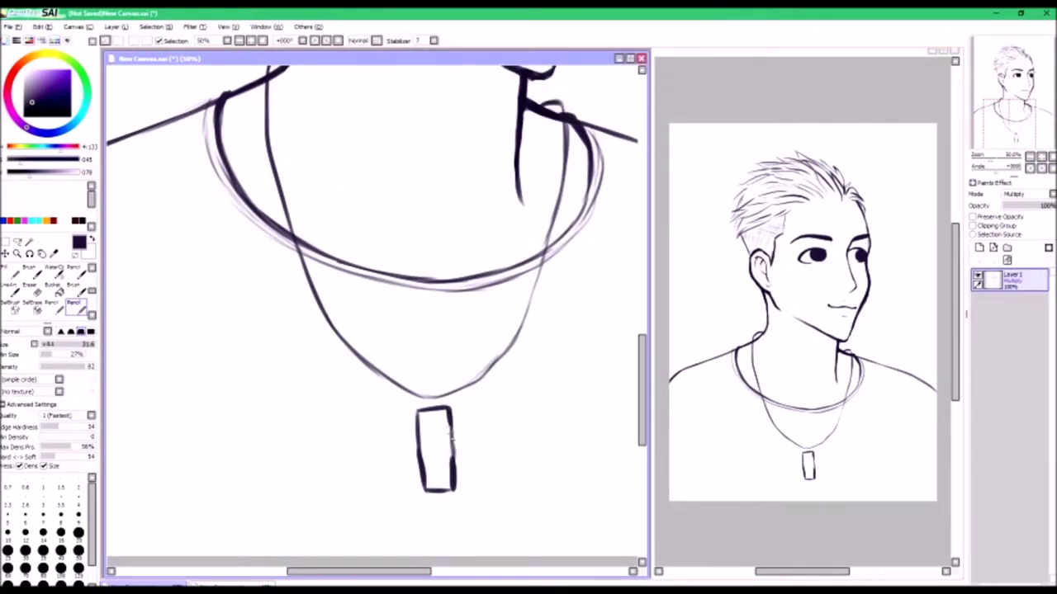
pyautogui.moveTo(428, 418)
pyautogui.mouseDown()
pyautogui.moveTo(435, 394)
pyautogui.moveTo(430, 418)
pyautogui.moveTo(511, 347)
pyautogui.mouseUp()
pyautogui.press('e')
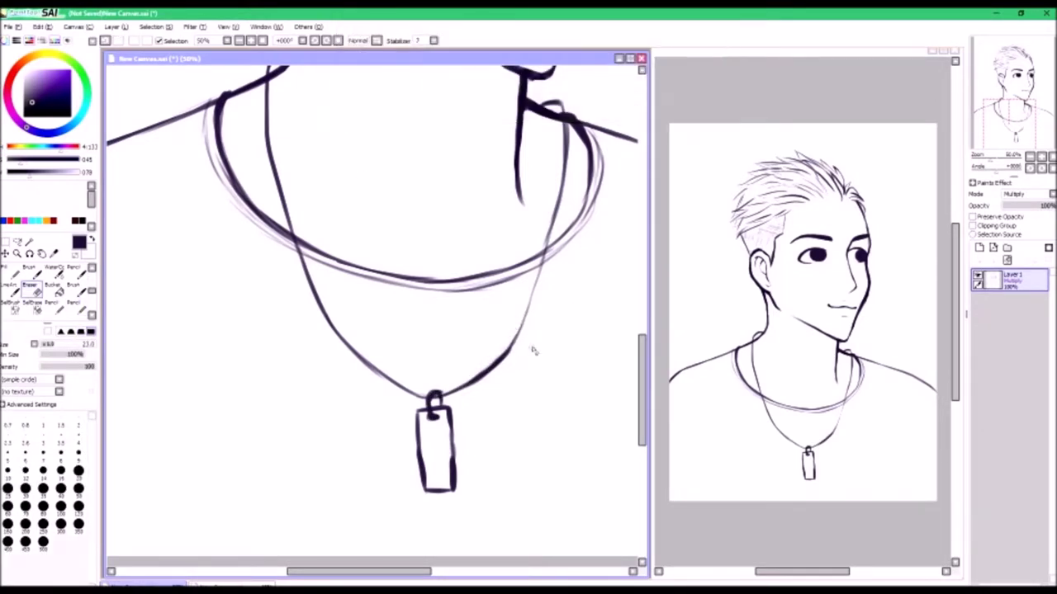
pyautogui.press('n')
pyautogui.press('-')
pyautogui.press('-')
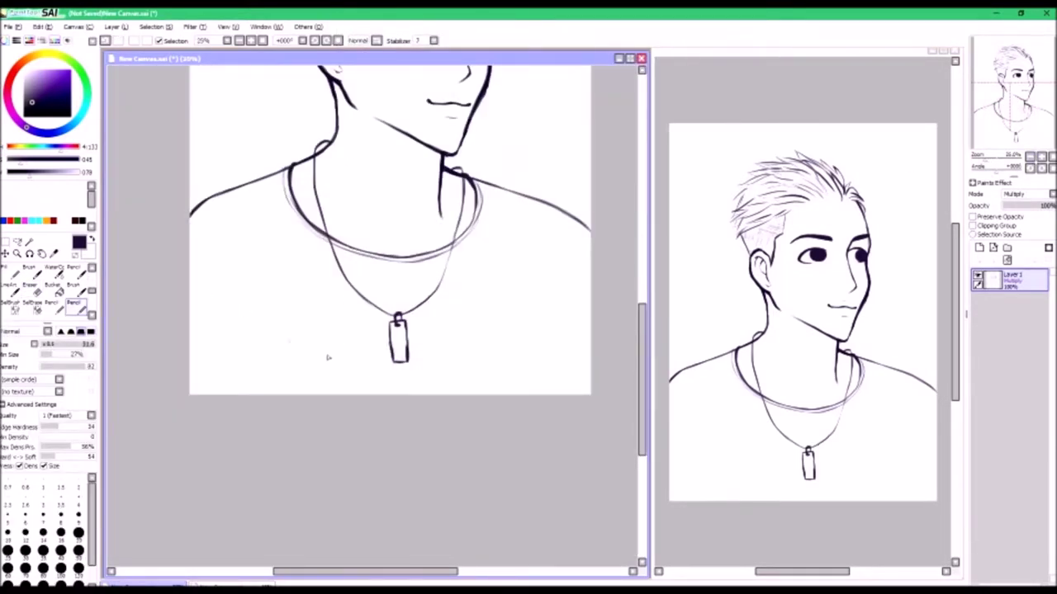
pyautogui.hotkey('ctrl', 'z')
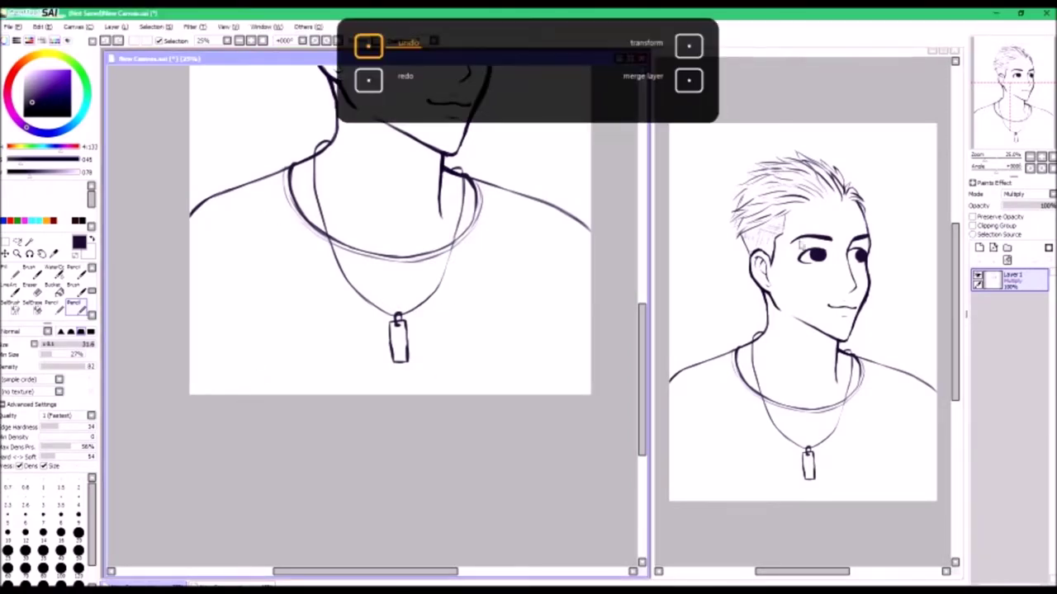
# Create a layer folder and a new layer, and tint the temple hatching reddish brown
pyautogui.click(1007, 248)
pyautogui.click(979, 248)
pyautogui.press('b')
pyautogui.moveTo(334, 140); pyautogui.dragTo(312, 175)
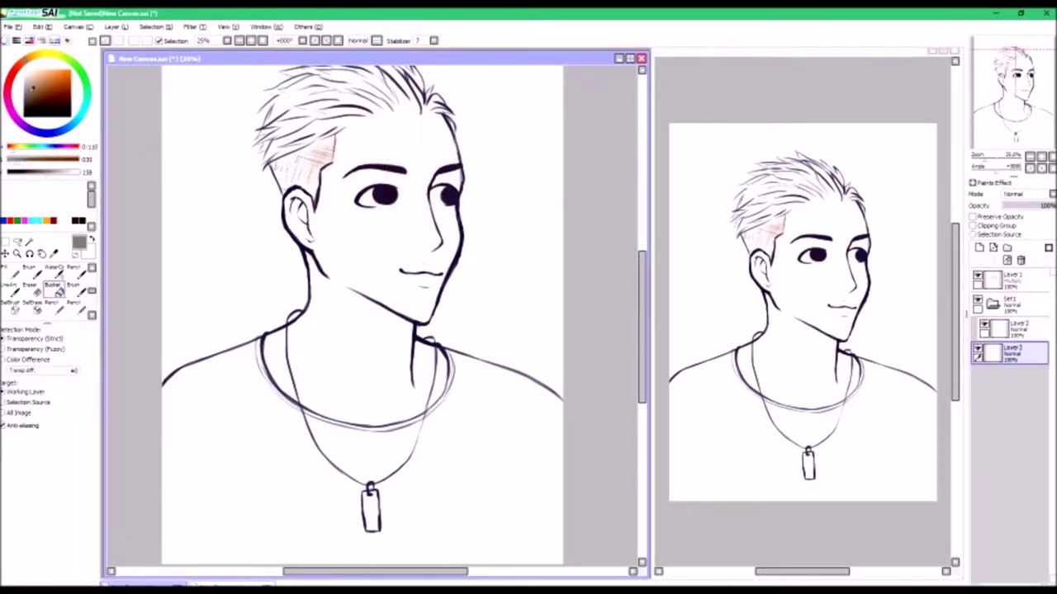
# Fill Layer 3 with dark grey as the background and paint the face, neck and collar area near-white on Layer 2
pyautogui.click(392, 208)
pyautogui.click(391, 208)
pyautogui.press('b')
pyautogui.moveTo(391, 208)
pyautogui.mouseDown()
pyautogui.moveTo(355, 248)
pyautogui.moveTo(314, 355)
pyautogui.moveTo(355, 236)
pyautogui.mouseUp()
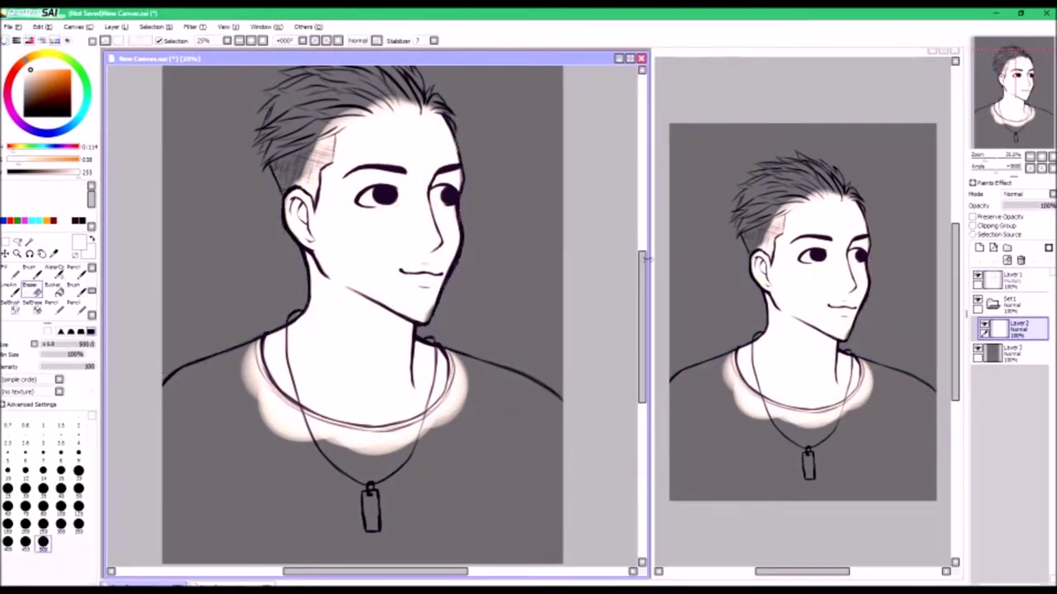
pyautogui.press('b')
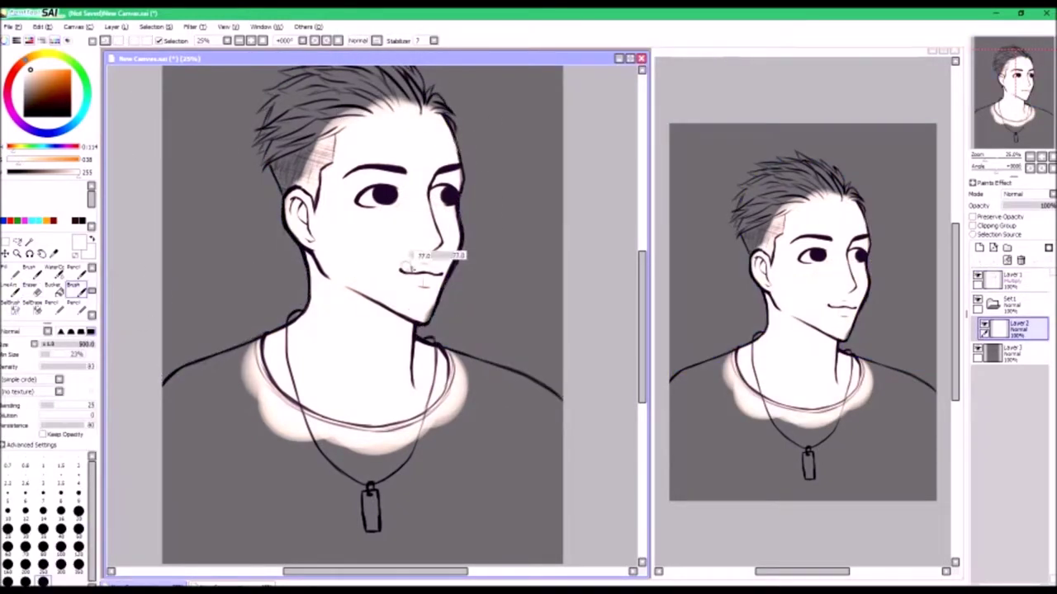
pyautogui.hotkey('ctrl', 'u')
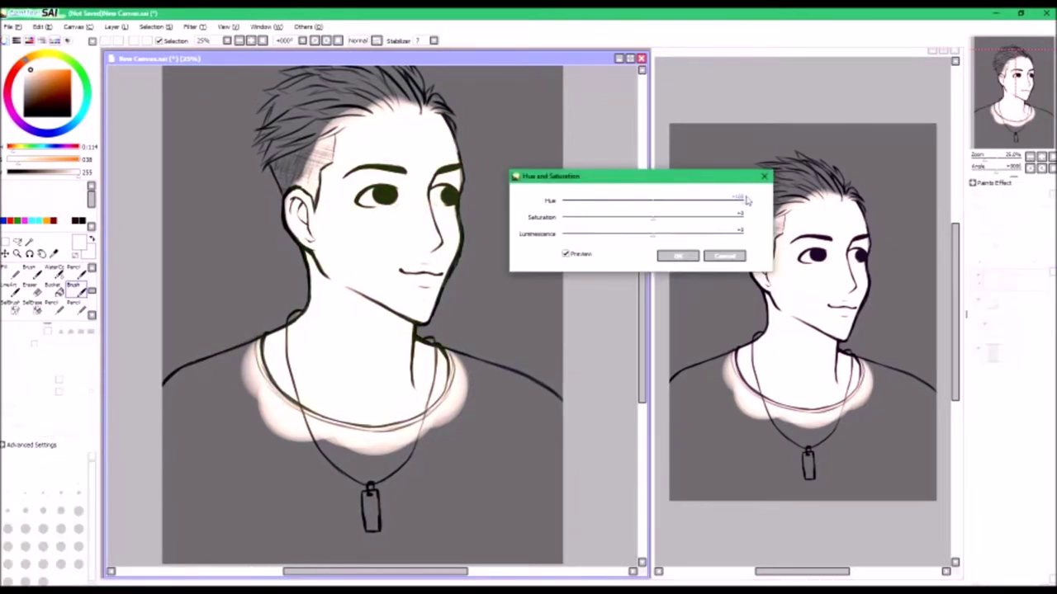
pyautogui.moveTo(700, 219); pyautogui.dragTo(580, 240)
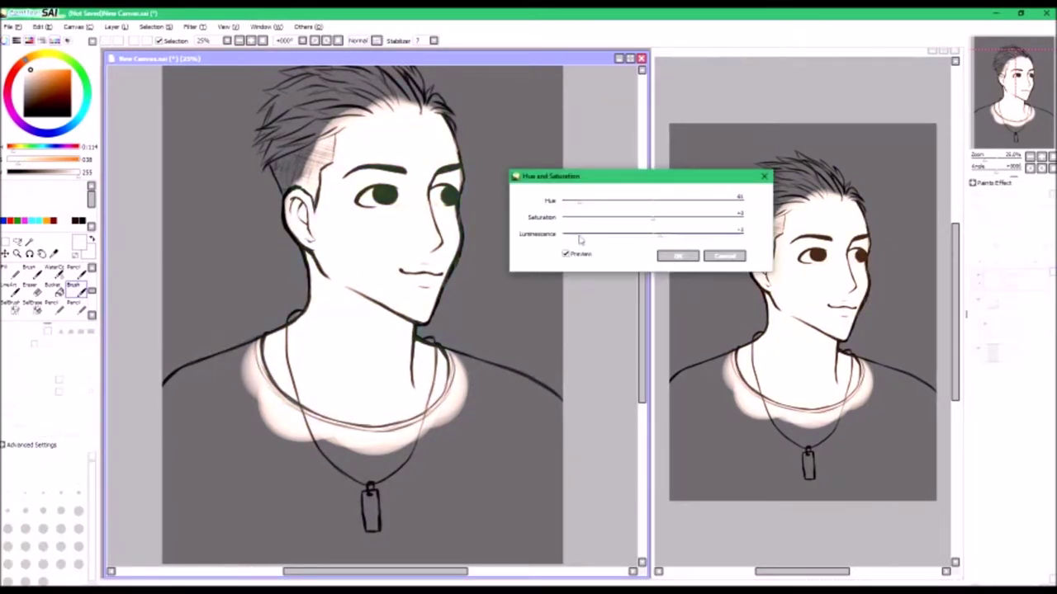
pyautogui.press('Escape')
# Recolour the Layer 1 line art to dark brown with the Hue and Saturation adjustment
pyautogui.hotkey('ctrl', 'u')
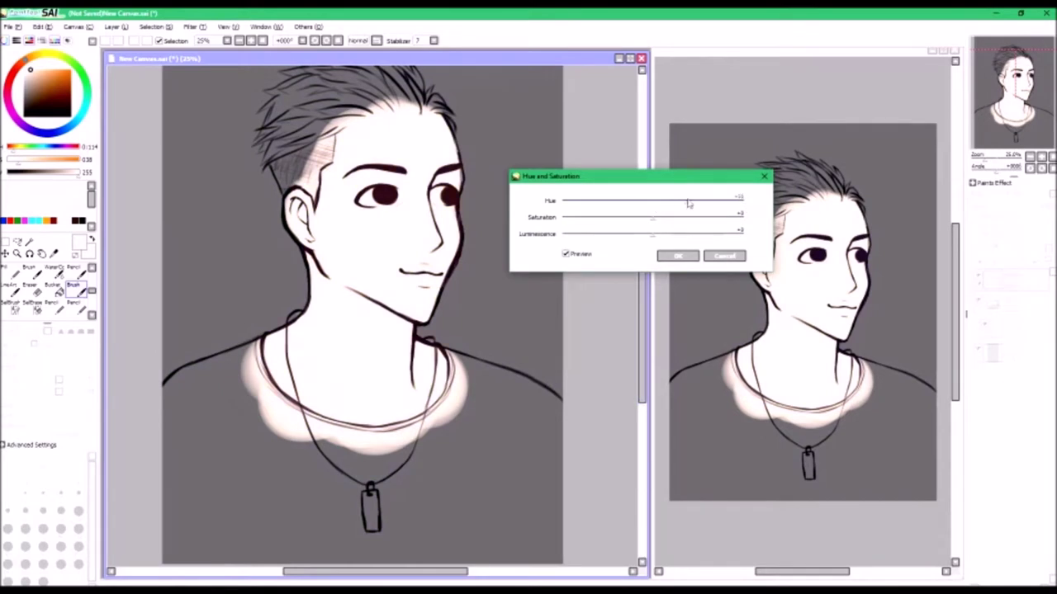
pyautogui.moveTo(714, 223); pyautogui.dragTo(627, 216)
pyautogui.press('Return')
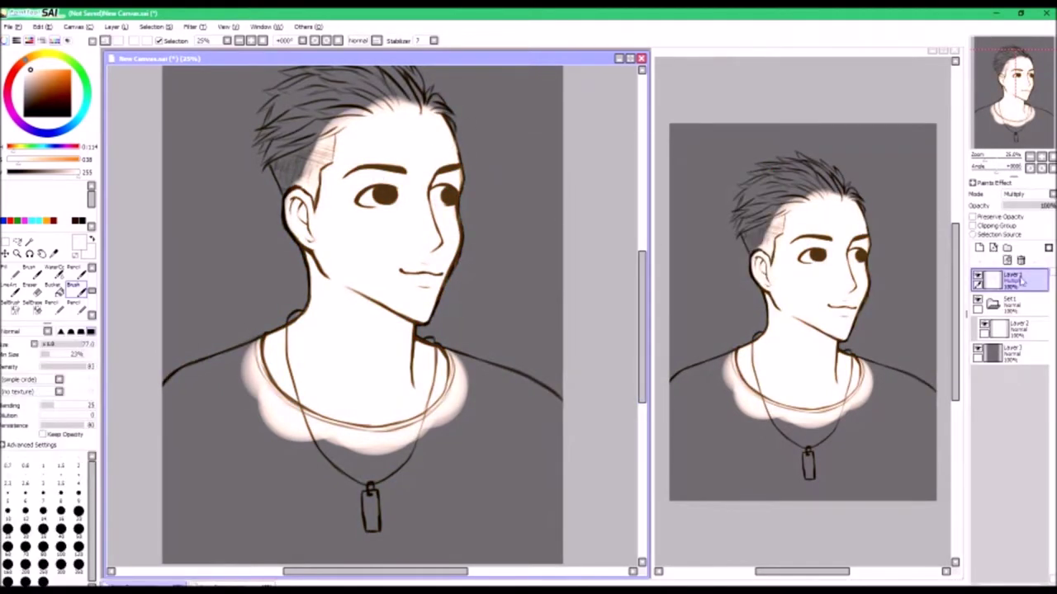
# Try the Overlay blending mode on the Layer 1 line art and return it to Multiply
pyautogui.click(1011, 328)
pyautogui.press(']')
pyautogui.press('[')
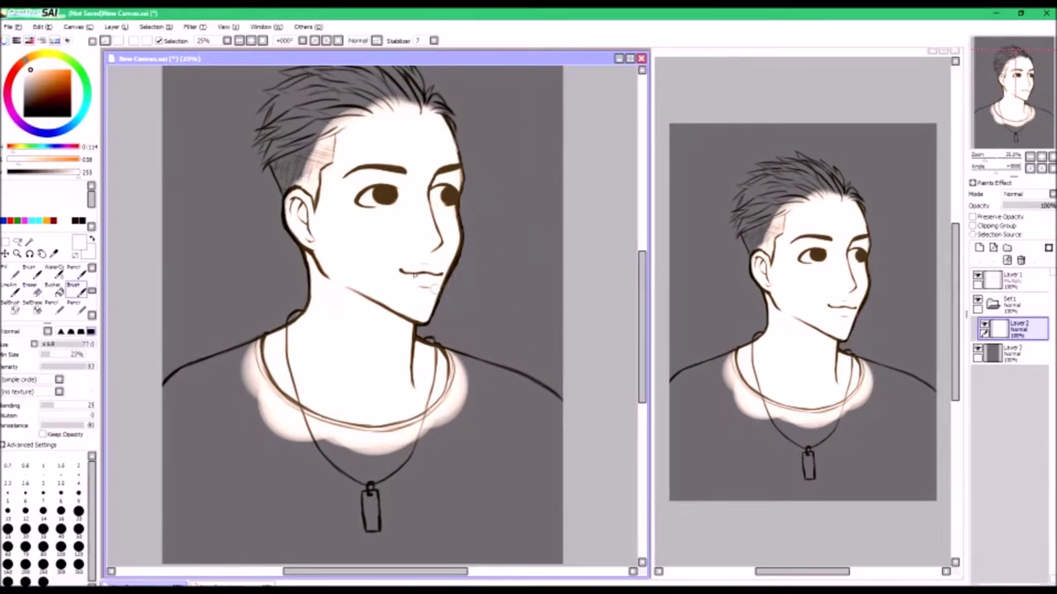
pyautogui.click(1011, 279)
pyautogui.click(1028, 194)
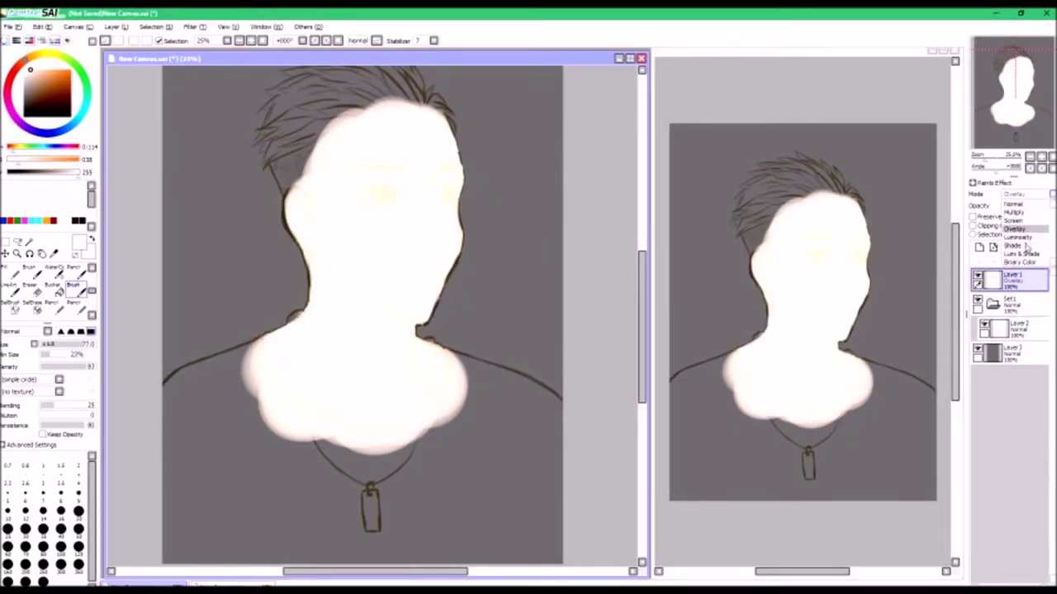
pyautogui.click(1013, 212)
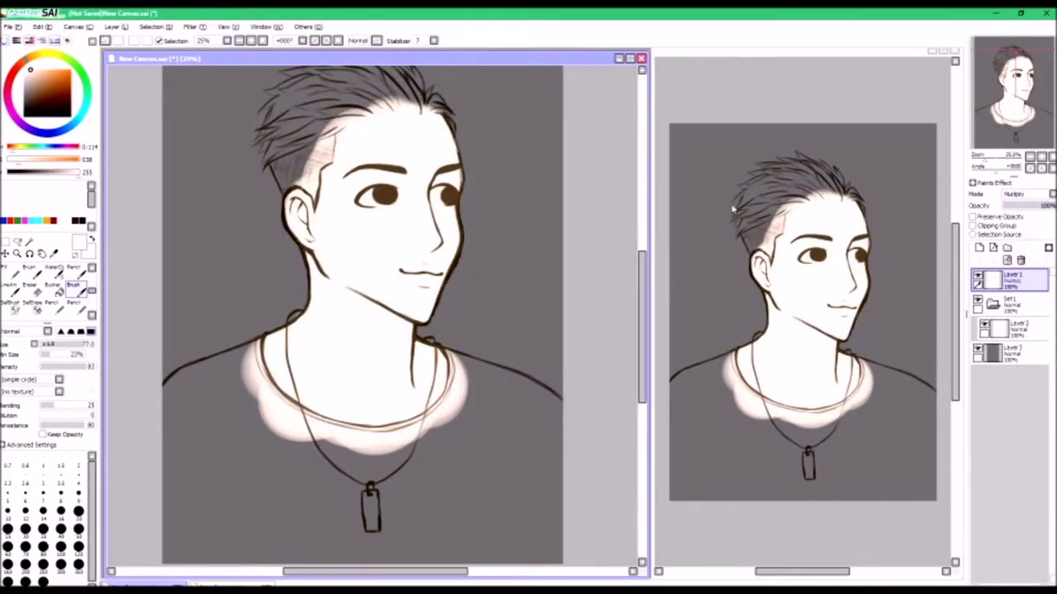
# Add a layer above Layer 2 and paint the rear and side locks of the hair near-black within their outlines
pyautogui.click(1011, 328)
pyautogui.click(979, 248)
pyautogui.scroll(2, 371, 247)
pyautogui.click(79, 221)
pyautogui.moveTo(318, 148); pyautogui.dragTo(363, 145)
pyautogui.scroll(2, 420, 177)
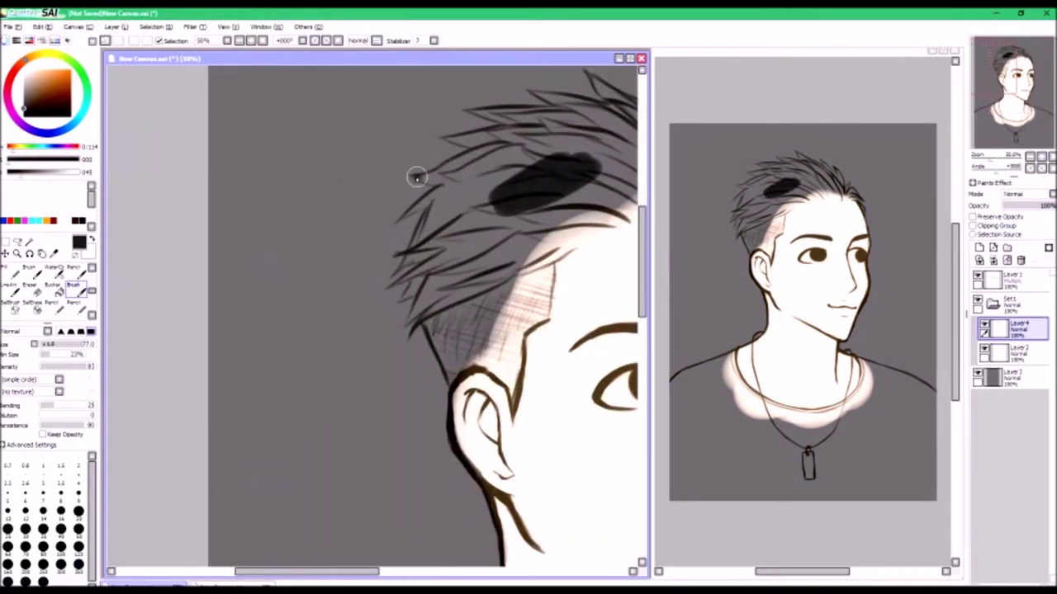
pyautogui.keyDown('alt'); pyautogui.click(417, 176); pyautogui.keyUp('alt')
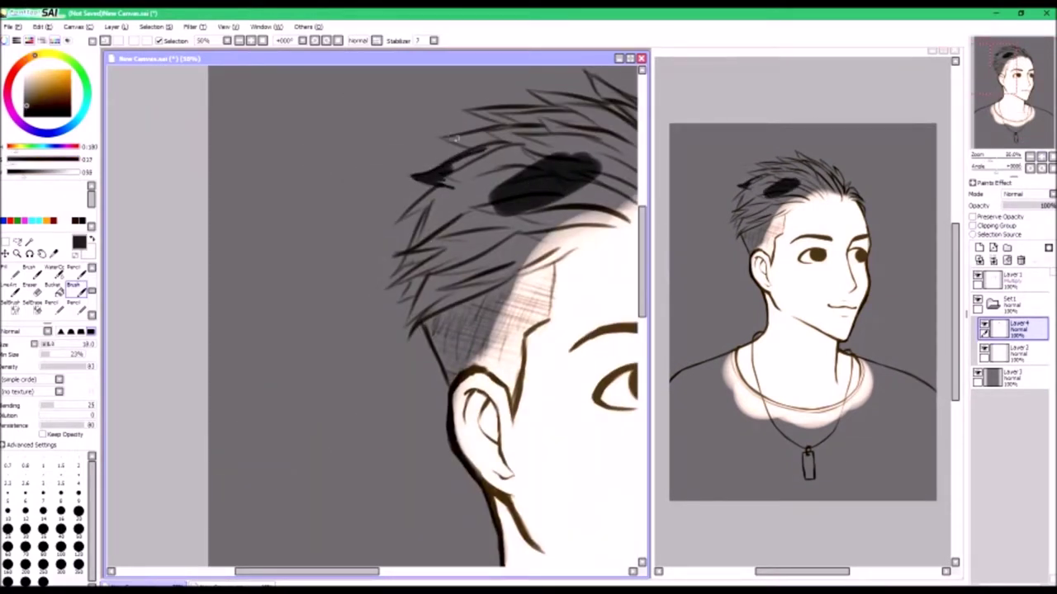
pyautogui.moveTo(508, 168)
pyautogui.mouseDown()
pyautogui.moveTo(464, 237)
pyautogui.moveTo(479, 247)
pyautogui.moveTo(407, 213)
pyautogui.mouseUp()
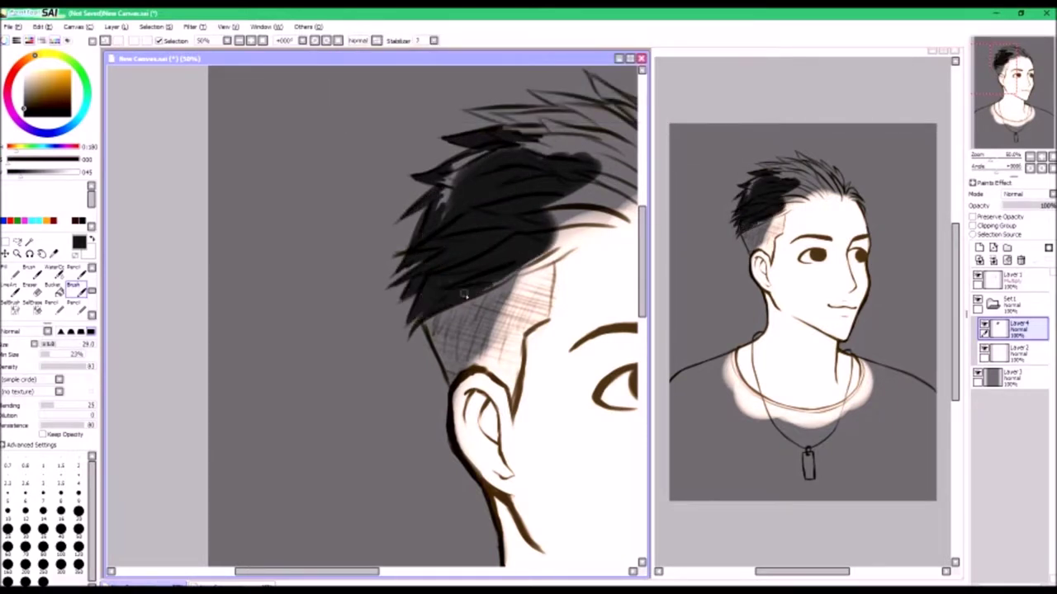
# Paint the pointed locks along the top and front of the head near-black, along with a band following the hairline
pyautogui.moveTo(473, 163); pyautogui.dragTo(290, 156)
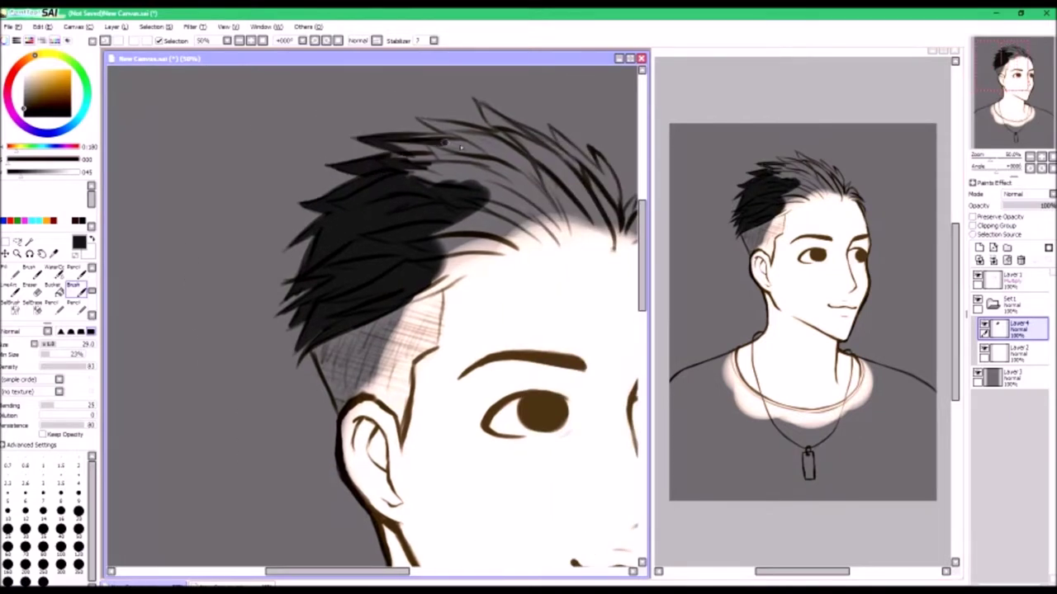
pyautogui.moveTo(483, 107)
pyautogui.mouseDown()
pyautogui.moveTo(569, 157)
pyautogui.moveTo(610, 202)
pyautogui.mouseUp()
pyautogui.moveTo(562, 141); pyautogui.dragTo(615, 194)
pyautogui.moveTo(596, 155); pyautogui.dragTo(619, 219)
pyautogui.moveTo(673, 199)
pyautogui.mouseDown()
pyautogui.moveTo(483, 198)
pyautogui.moveTo(472, 232)
pyautogui.moveTo(494, 253)
pyautogui.mouseUp()
pyautogui.moveTo(283, 246)
pyautogui.mouseDown()
pyautogui.moveTo(357, 227)
pyautogui.moveTo(430, 235)
pyautogui.moveTo(354, 243)
pyautogui.moveTo(463, 243)
pyautogui.mouseUp()
# Clean up the lower edge of the black hair along the forehead and repaint the hairline smoothly
pyautogui.press('e')
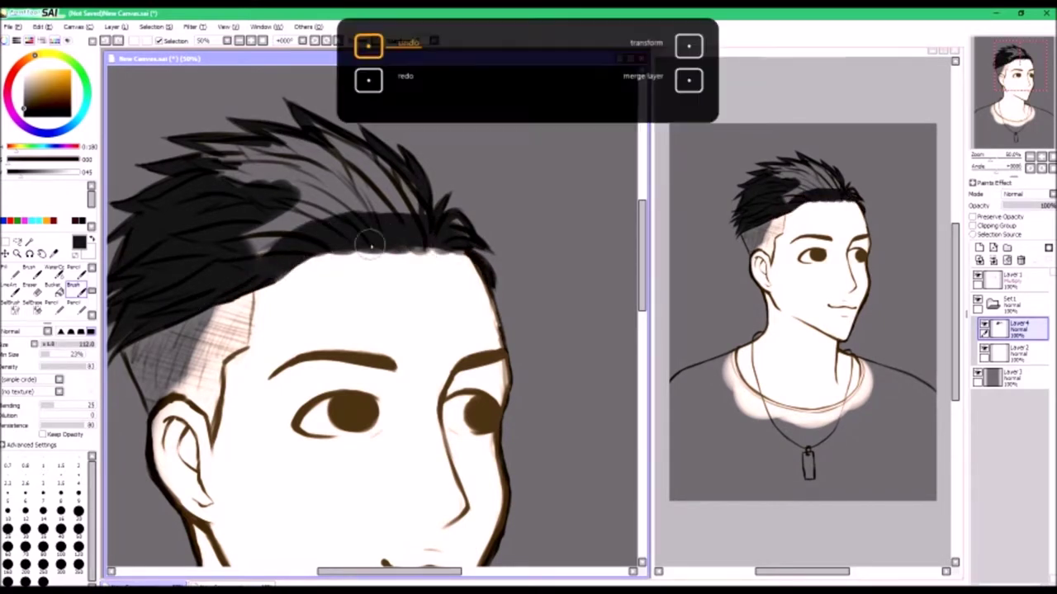
pyautogui.moveTo(313, 243); pyautogui.dragTo(462, 239)
pyautogui.moveTo(396, 247)
pyautogui.mouseDown()
pyautogui.moveTo(268, 286)
pyautogui.moveTo(419, 272)
pyautogui.mouseUp()
pyautogui.press('b')
pyautogui.moveTo(363, 248); pyautogui.dragTo(458, 236)
pyautogui.moveTo(248, 272)
pyautogui.mouseDown()
pyautogui.moveTo(388, 217)
pyautogui.moveTo(449, 241)
pyautogui.mouseUp()
# Fill the remaining gaps between the locks across the crown and above the forehead near-black
pyautogui.press('[')
pyautogui.press('[')
pyautogui.press('[')
pyautogui.press('[')
pyautogui.press('[')
pyautogui.moveTo(216, 186); pyautogui.dragTo(339, 142)
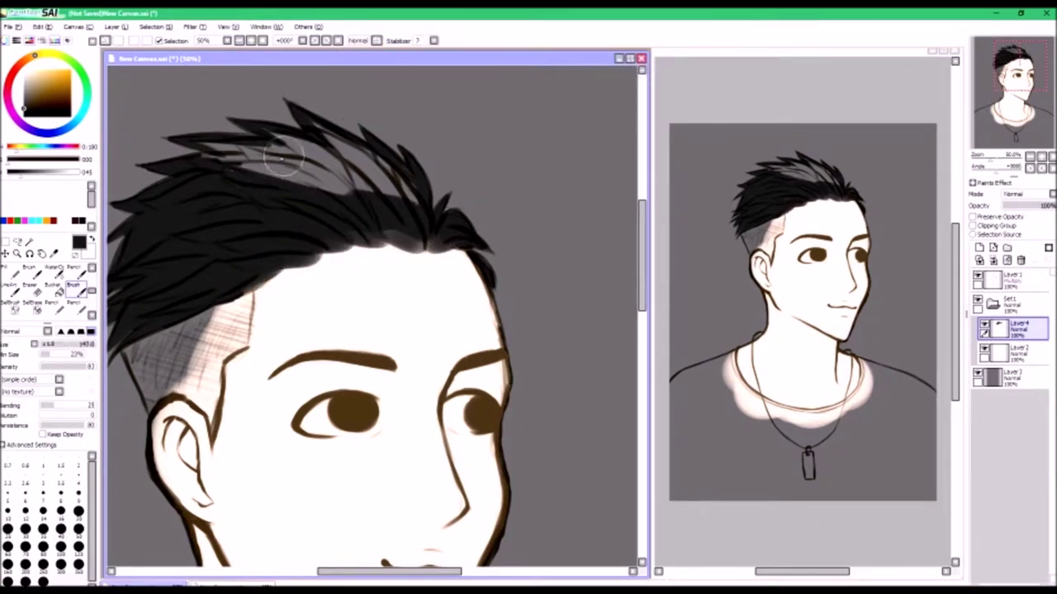
pyautogui.moveTo(397, 206); pyautogui.dragTo(340, 156)
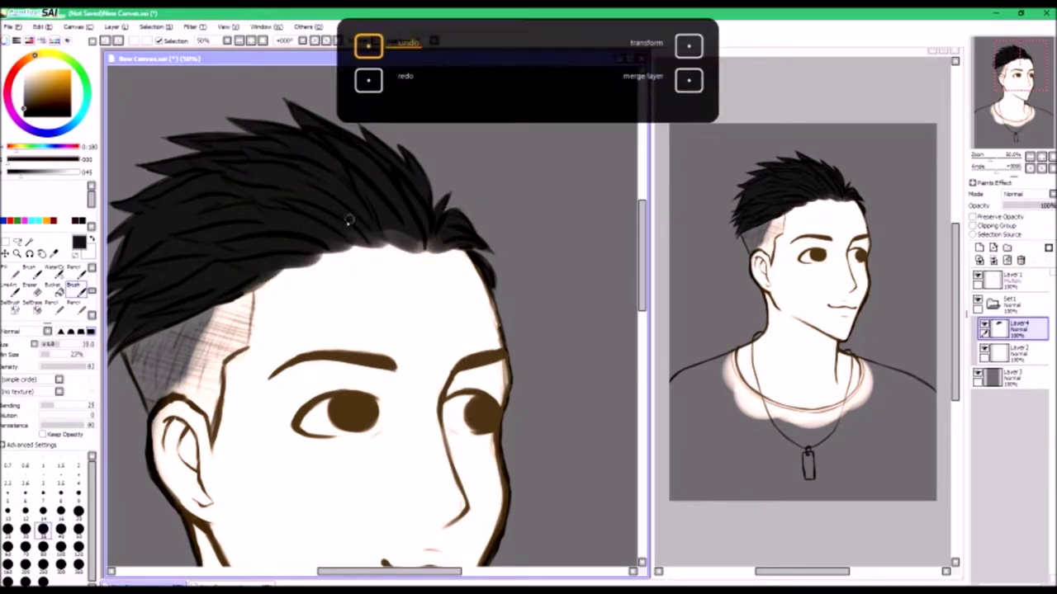
# Paint the shaved side of the head near-black from the temple down to the ear
pyautogui.moveTo(124, 351); pyautogui.dragTo(314, 326)
pyautogui.moveTo(313, 327); pyautogui.dragTo(340, 386)
pyautogui.hotkey('ctrl', 'z')
pyautogui.moveTo(318, 335)
pyautogui.mouseDown()
pyautogui.moveTo(363, 396)
pyautogui.moveTo(334, 363)
pyautogui.mouseUp()
pyautogui.hotkey('ctrl', 'z')
pyautogui.hotkey('ctrl', 'z')
pyautogui.moveTo(437, 270); pyautogui.dragTo(404, 355)
pyautogui.moveTo(339, 307)
pyautogui.mouseDown()
pyautogui.moveTo(355, 335)
pyautogui.moveTo(397, 376)
pyautogui.mouseUp()
pyautogui.moveTo(347, 285); pyautogui.dragTo(414, 323)
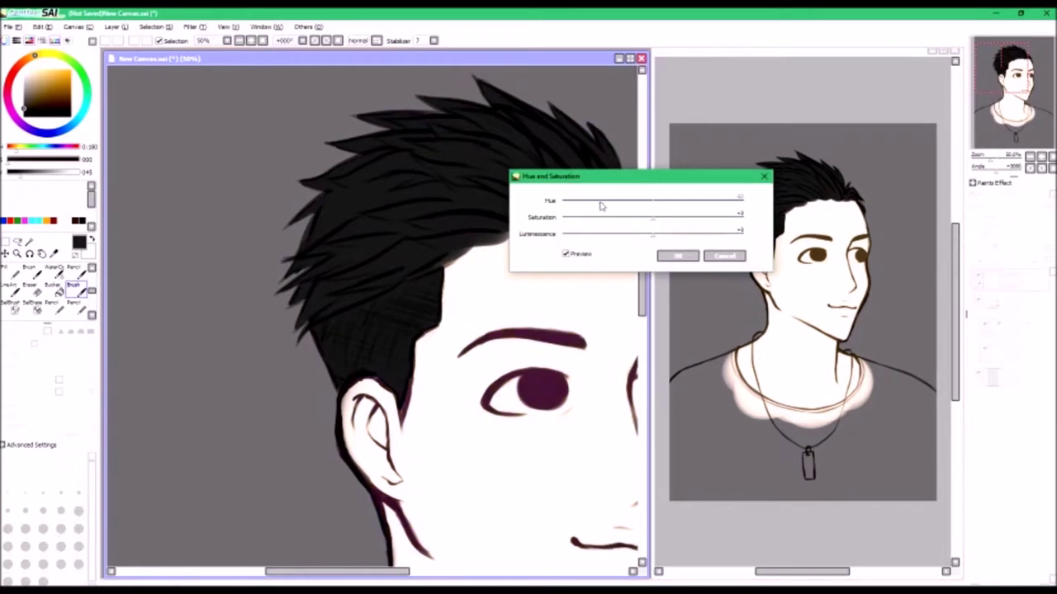
# Shift the hue of the Layer 1 line art and darken it to near-black with Hue and Saturation
pyautogui.moveTo(602, 206); pyautogui.dragTo(625, 236)
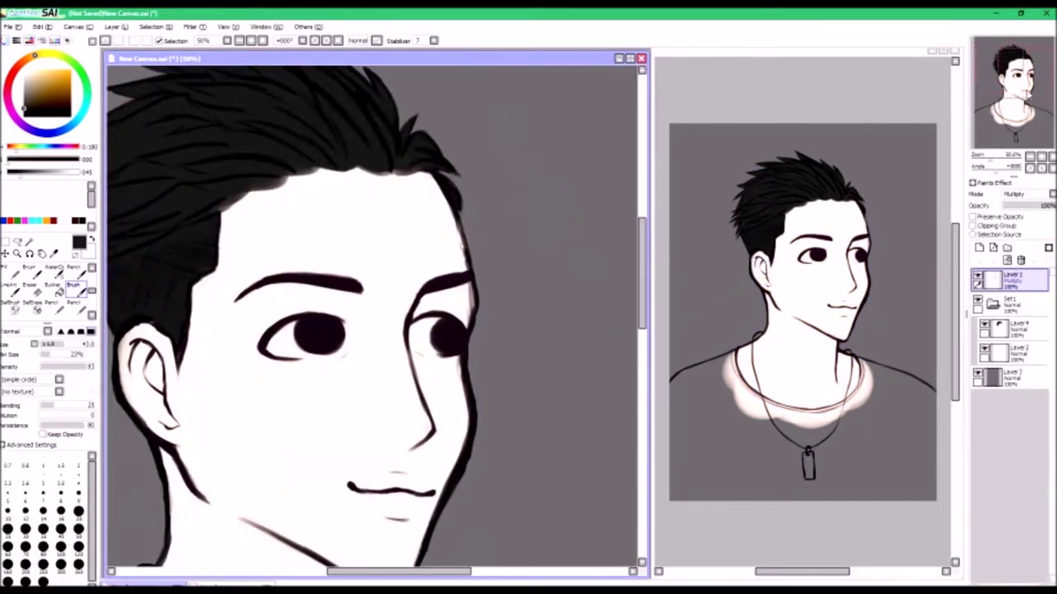
# Add a layer above Layer 4 and paint the whole shirt light grey within its outlines
pyautogui.hotkey('ctrl', '-')
pyautogui.scroll(-5, 371, 322)
pyautogui.hotkey('ctrl', 'shift', 'n')
pyautogui.moveTo(240, 175); pyautogui.dragTo(115, 227)
pyautogui.moveTo(239, 178)
pyautogui.mouseDown()
pyautogui.moveTo(297, 268)
pyautogui.moveTo(475, 170)
pyautogui.mouseUp()
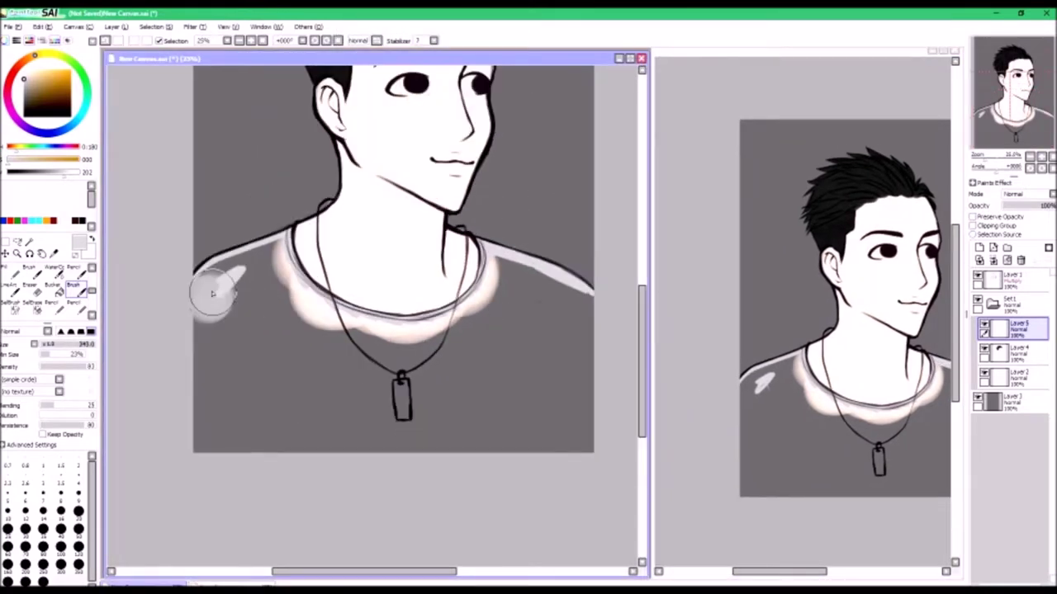
pyautogui.moveTo(212, 288)
pyautogui.mouseDown()
pyautogui.moveTo(237, 262)
pyautogui.moveTo(281, 267)
pyautogui.moveTo(442, 341)
pyautogui.moveTo(490, 276)
pyautogui.moveTo(485, 298)
pyautogui.moveTo(578, 319)
pyautogui.mouseUp()
pyautogui.click(1011, 279)
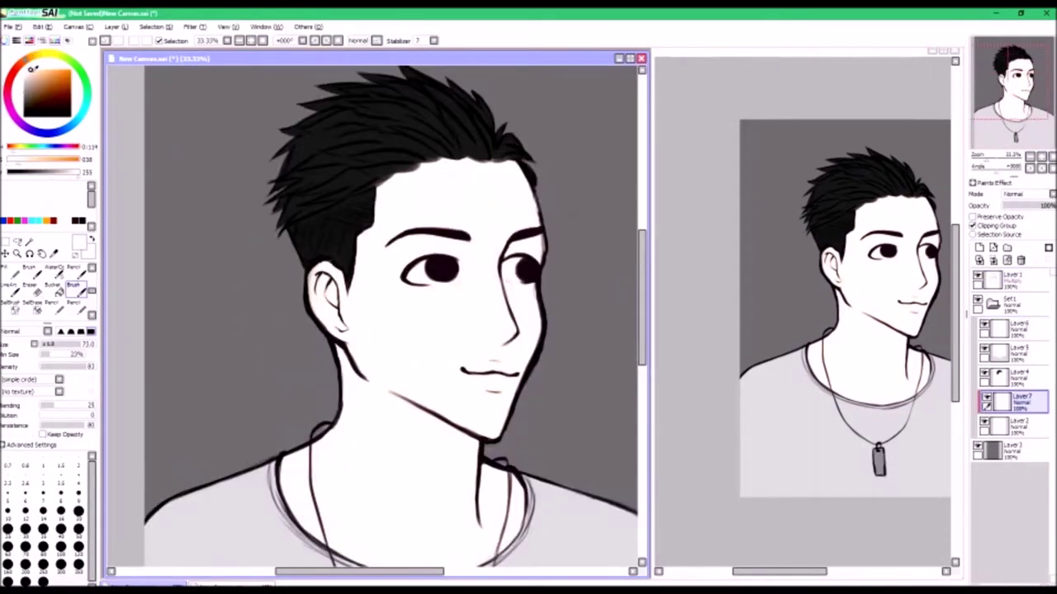
# Paint salmon shadows around the eyes, under the jaw and on the neck, on the clipped layer above Layer 2
pyautogui.moveTo(66, 158); pyautogui.dragTo(58, 156)
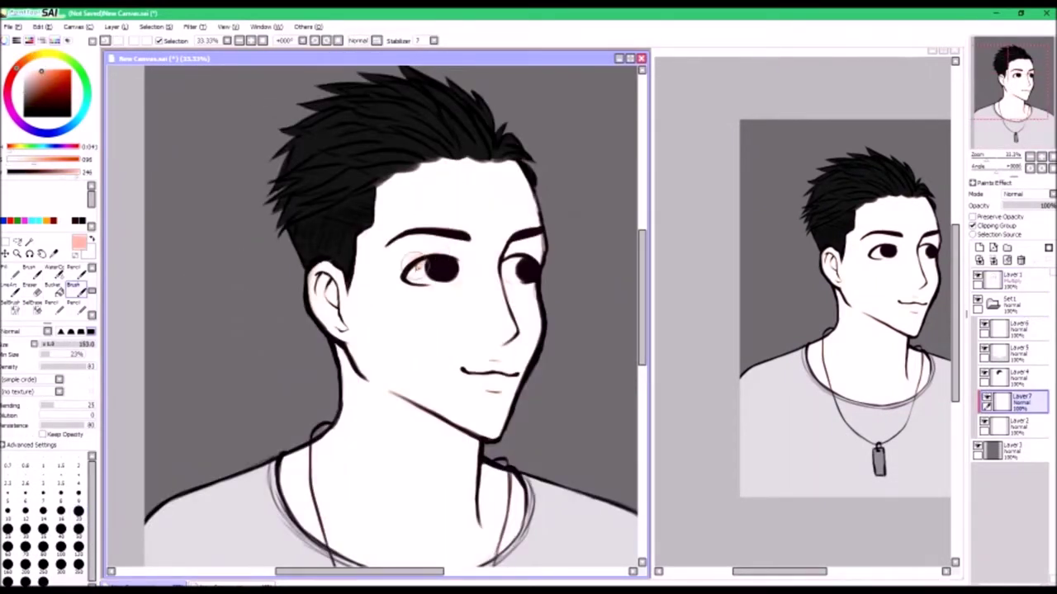
pyautogui.moveTo(342, 371)
pyautogui.mouseDown()
pyautogui.moveTo(454, 454)
pyautogui.moveTo(507, 541)
pyautogui.mouseUp()
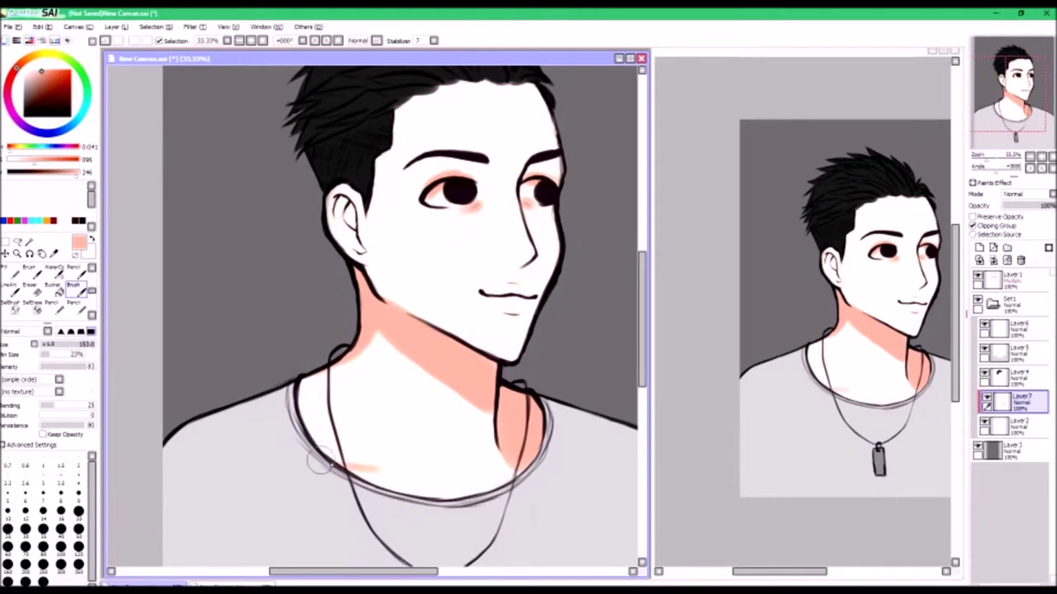
pyautogui.moveTo(397, 475); pyautogui.dragTo(351, 489)
pyautogui.hotkey('ctrl', 'z')
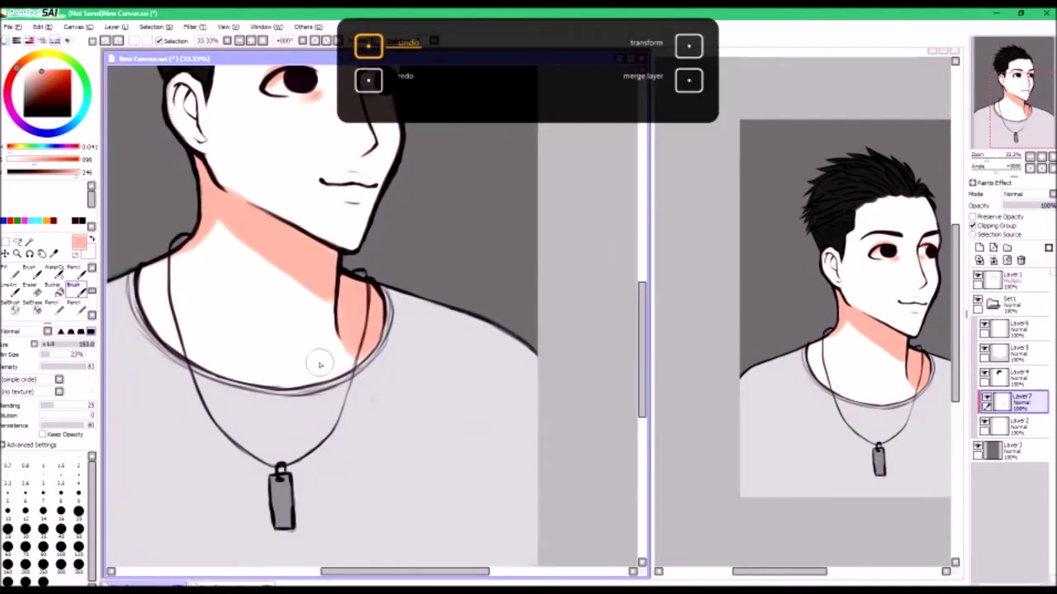
pyautogui.hotkey('ctrl', 'z')
# Blend the neck and eye shadows softly into the skin with the WaterColor brush
pyautogui.press('c')
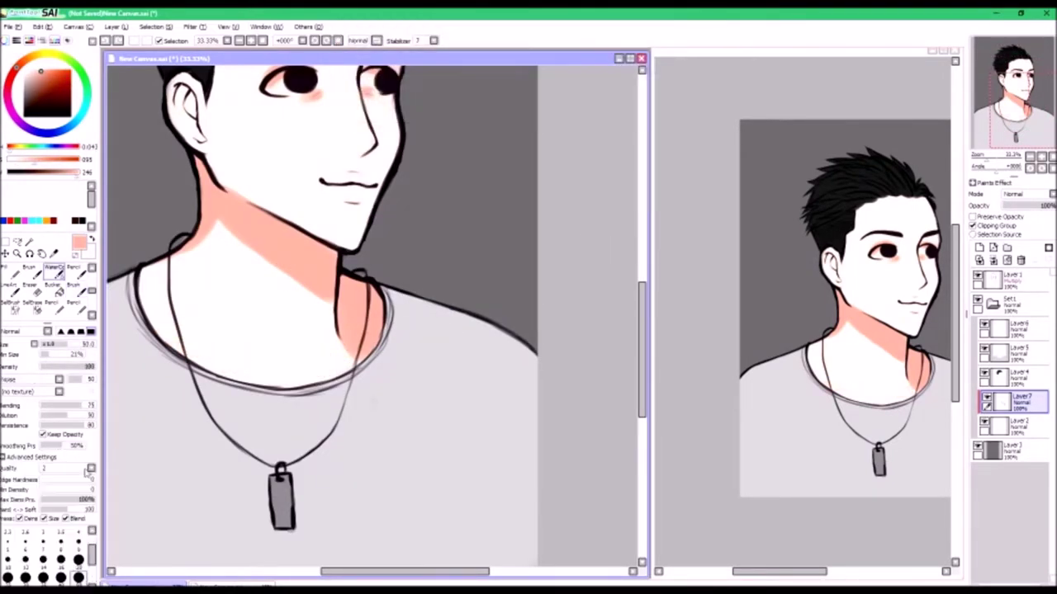
pyautogui.click(887, 355)
pyautogui.moveTo(896, 345); pyautogui.dragTo(900, 373)
pyautogui.scroll(2, 368, 93)
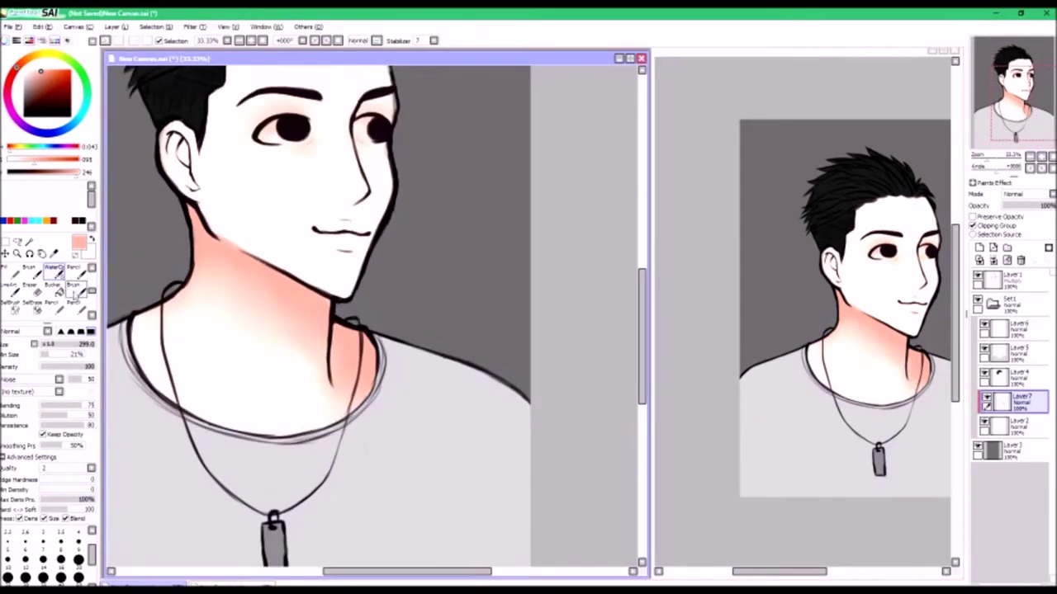
# Paint salmon shading on the lips, nose tip and far edge of the face and soften it into the skin
pyautogui.press('b')
pyautogui.moveTo(338, 252); pyautogui.dragTo(410, 366)
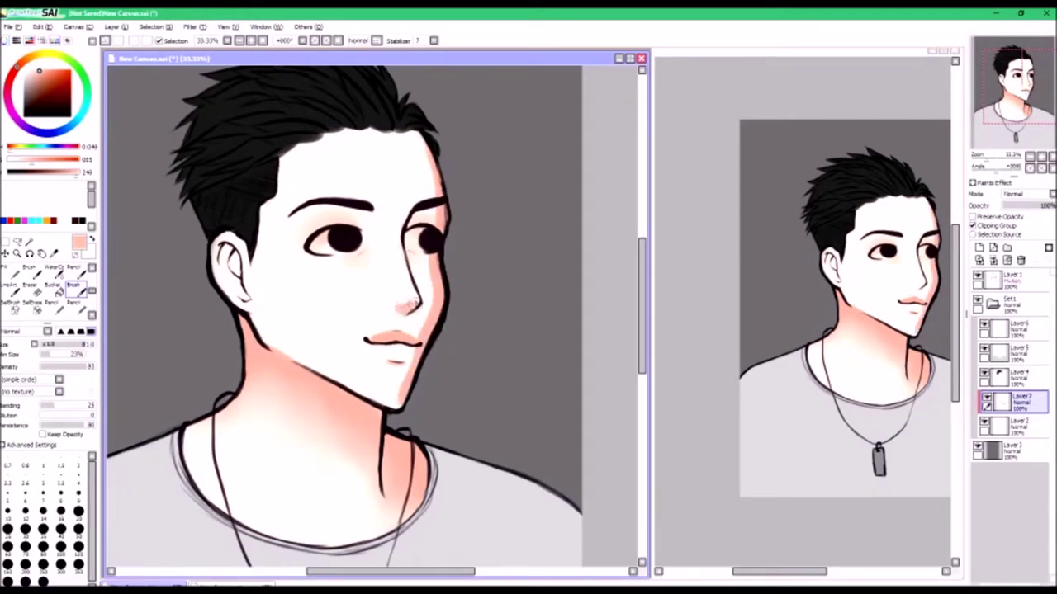
pyautogui.press('c')
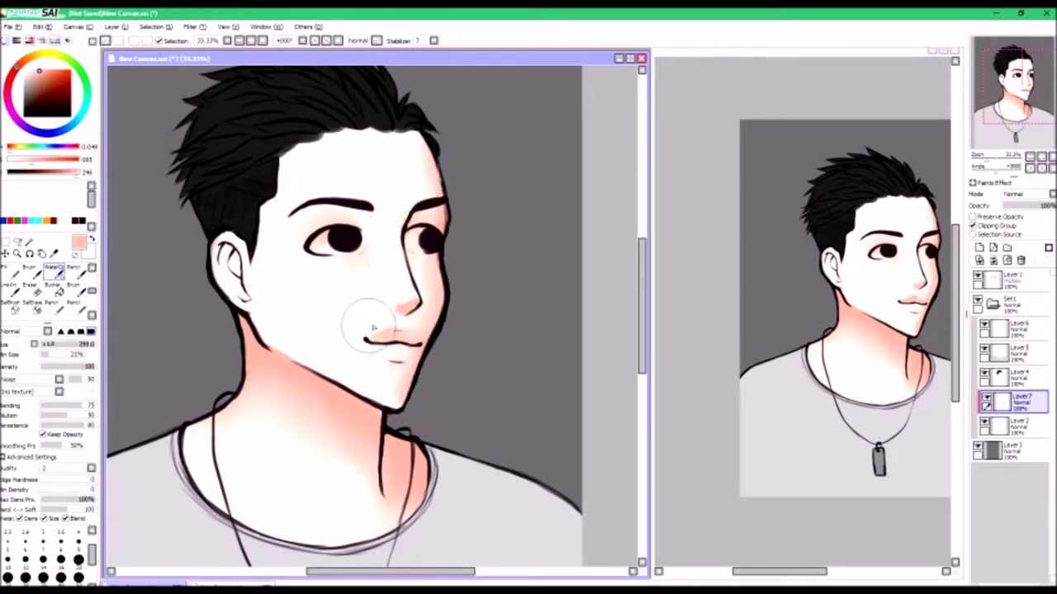
pyautogui.press('b')
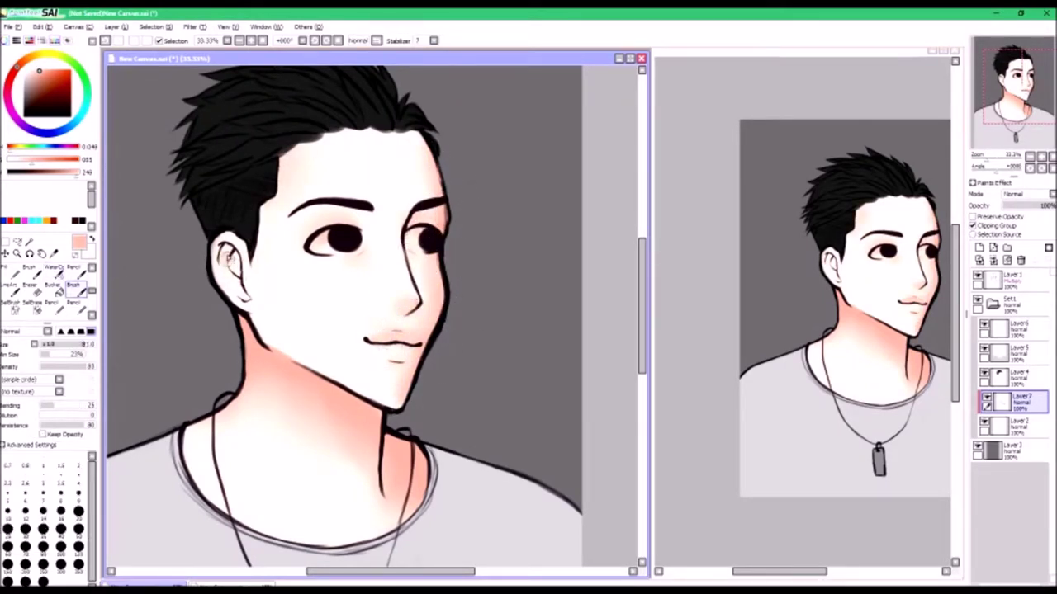
# Shade the inner ear, strengthen the shadow under the jaw, nose and lips, and blend a tint along the near cheek
pyautogui.click(54, 269)
pyautogui.press('b')
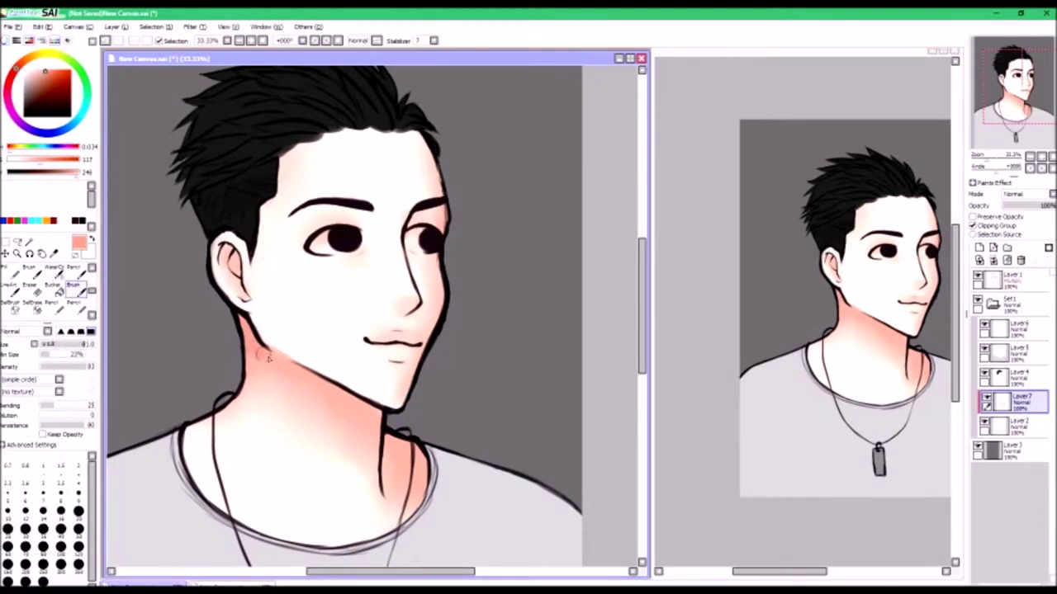
pyautogui.moveTo(258, 351); pyautogui.dragTo(403, 444)
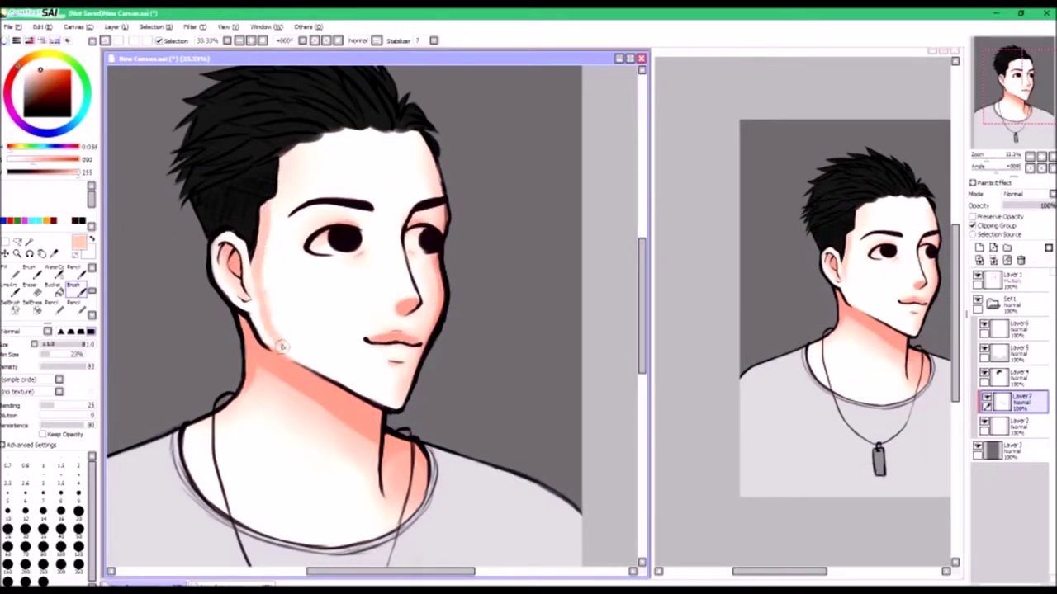
pyautogui.press('c')
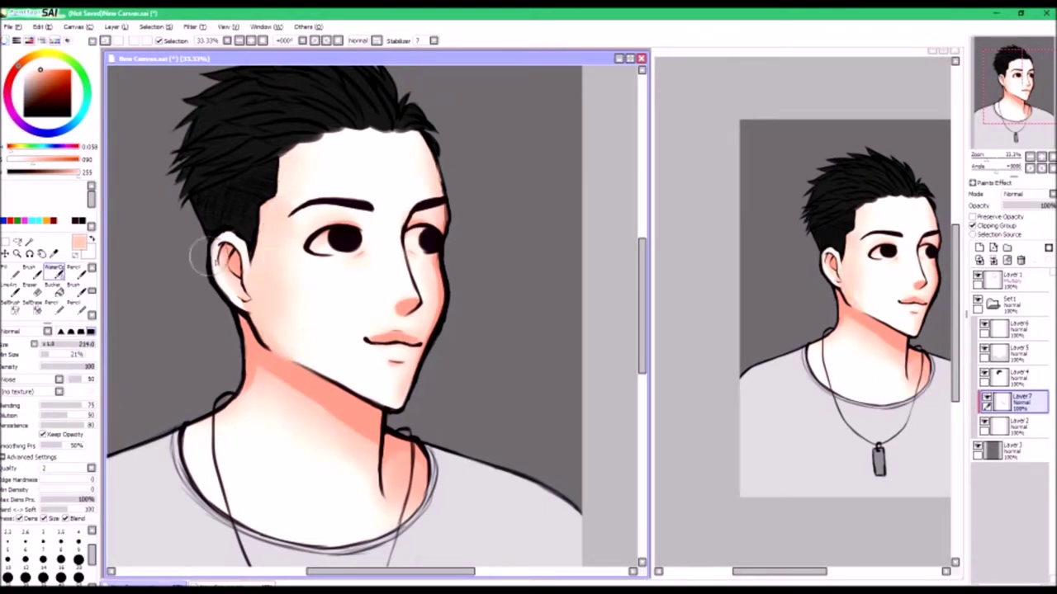
# Deepen the ear's inner shadow and paint salmon shading on the neck beside the collar, blending its edge
pyautogui.press('b')
pyautogui.moveTo(231, 248); pyautogui.dragTo(238, 266)
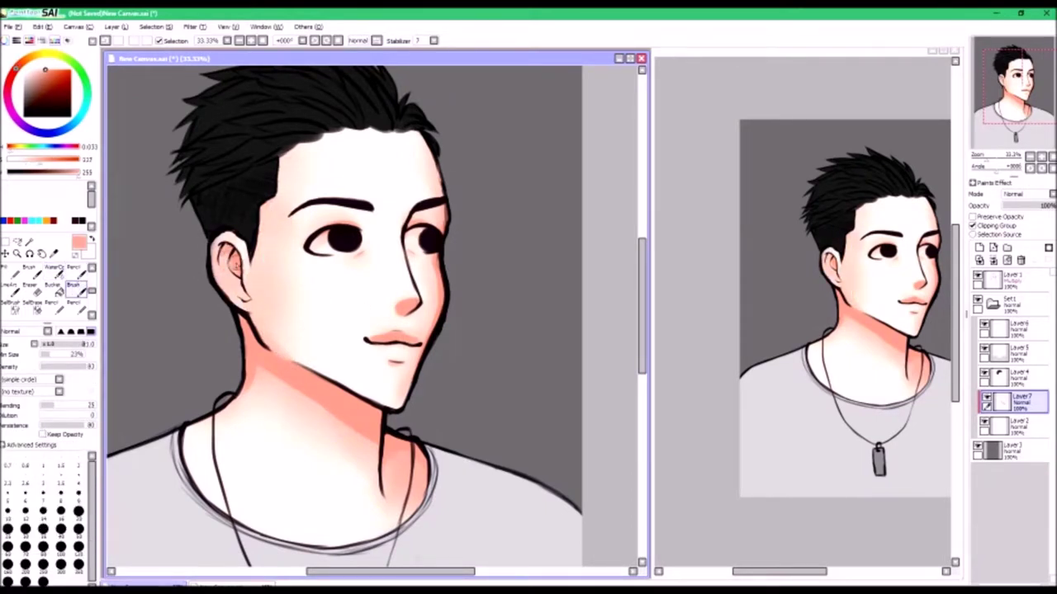
pyautogui.moveTo(210, 425); pyautogui.dragTo(235, 499)
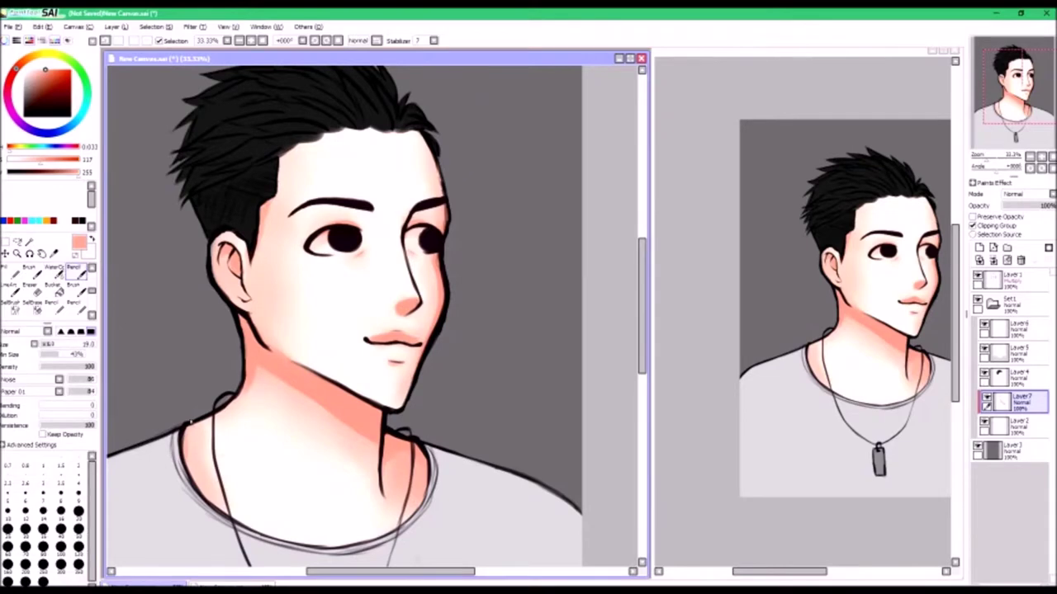
pyautogui.moveTo(180, 421)
pyautogui.mouseDown()
pyautogui.moveTo(192, 487)
pyautogui.moveTo(259, 507)
pyautogui.mouseUp()
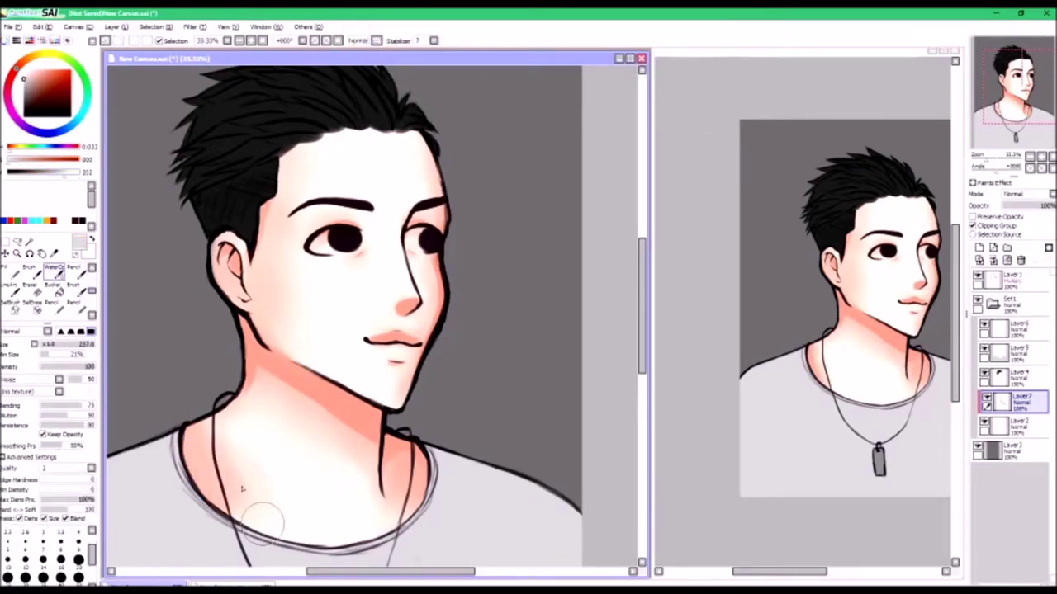
pyautogui.moveTo(239, 445); pyautogui.dragTo(273, 496)
pyautogui.hotkey('ctrl', 'z')
pyautogui.scroll(-1, 265, 388)
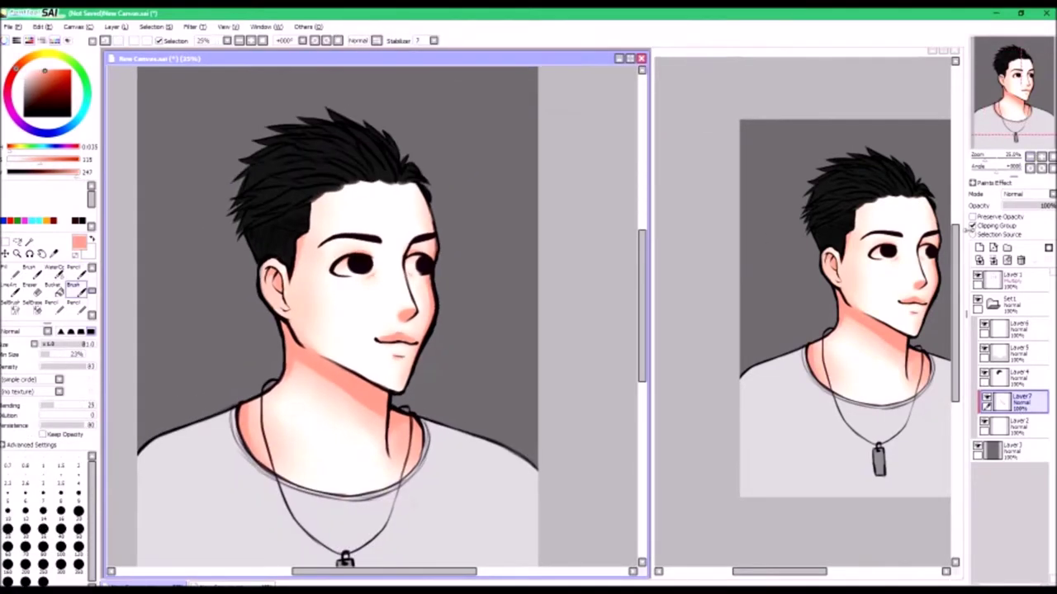
# Add a layer for the eye whites above Layer 7 and a clipped layer above it for pale lavender eye shading
pyautogui.hotkey('ctrl', 'shift', 'n')
pyautogui.scroll(2, 264, 388)
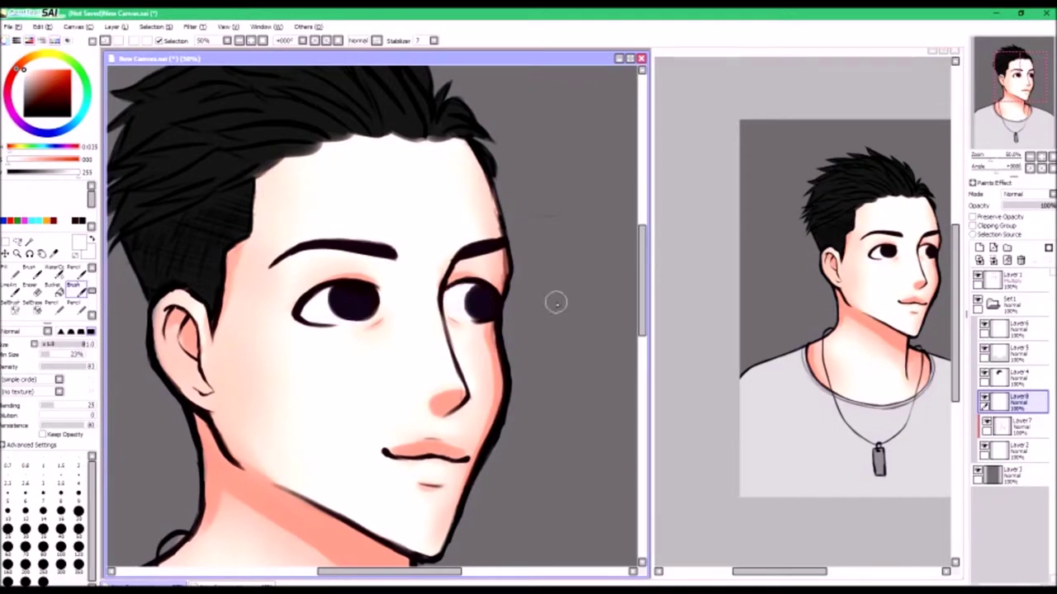
pyautogui.hotkey('ctrl', 'shift', 'n')
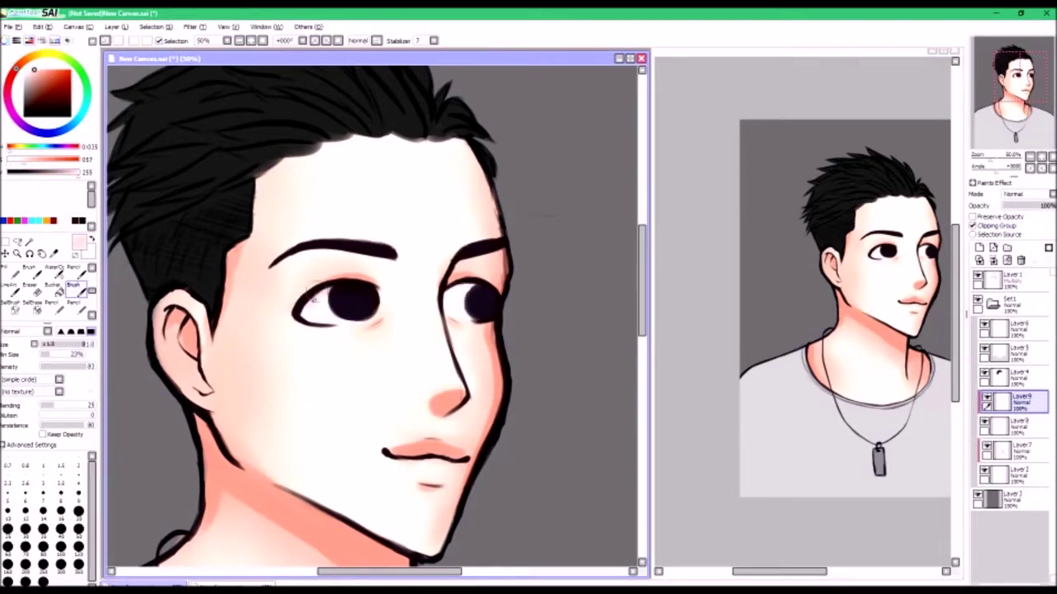
pyautogui.hotkey('ctrl', 'u')
pyautogui.press('Escape')
pyautogui.press('a')
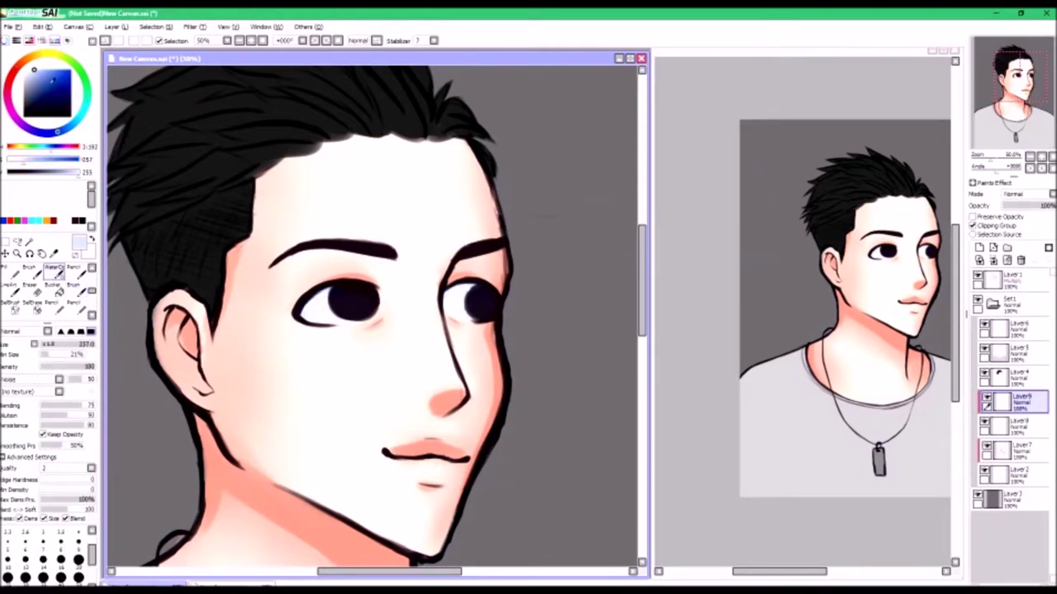
pyautogui.press('b')
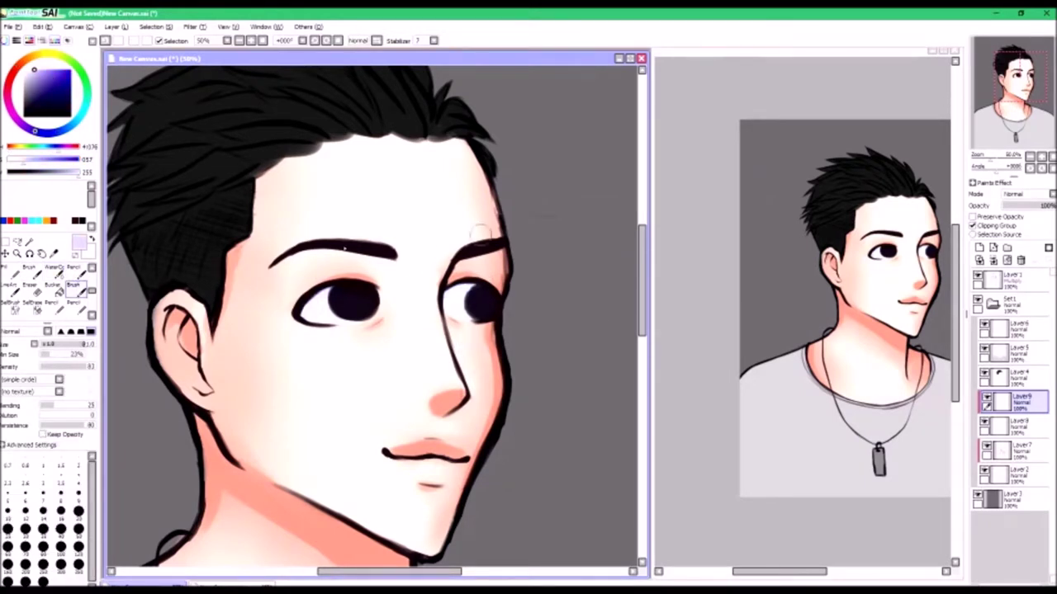
pyautogui.moveTo(480, 282); pyautogui.dragTo(542, 355)
# Add a clipped layer above the Layer 4 hair and paint black shading over the shaved side
pyautogui.click(979, 247)
pyautogui.moveTo(327, 177); pyautogui.dragTo(163, 278)
pyautogui.moveTo(419, 330)
pyautogui.mouseDown()
pyautogui.moveTo(421, 384)
pyautogui.moveTo(444, 361)
pyautogui.moveTo(420, 424)
pyautogui.mouseUp()
pyautogui.press('Home')
pyautogui.press('b')
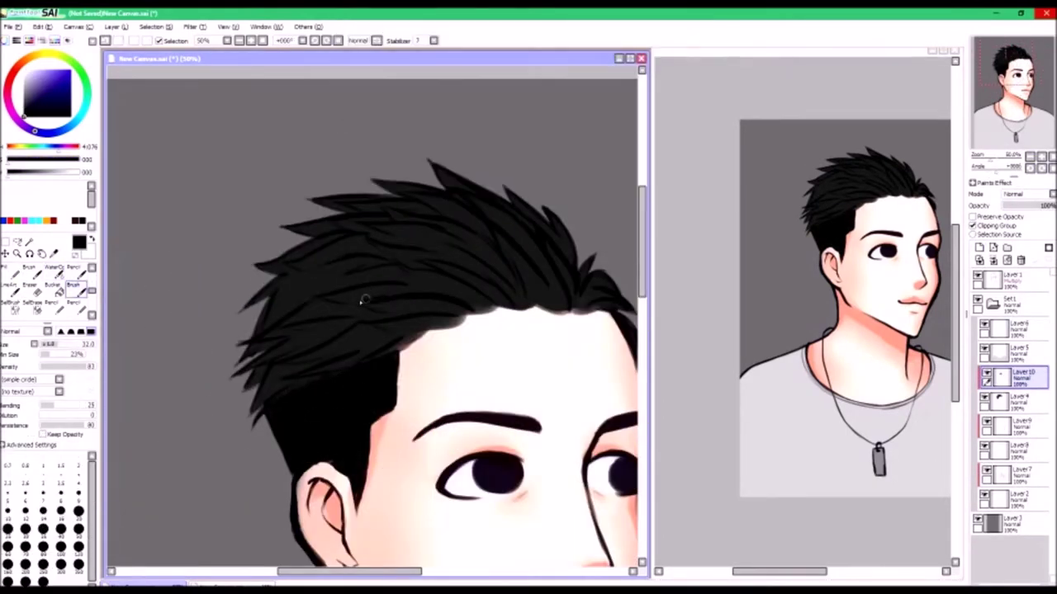
# Extend the black hair shading across the back, hairline and front locks, softening it towards the top strands
pyautogui.press('c')
pyautogui.moveTo(236, 353)
pyautogui.mouseDown()
pyautogui.moveTo(401, 306)
pyautogui.moveTo(355, 247)
pyautogui.moveTo(333, 386)
pyautogui.moveTo(446, 297)
pyautogui.mouseUp()
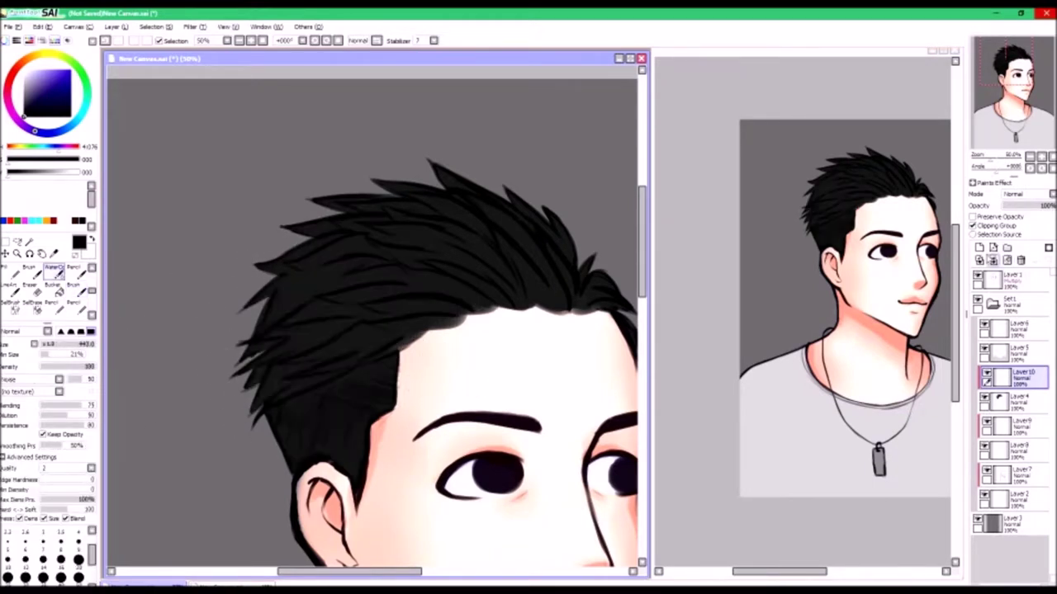
pyautogui.moveTo(224, 294)
pyautogui.mouseDown()
pyautogui.moveTo(354, 365)
pyautogui.moveTo(541, 274)
pyautogui.moveTo(266, 212)
pyautogui.moveTo(328, 353)
pyautogui.mouseUp()
pyautogui.press('b')
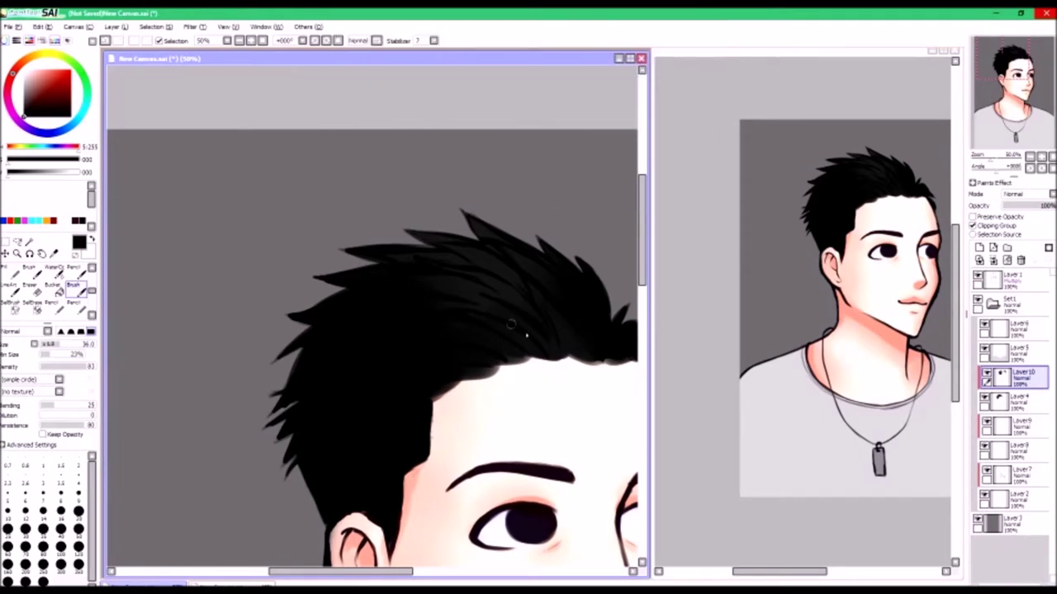
pyautogui.scroll(-1, 425, 245)
pyautogui.hscroll(2, 425, 245)
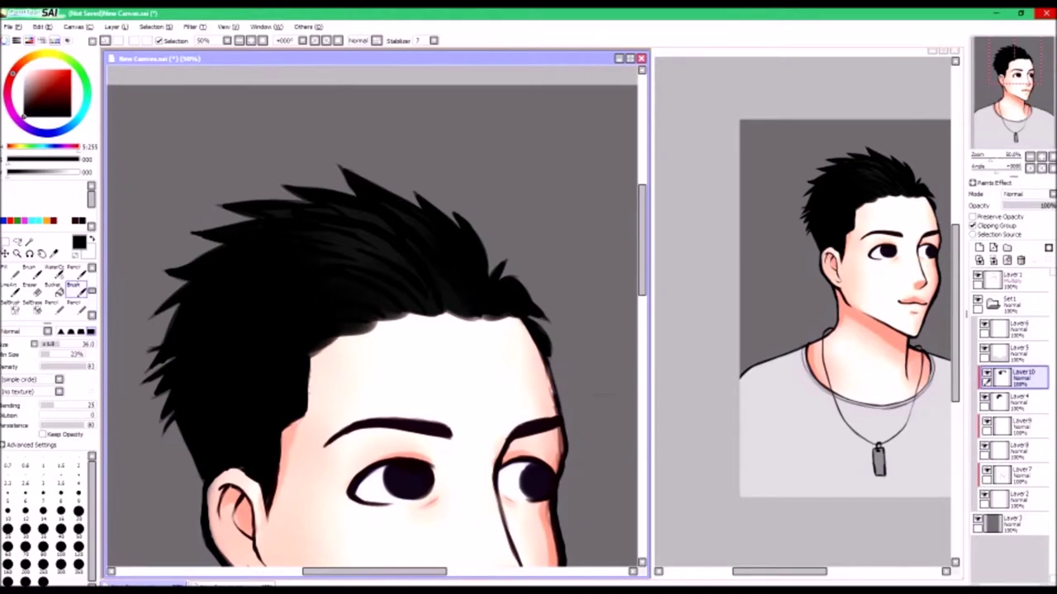
# Add a clipped Luminosity layer above the hair shading and brush soft grey highlights over the top strands
pyautogui.click(979, 248)
pyautogui.click(1023, 193)
pyautogui.click(53, 268)
pyautogui.click(49, 158)
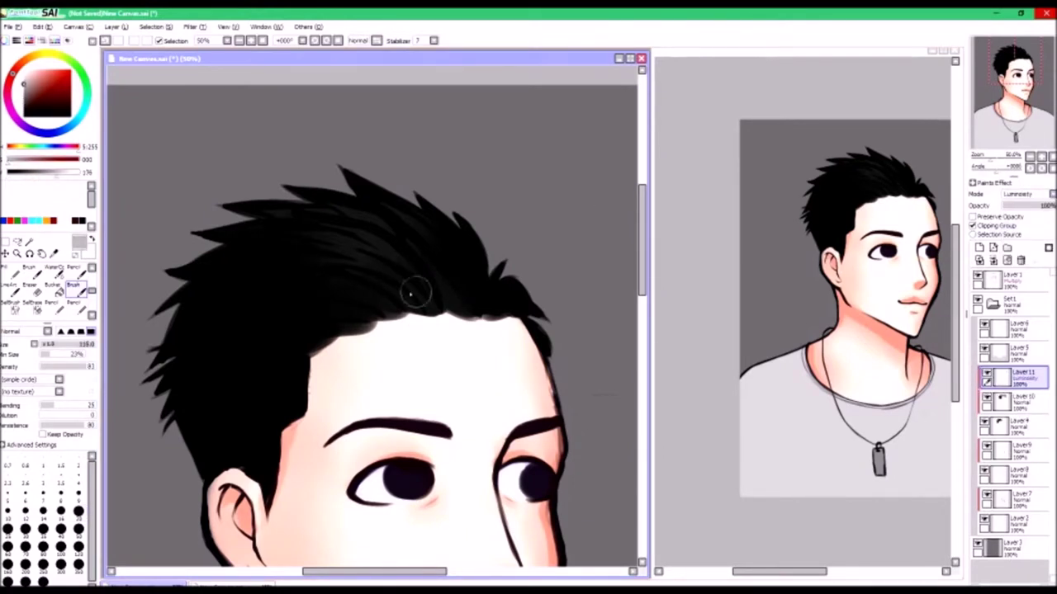
pyautogui.moveTo(420, 279); pyautogui.dragTo(386, 224)
pyautogui.hotkey('ctrl', 'z')
pyautogui.hotkey('ctrl', 'y')
pyautogui.hotkey('ctrl', 'z')
pyautogui.hotkey('ctrl', 'u')
pyautogui.press('Escape')
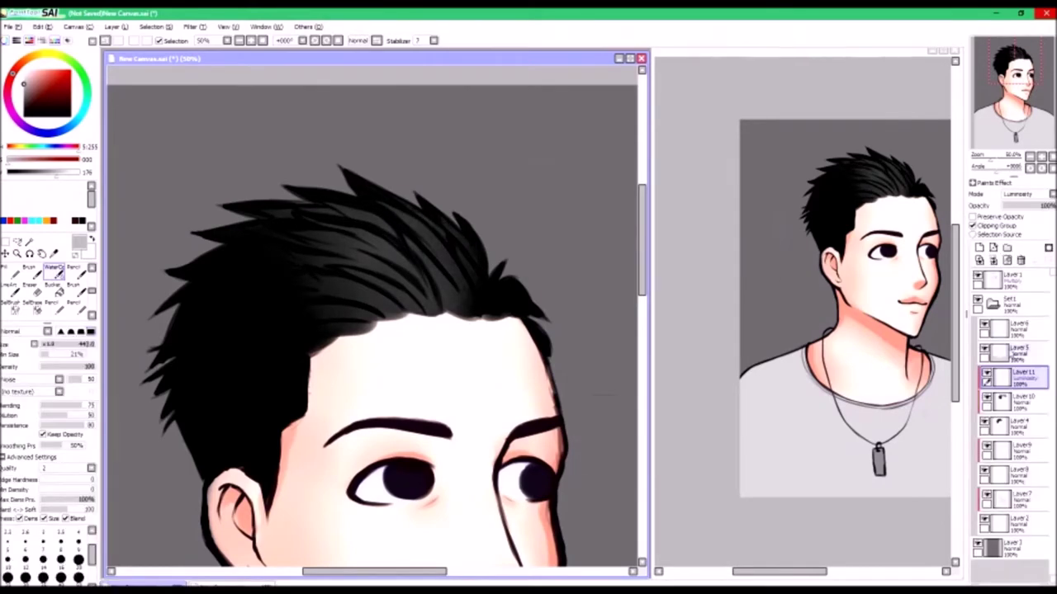
# Add a clipped layer above the Layer 5 shirt colour
pyautogui.click(979, 248)
pyautogui.click(973, 225)
pyautogui.moveTo(1012, 91); pyautogui.dragTo(1015, 136)
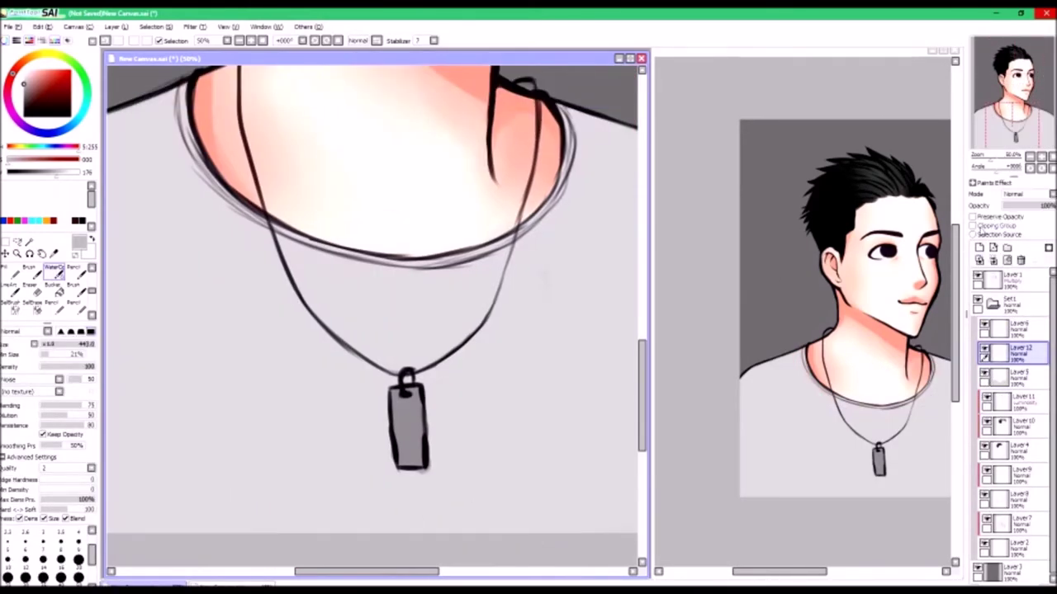
# Sketch fold lines down the shirt front near the tag on the Layer 1 line art
pyautogui.press('-')
pyautogui.click(1014, 279)
pyautogui.press('n')
pyautogui.moveTo(304, 290)
pyautogui.mouseDown()
pyautogui.moveTo(334, 367)
pyautogui.moveTo(317, 340)
pyautogui.moveTo(368, 420)
pyautogui.mouseUp()
pyautogui.hotkey('ctrl', 'z')
pyautogui.hotkey('ctrl', 'z')
pyautogui.hotkey('ctrl', 'z')
pyautogui.hotkey('ctrl', 'z')
pyautogui.press('e')
pyautogui.moveTo(384, 312)
pyautogui.mouseDown()
pyautogui.moveTo(384, 341)
pyautogui.moveTo(427, 357)
pyautogui.mouseUp()
pyautogui.hotkey('ctrl', 'z')
pyautogui.press('n')
# Paint soft grey shadows along the shirt's sides and chest folds and blend them with the WaterColor brush
pyautogui.click(1013, 328)
pyautogui.press('b')
pyautogui.moveTo(222, 229); pyautogui.dragTo(212, 421)
pyautogui.hotkey('ctrl', 'z')
pyautogui.moveTo(207, 239)
pyautogui.mouseDown()
pyautogui.moveTo(214, 266)
pyautogui.moveTo(267, 300)
pyautogui.moveTo(361, 289)
pyautogui.mouseUp()
pyautogui.hotkey('ctrl', 'z')
pyautogui.hotkey('ctrl', 'z')
pyautogui.press('c')
pyautogui.moveTo(240, 223)
pyautogui.mouseDown()
pyautogui.moveTo(189, 385)
pyautogui.moveTo(330, 248)
pyautogui.moveTo(388, 421)
pyautogui.mouseUp()
pyautogui.hotkey('ctrl', 'z')
pyautogui.moveTo(512, 396); pyautogui.dragTo(527, 234)
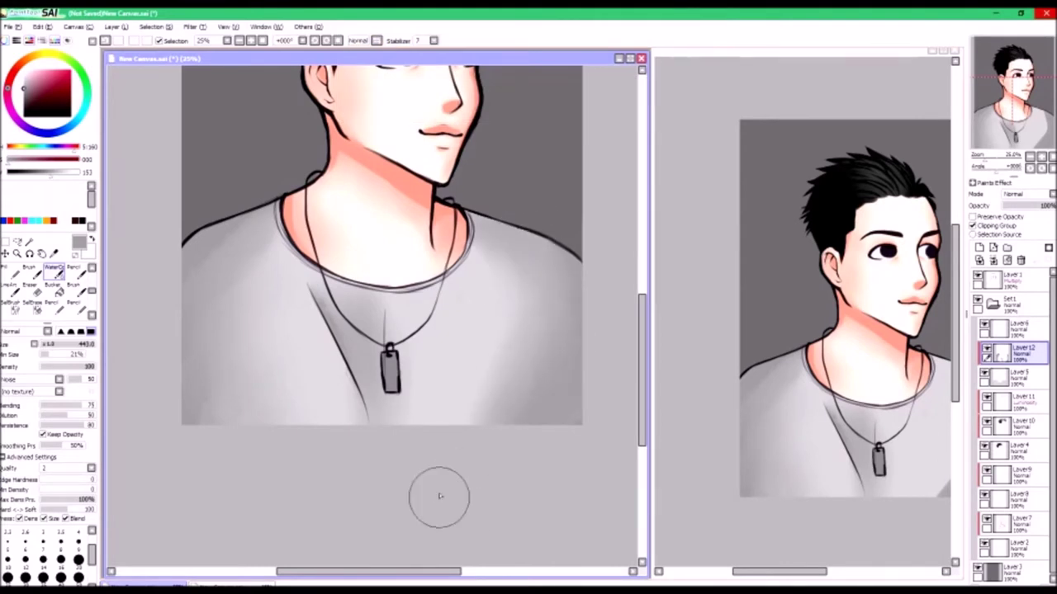
# Paint both shoulders and sleeves of the shirt dark grey with curved inner edges
pyautogui.click(74, 285)
pyautogui.moveTo(215, 248)
pyautogui.mouseDown()
pyautogui.moveTo(273, 179)
pyautogui.moveTo(199, 217)
pyautogui.moveTo(189, 264)
pyautogui.moveTo(215, 364)
pyautogui.mouseUp()
pyautogui.hotkey('ctrl', 'z')
pyautogui.hotkey('ctrl', 'z')
pyautogui.moveTo(576, 240); pyautogui.dragTo(595, 388)
pyautogui.moveTo(578, 346); pyautogui.dragTo(528, 413)
pyautogui.hotkey('ctrl', 'z')
pyautogui.moveTo(592, 252)
pyautogui.mouseDown()
pyautogui.moveTo(570, 388)
pyautogui.moveTo(537, 412)
pyautogui.mouseUp()
# Paint dark grey tapered folds down the shirt front, from the collar and behind the tag
pyautogui.moveTo(310, 284)
pyautogui.mouseDown()
pyautogui.moveTo(357, 356)
pyautogui.moveTo(363, 405)
pyautogui.mouseUp()
pyautogui.hotkey('ctrl', 'z')
pyautogui.hotkey('ctrl', 'z')
pyautogui.hotkey('ctrl', 'z')
pyautogui.hotkey('ctrl', 'z')
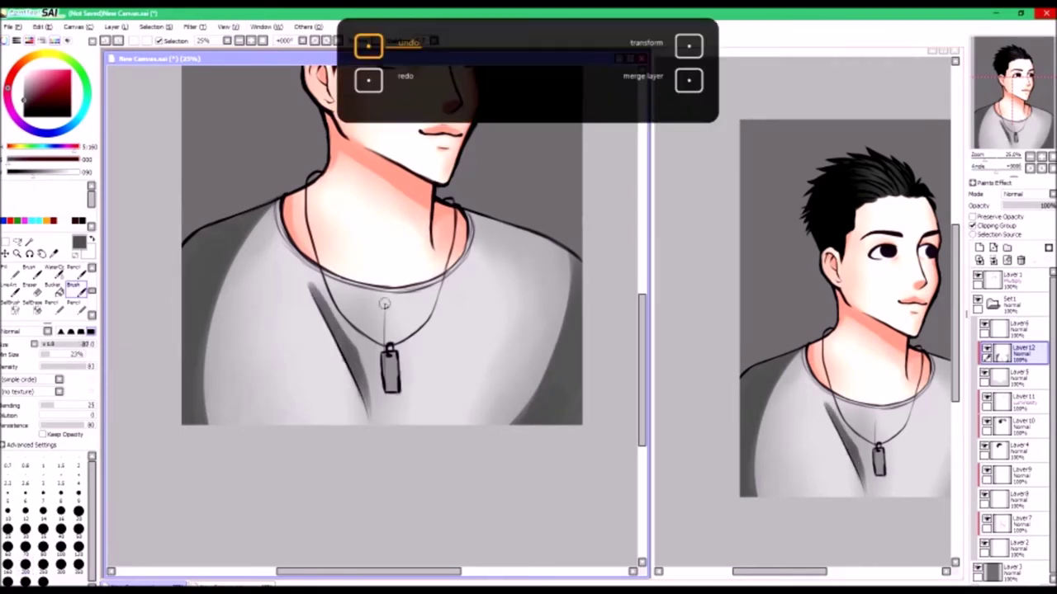
pyautogui.moveTo(383, 298); pyautogui.dragTo(360, 381)
pyautogui.moveTo(346, 331); pyautogui.dragTo(382, 424)
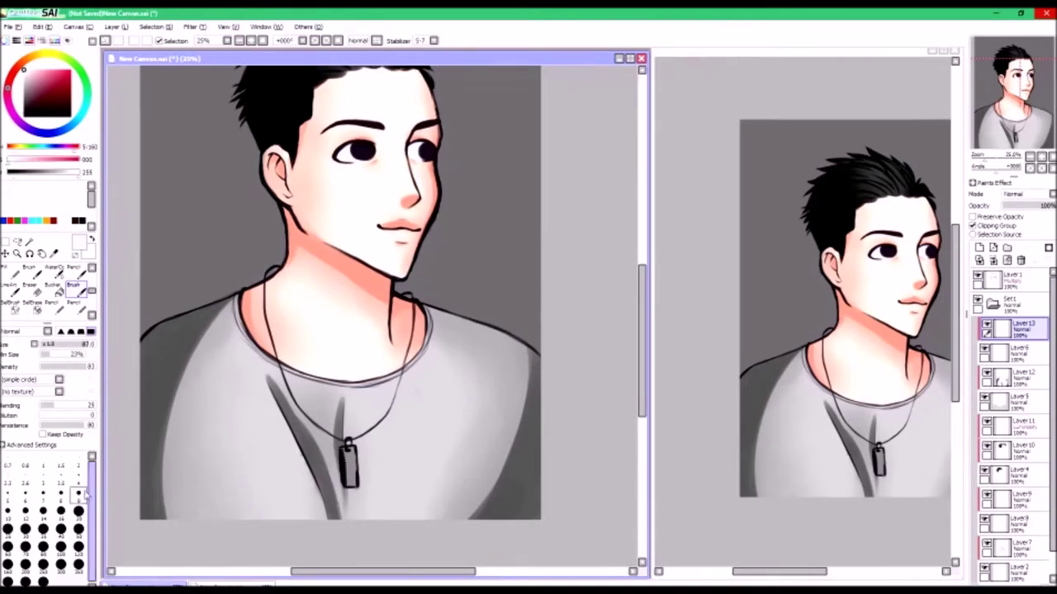
# Paint light and dark diagonal reflection stripes on the necklace tag with the Brush on Layer 13
pyautogui.press(']')
pyautogui.press(']')
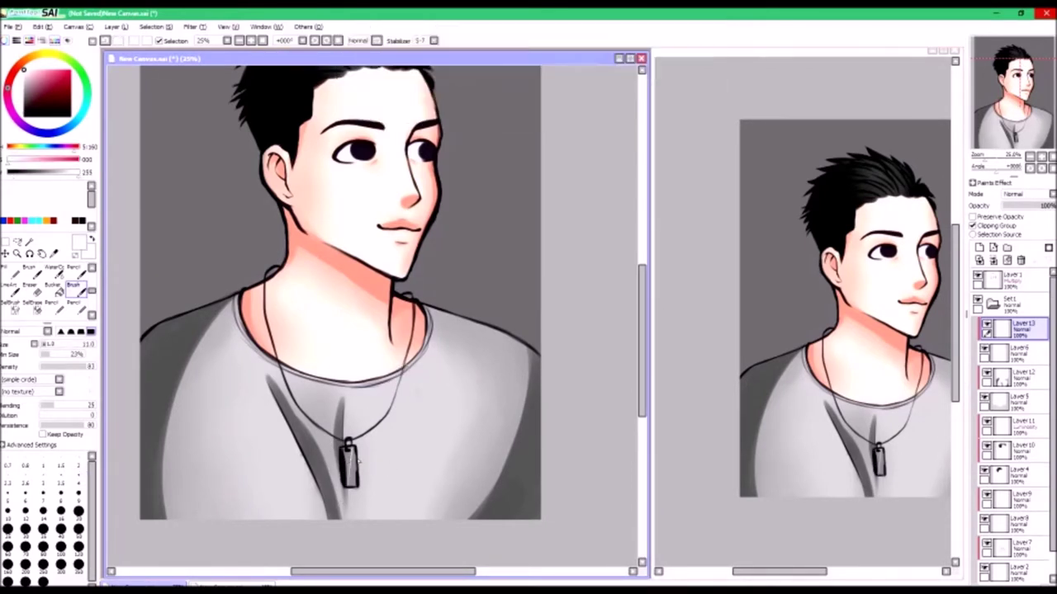
pyautogui.hotkey('ctrl', 'z')
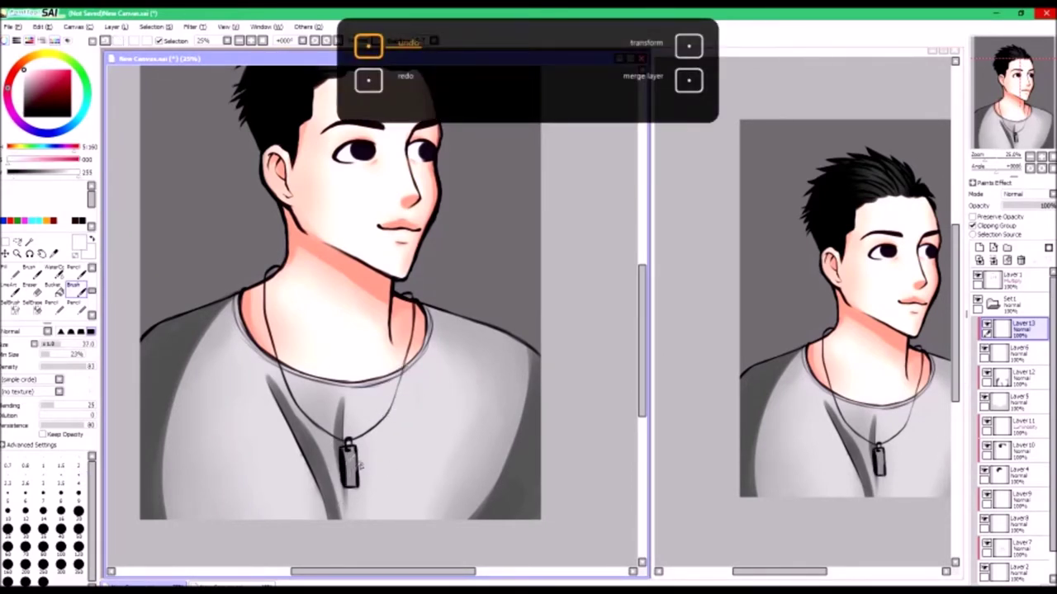
pyautogui.press('c')
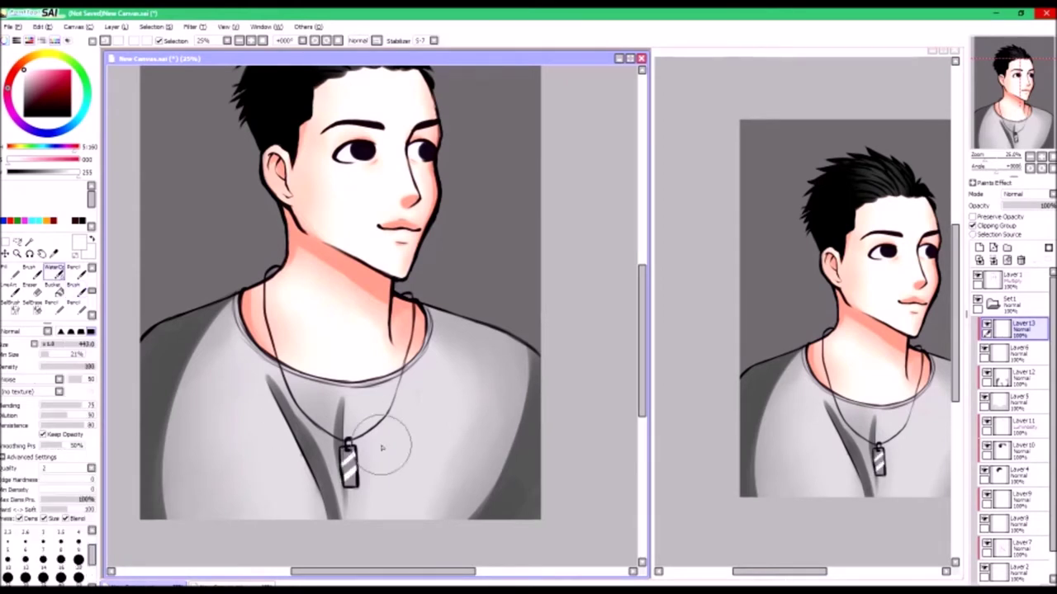
pyautogui.keyDown('alt'); pyautogui.click(262, 365); pyautogui.keyUp('alt')
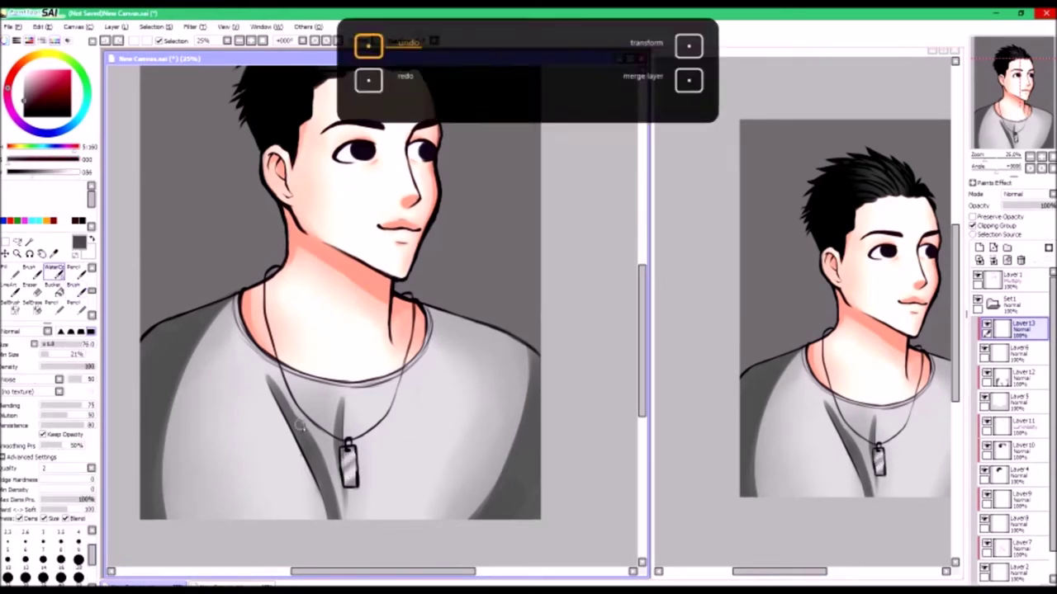
pyautogui.press('b')
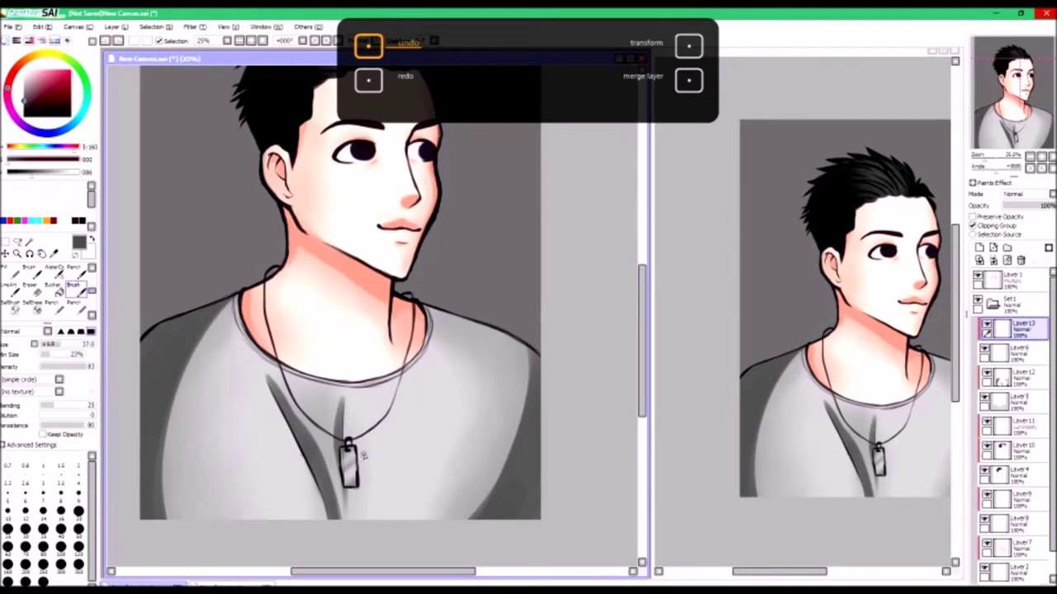
pyautogui.press('c')
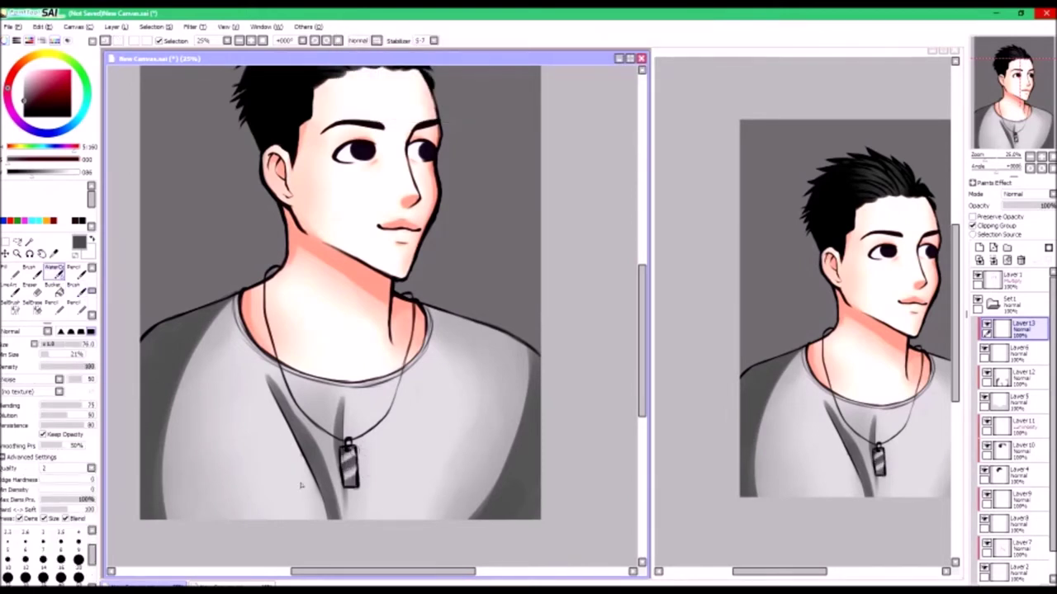
# Add a new layer above the shirt shading on Layer 12 and hide the grey background layer
pyautogui.hotkey('ctrl', 'shift', 'n')
pyautogui.press('-')
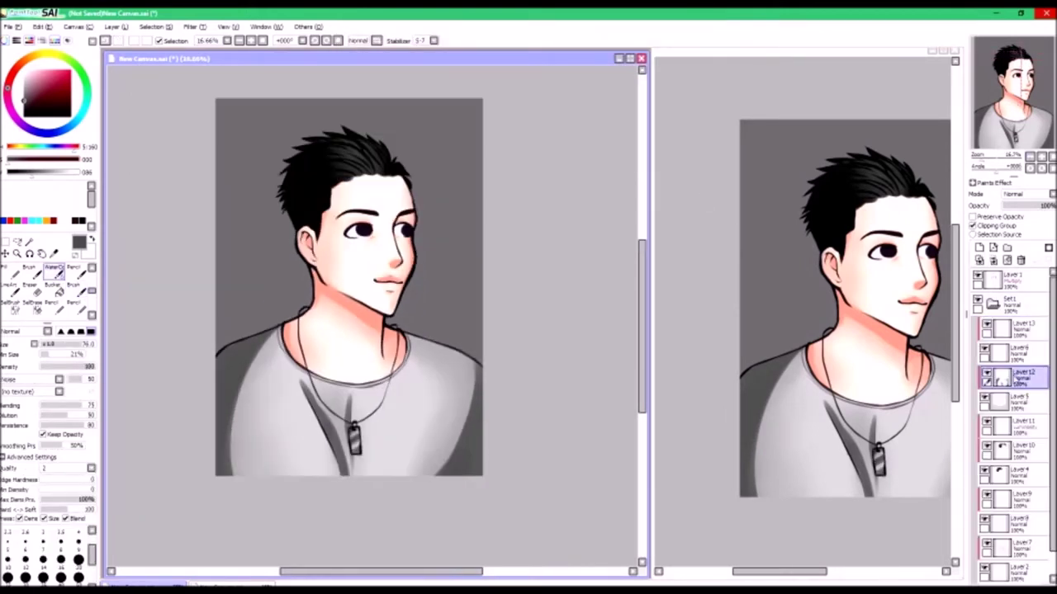
pyautogui.click(51, 286)
pyautogui.scroll(-1, 51, 285)
pyautogui.click(76, 286)
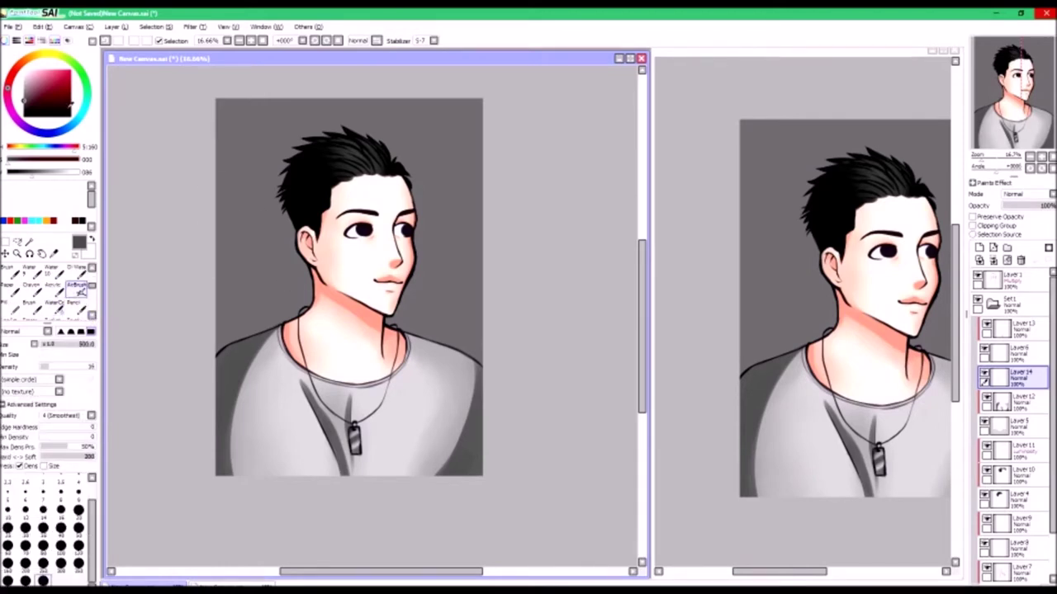
pyautogui.press('+')
pyautogui.press('-')
pyautogui.click(978, 278)
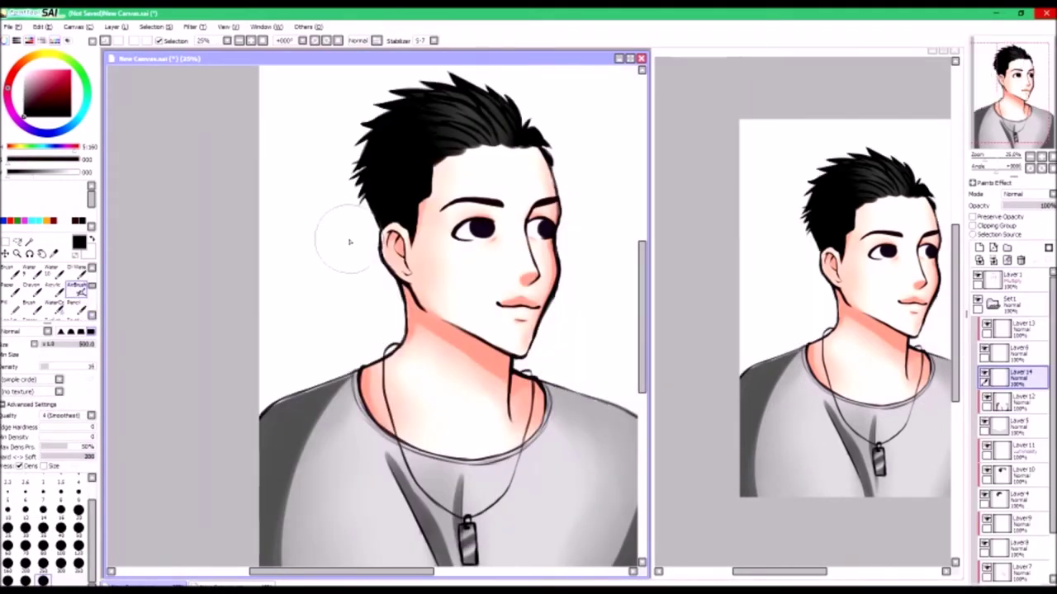
# Try out AirBrush, Paper and Brush dabs beside the head, and lasso a small painted patch
pyautogui.press('+')
pyautogui.press('-')
pyautogui.click(250, 206)
pyautogui.click(222, 295)
pyautogui.click(293, 287)
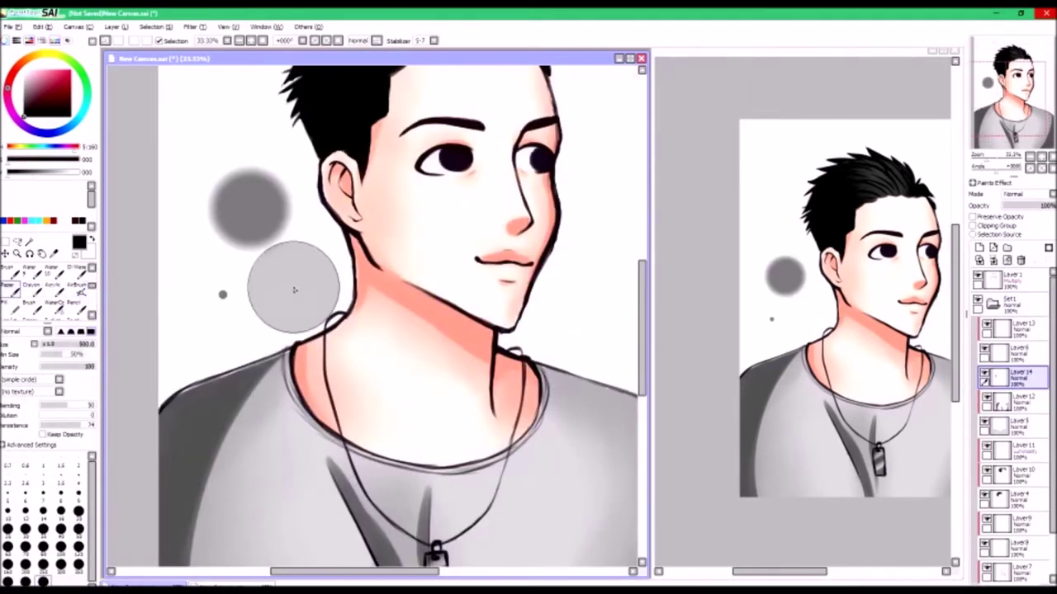
pyautogui.moveTo(594, 177); pyautogui.dragTo(606, 247)
pyautogui.moveTo(458, 157); pyautogui.dragTo(450, 310)
pyautogui.click(29, 304)
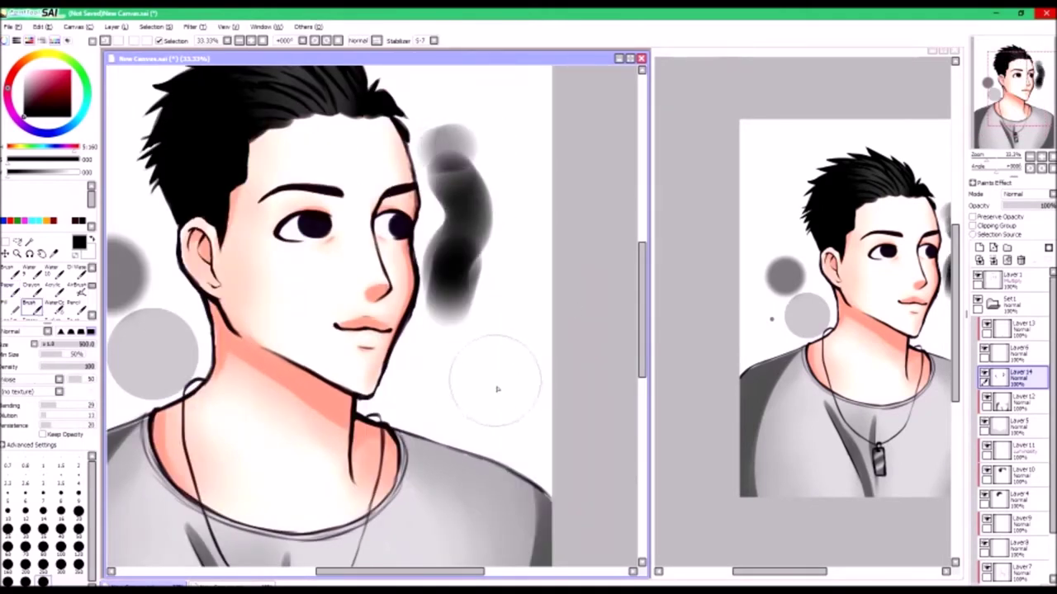
pyautogui.click(493, 377)
pyautogui.press('l')
pyautogui.moveTo(500, 340); pyautogui.dragTo(538, 376)
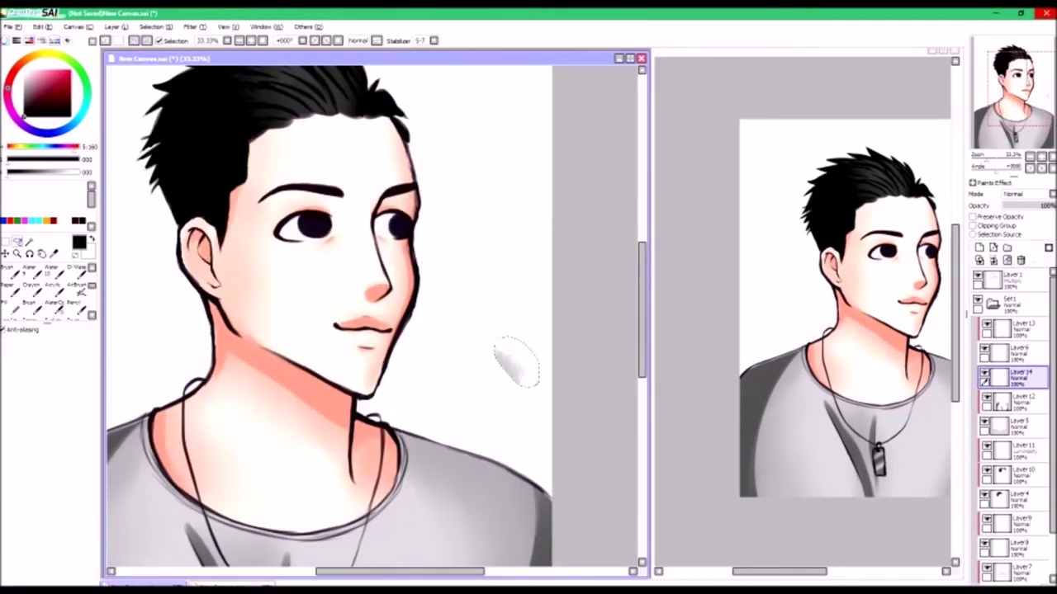
# Transform a pale grunge texture to cover the whole shirt on Layer 14, clipped to the shirt
pyautogui.press('-')
pyautogui.hotkey('ctrl', 't')
pyautogui.moveTo(449, 301)
pyautogui.mouseDown()
pyautogui.moveTo(297, 425)
pyautogui.moveTo(375, 411)
pyautogui.moveTo(465, 346)
pyautogui.moveTo(507, 500)
pyautogui.mouseUp()
pyautogui.moveTo(413, 330); pyautogui.dragTo(429, 293)
pyautogui.moveTo(201, 554); pyautogui.dragTo(240, 562)
pyautogui.moveTo(192, 371); pyautogui.dragTo(184, 348)
pyautogui.moveTo(531, 228); pyautogui.dragTo(487, 159)
pyautogui.press('Return')
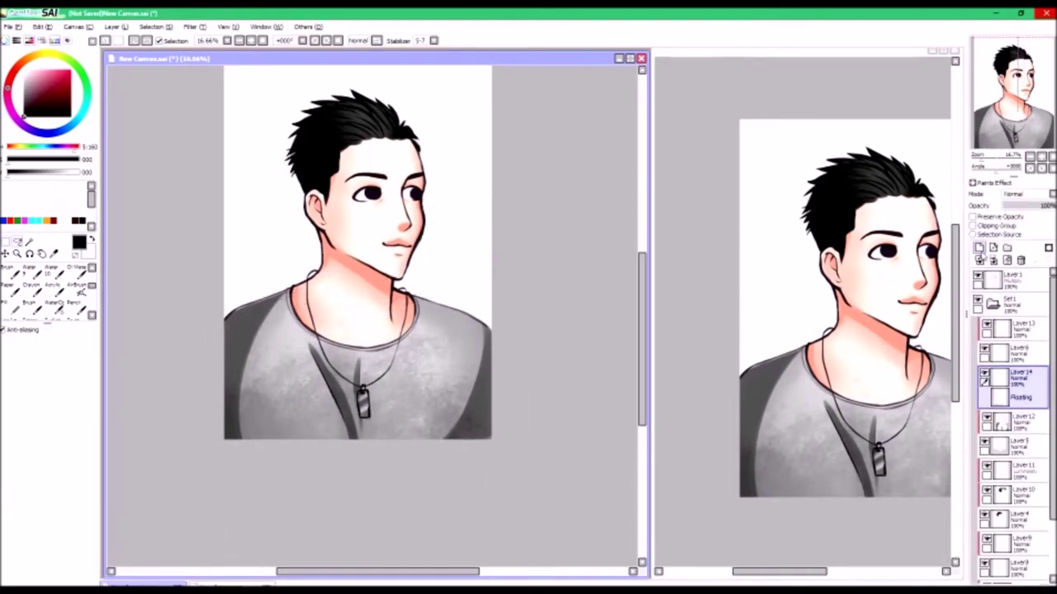
# Adjust the hue and saturation of the pale grunge texture on the shirt
pyautogui.hotkey('ctrl', 'u')
pyautogui.press('Escape')
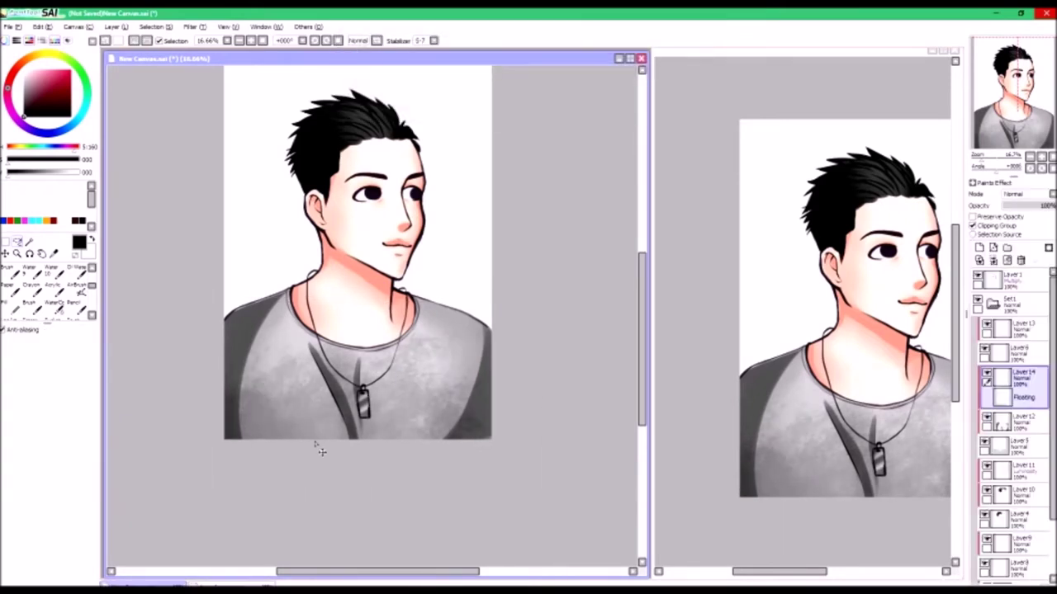
pyautogui.hotkey('ctrl', 'u')
pyautogui.click(724, 256)
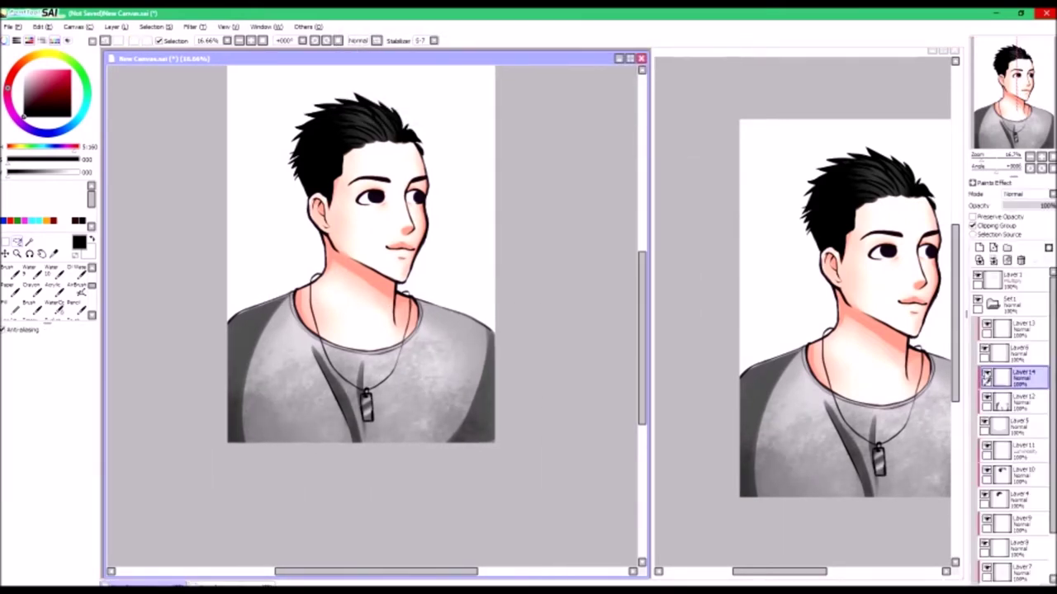
# Try black Brush dabs on the shirt and beside the head, and clear Layer 14
pyautogui.click(11, 285)
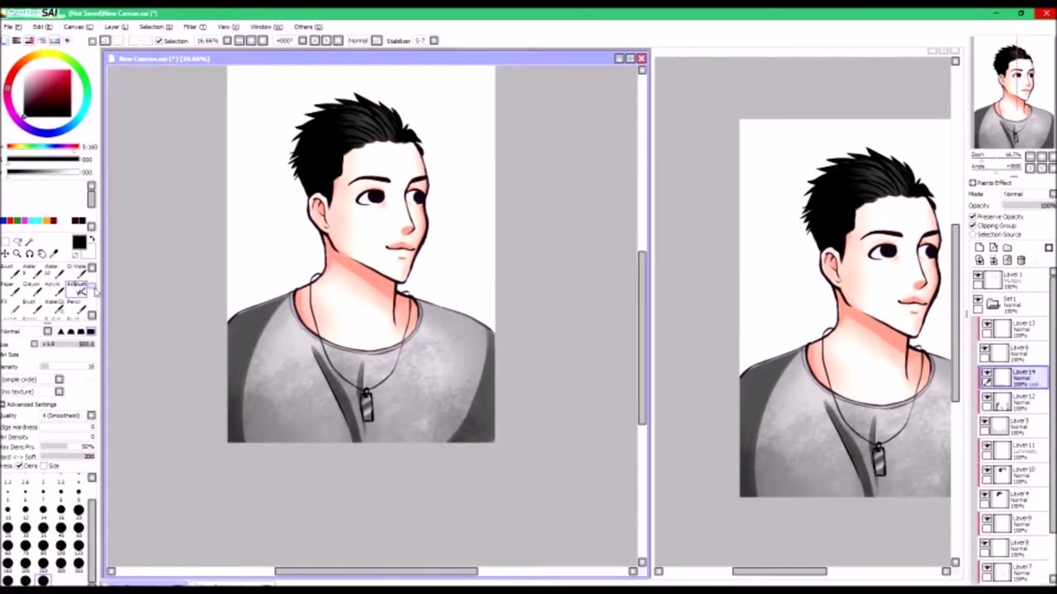
pyautogui.hotkey('ctrl', 'u')
pyautogui.press('Escape')
pyautogui.moveTo(264, 417); pyautogui.dragTo(334, 396)
pyautogui.click(462, 154)
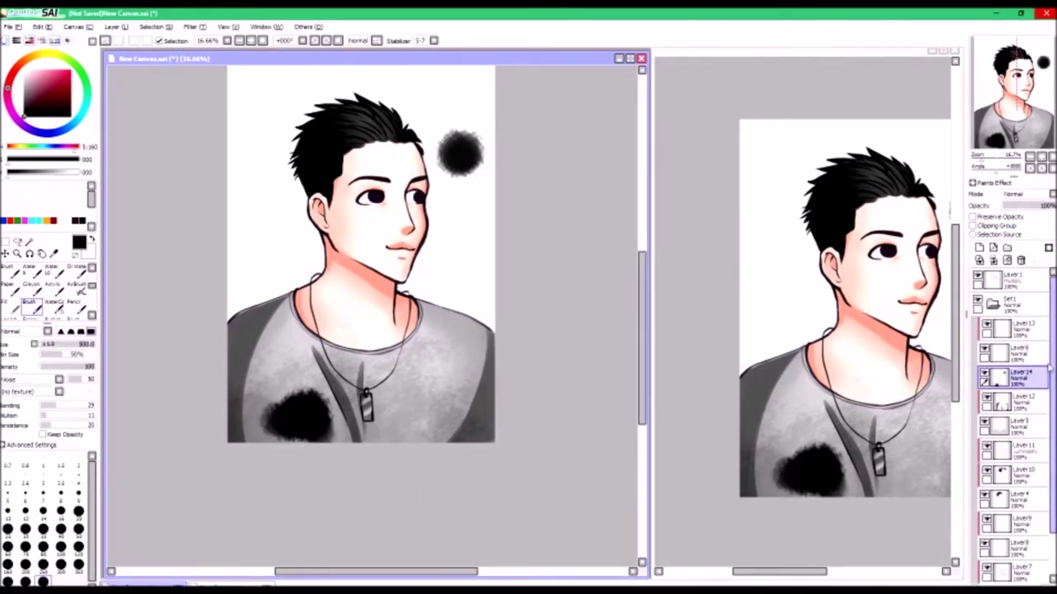
pyautogui.press('l')
pyautogui.hotkey('ctrl', 'a')
pyautogui.press('Delete')
# Transform a dark grunge texture across the lower shirt, tilted slightly and wider than the body, on Layer 14
pyautogui.hotkey('ctrl', 't')
pyautogui.moveTo(477, 224); pyautogui.dragTo(417, 445)
pyautogui.press('Return')
pyautogui.hotkey('ctrl', 't')
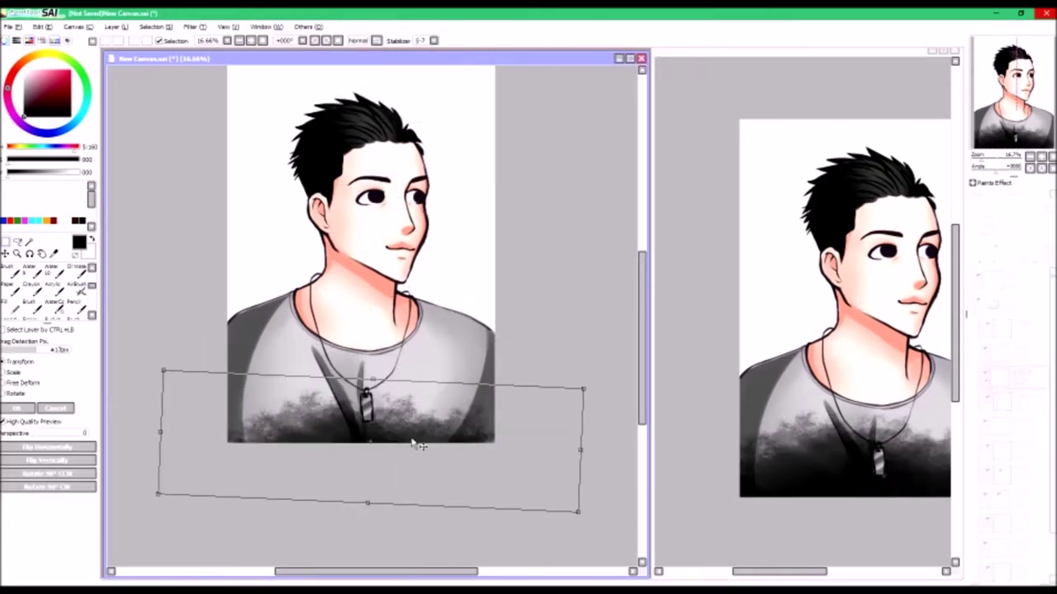
pyautogui.press('Return')
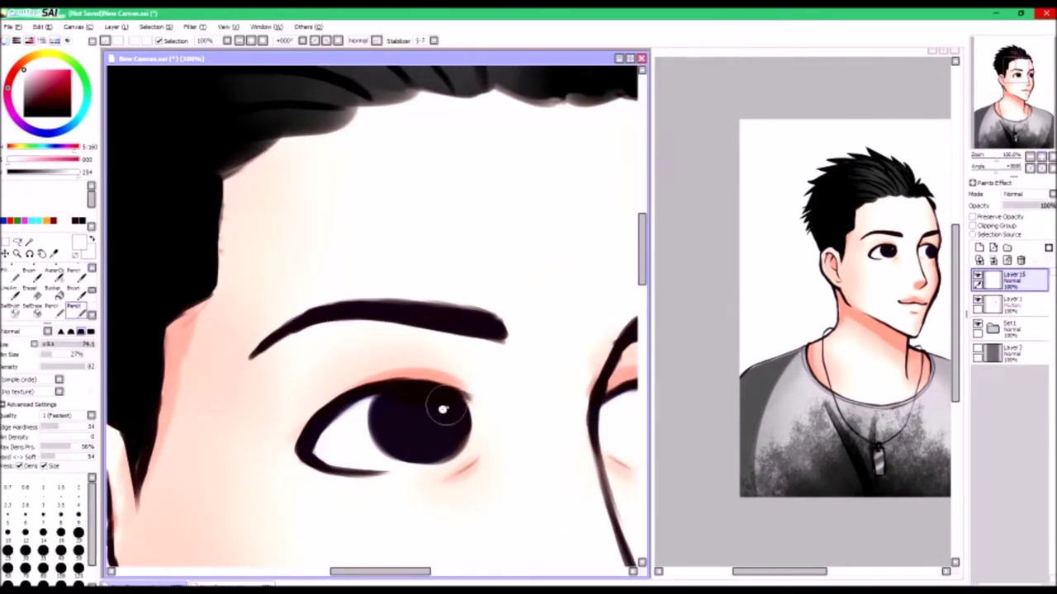
# Dot white highlights on both pupils on a new layer above the line art
pyautogui.moveTo(440, 430); pyautogui.dragTo(140, 420)
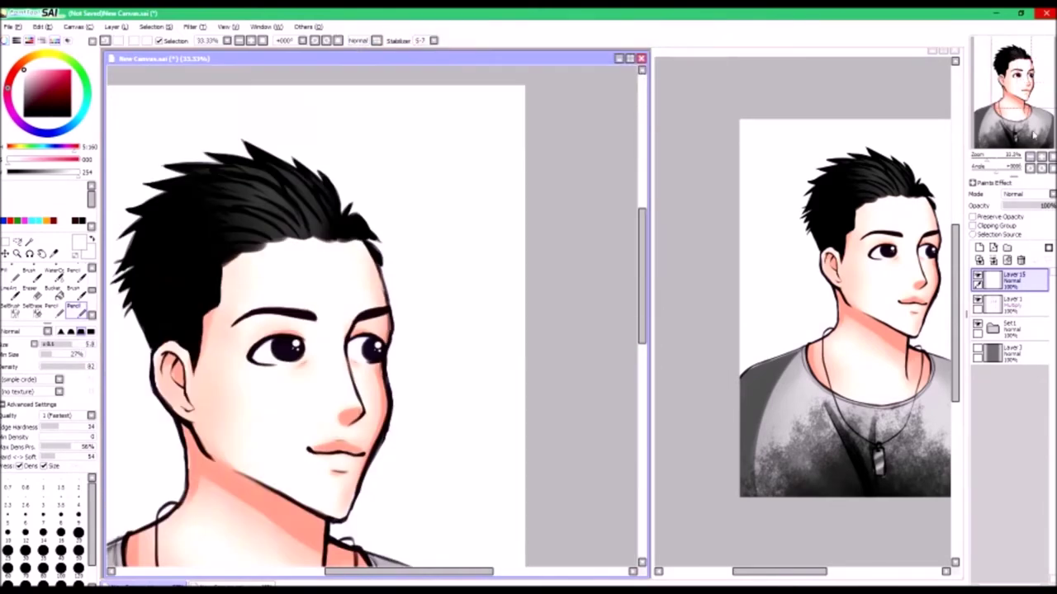
pyautogui.scroll(-1, 448, 180)
# Brush soft black over the lower body and white over the face on a new top layer, and lower its opacity
pyautogui.moveTo(484, 170)
pyautogui.mouseDown()
pyautogui.moveTo(487, 448)
pyautogui.moveTo(353, 509)
pyautogui.mouseUp()
pyautogui.hotkey('ctrl', 'z')
pyautogui.click(57, 279)
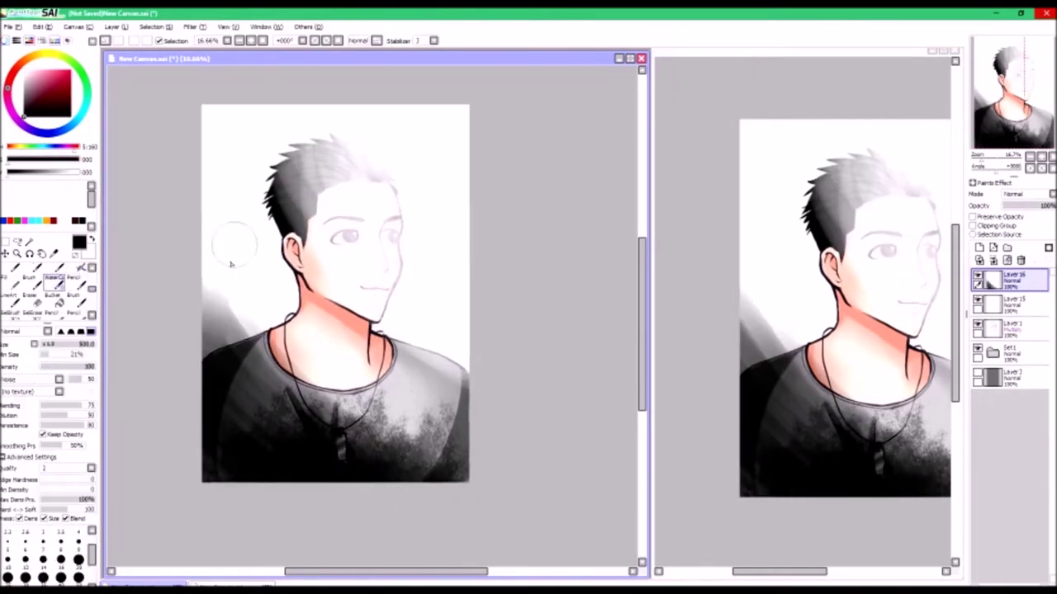
pyautogui.moveTo(223, 236)
pyautogui.mouseDown()
pyautogui.moveTo(377, 443)
pyautogui.moveTo(216, 301)
pyautogui.mouseUp()
pyautogui.hotkey('ctrl', 'z')
pyautogui.moveTo(255, 401); pyautogui.dragTo(379, 412)
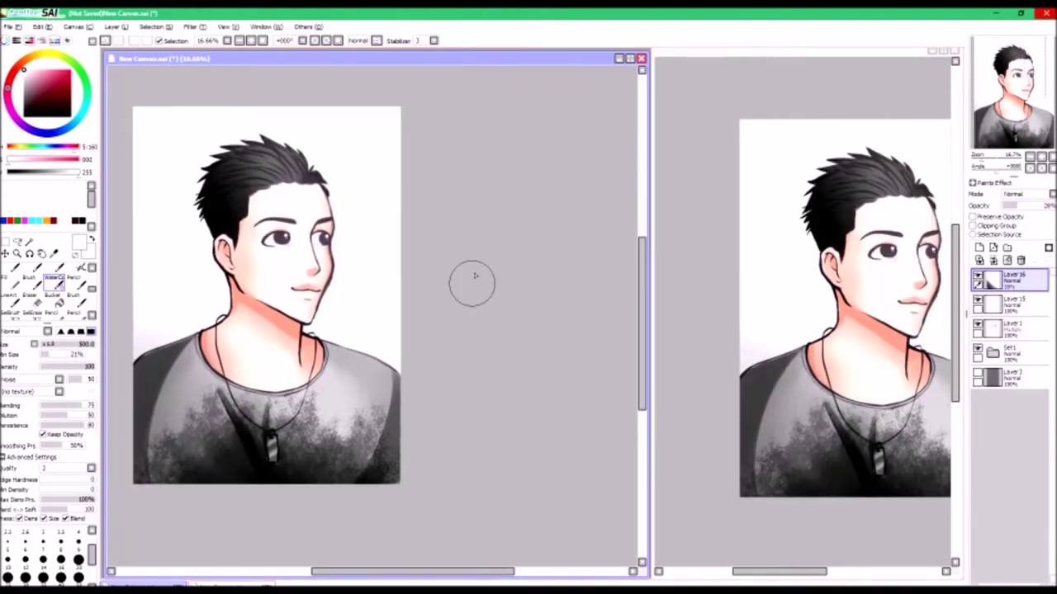
# Replace the grey backdrop on Layer 3 with soft grey Crayon dots behind the neck and pale dots in the canvas's upper-right corner
pyautogui.click(994, 376)
pyautogui.scroll(5, 377, 321)
pyautogui.scroll(-5, 377, 321)
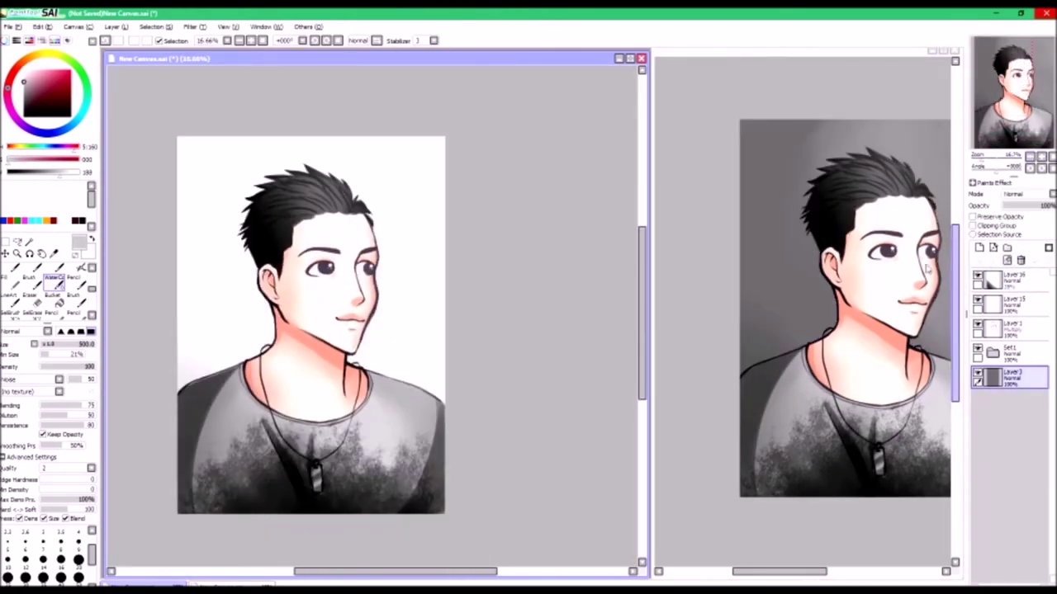
pyautogui.moveTo(63, 172); pyautogui.dragTo(38, 172)
pyautogui.click(31, 280)
pyautogui.click(205, 201)
pyautogui.click(243, 285)
pyautogui.click(188, 317)
pyautogui.click(238, 328)
pyautogui.click(261, 318)
pyautogui.click(428, 149)
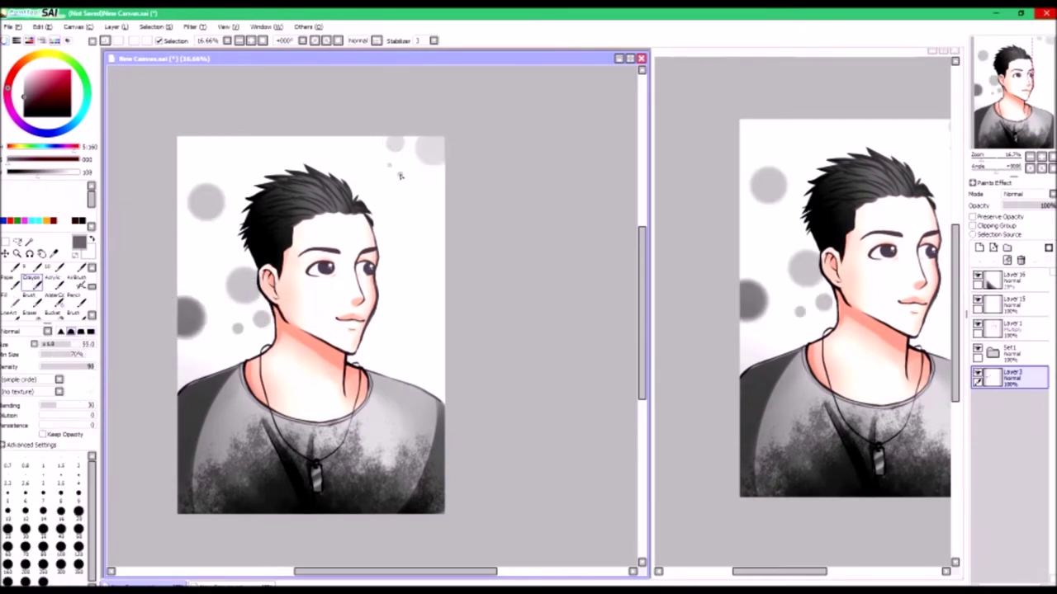
# Add large dark grey dots above the hair and in front of the face and neck, with a few pale dots between them
pyautogui.click(281, 147)
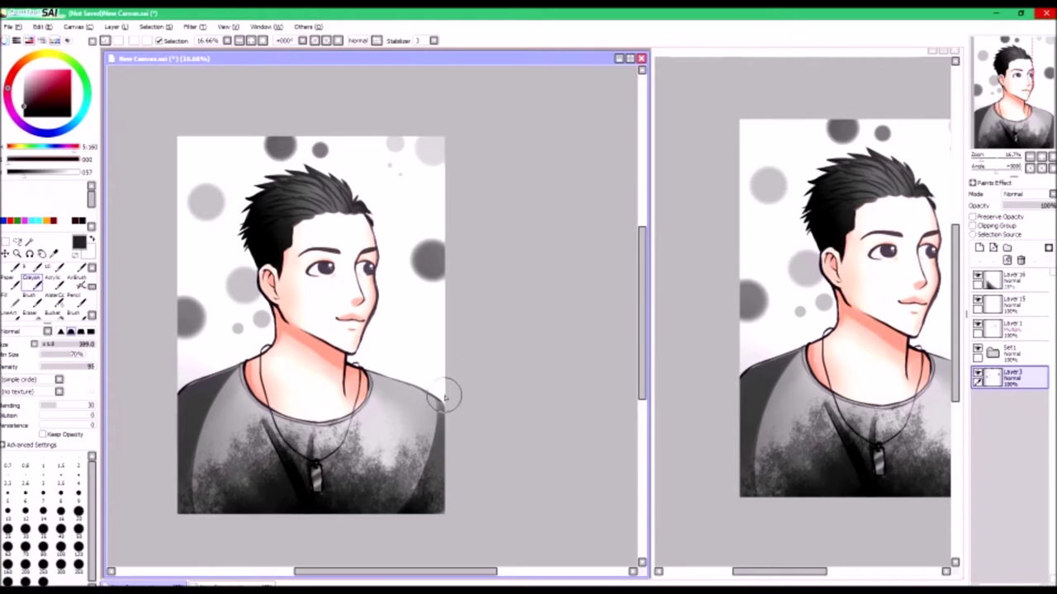
pyautogui.click(428, 345)
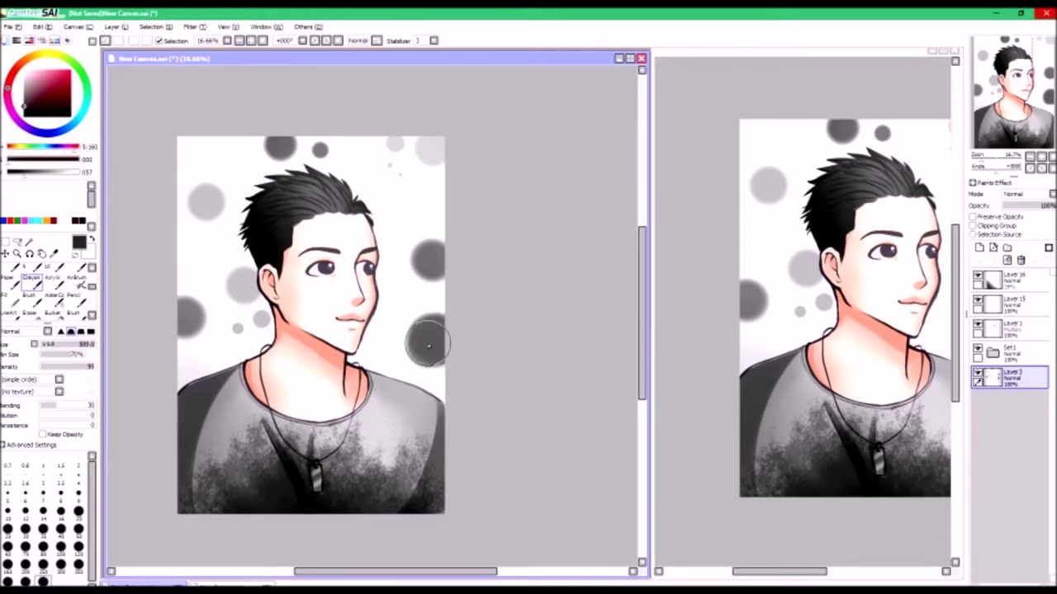
pyautogui.click(386, 322)
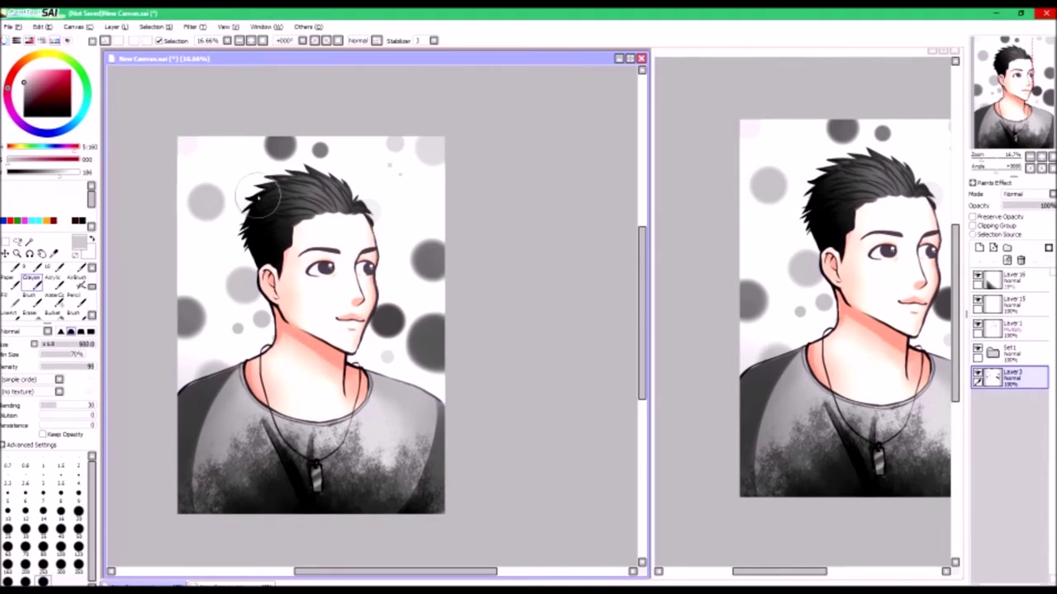
pyautogui.scroll(1, 116, 190)
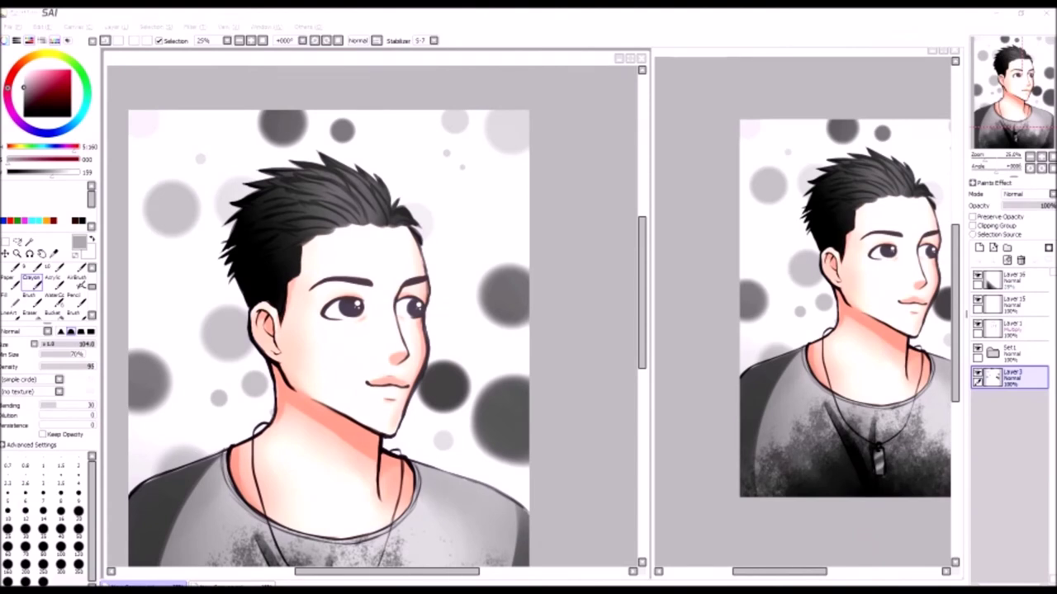
pyautogui.click(168, 199)
# Letter a black brush-script capital H in the canvas's upper-left corner with the Pencil on a new top layer
pyautogui.hotkey('ctrl', 'shift', 'n')
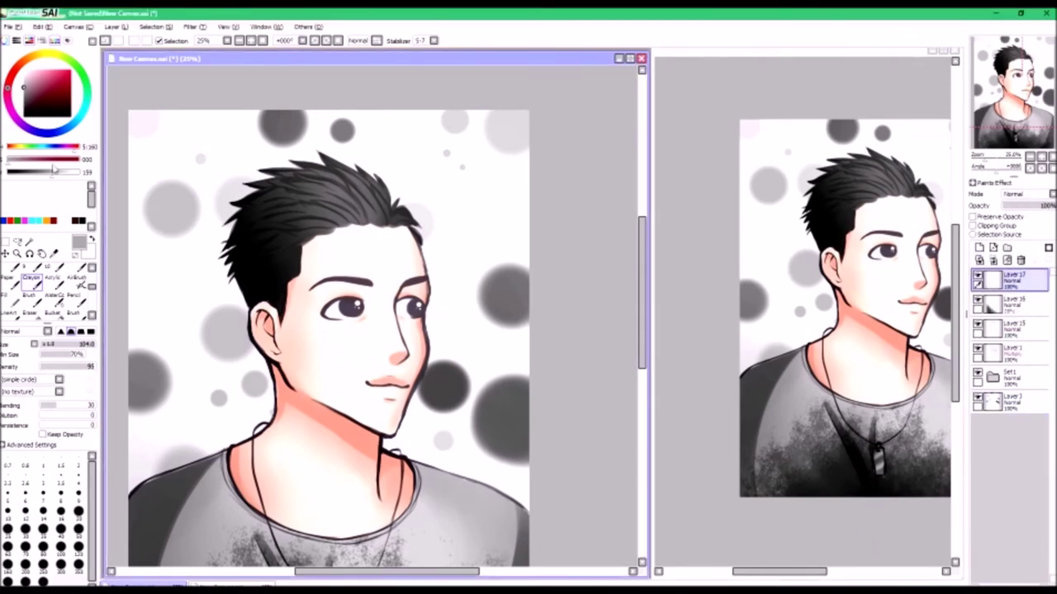
pyautogui.press('n')
pyautogui.hotkey('ctrl', 'z')
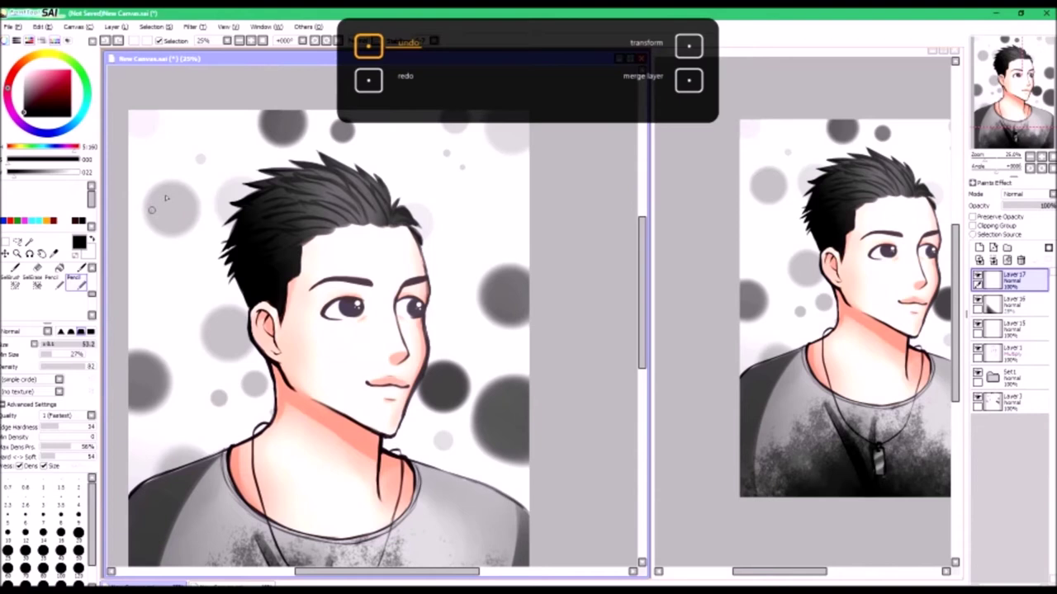
pyautogui.hotkey('ctrl', 'z')
pyautogui.moveTo(185, 162)
pyautogui.mouseDown()
pyautogui.moveTo(213, 223)
pyautogui.moveTo(175, 194)
pyautogui.moveTo(186, 241)
pyautogui.mouseUp()
pyautogui.hotkey('ctrl', 'z')
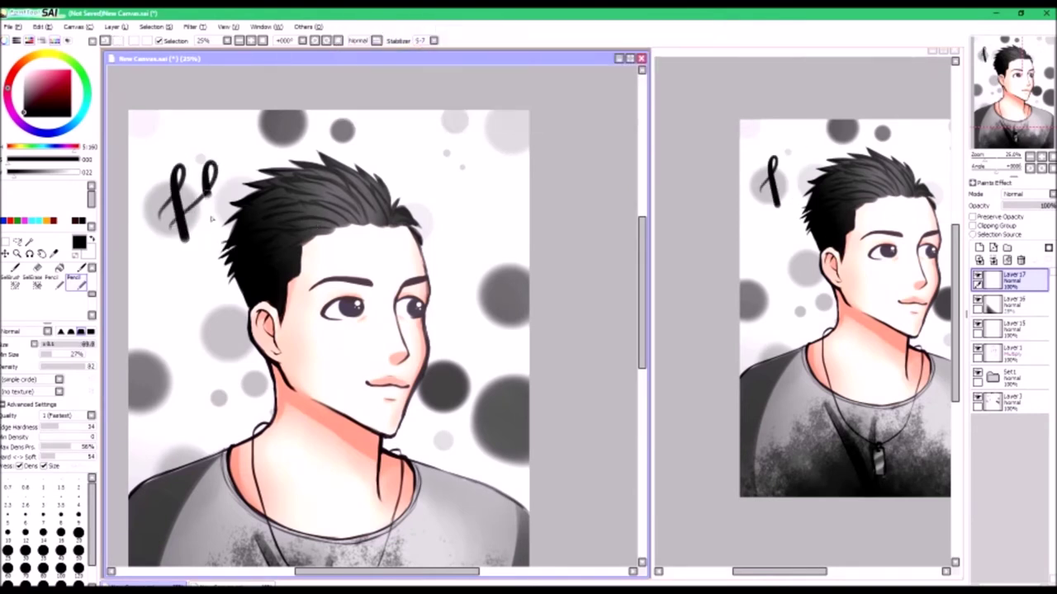
pyautogui.moveTo(157, 120); pyautogui.dragTo(202, 185)
pyautogui.hotkey('ctrl', 'z')
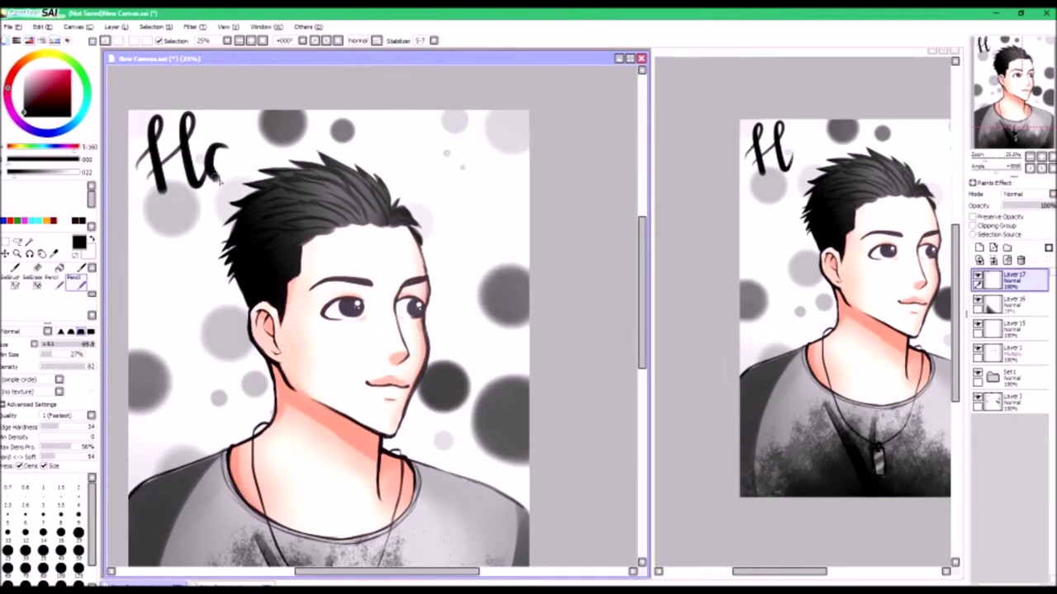
# Letter "appy" in matching brush script after the H, across the top of the hair, to complete "Happy"
pyautogui.hotkey('ctrl', 'z')
pyautogui.hotkey('ctrl', 'z')
pyautogui.moveTo(219, 149)
pyautogui.mouseDown()
pyautogui.moveTo(244, 177)
pyautogui.moveTo(233, 174)
pyautogui.mouseUp()
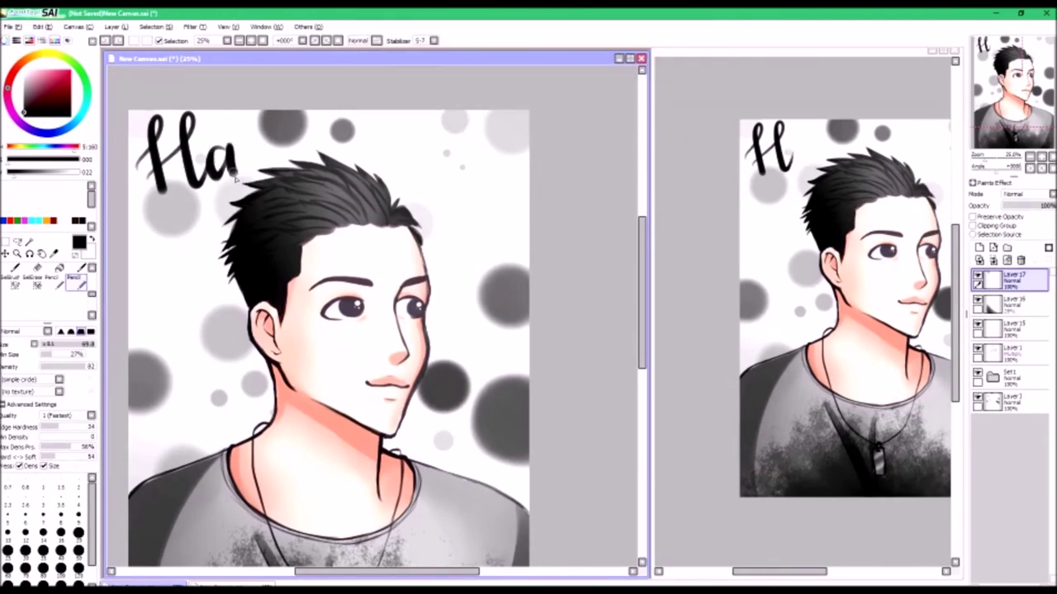
pyautogui.hotkey('ctrl', 'z')
pyautogui.moveTo(266, 139)
pyautogui.mouseDown()
pyautogui.moveTo(287, 157)
pyautogui.moveTo(355, 161)
pyautogui.mouseUp()
pyautogui.hotkey('ctrl', 'z')
pyautogui.hotkey('ctrl', 'z')
pyautogui.hotkey('ctrl', 'z')
pyautogui.moveTo(349, 124)
pyautogui.mouseDown()
pyautogui.moveTo(355, 157)
pyautogui.moveTo(380, 126)
pyautogui.moveTo(376, 196)
pyautogui.mouseUp()
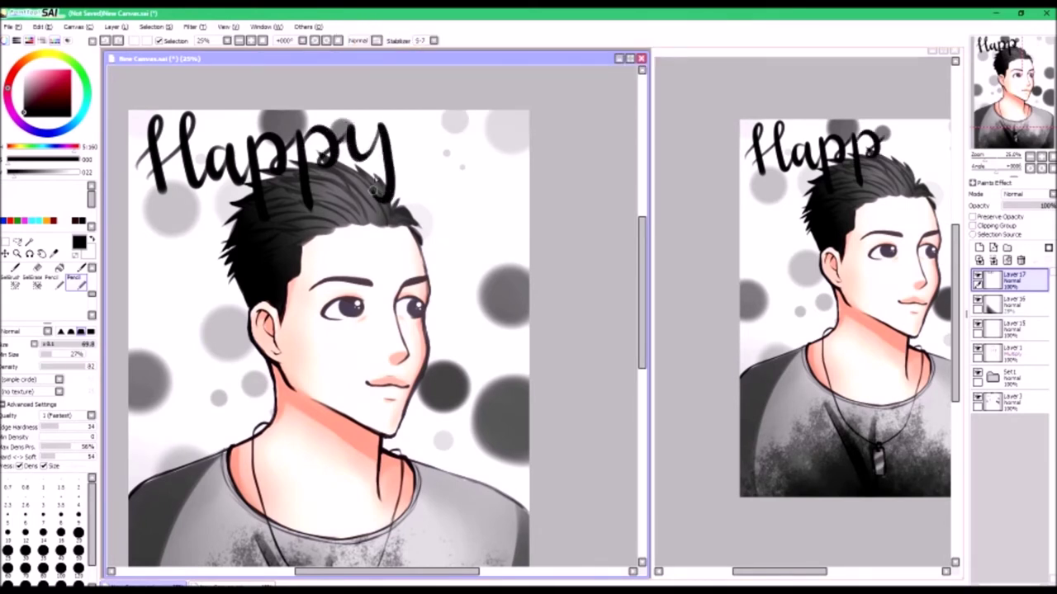
pyautogui.hotkey('ctrl', 'z')
# Letter "Birthday" in matching black brush script below "Happy", across the face to the canvas's edge
pyautogui.moveTo(146, 252)
pyautogui.mouseDown()
pyautogui.moveTo(156, 305)
pyautogui.moveTo(174, 296)
pyautogui.moveTo(194, 351)
pyautogui.mouseUp()
pyautogui.hotkey('ctrl', 'z')
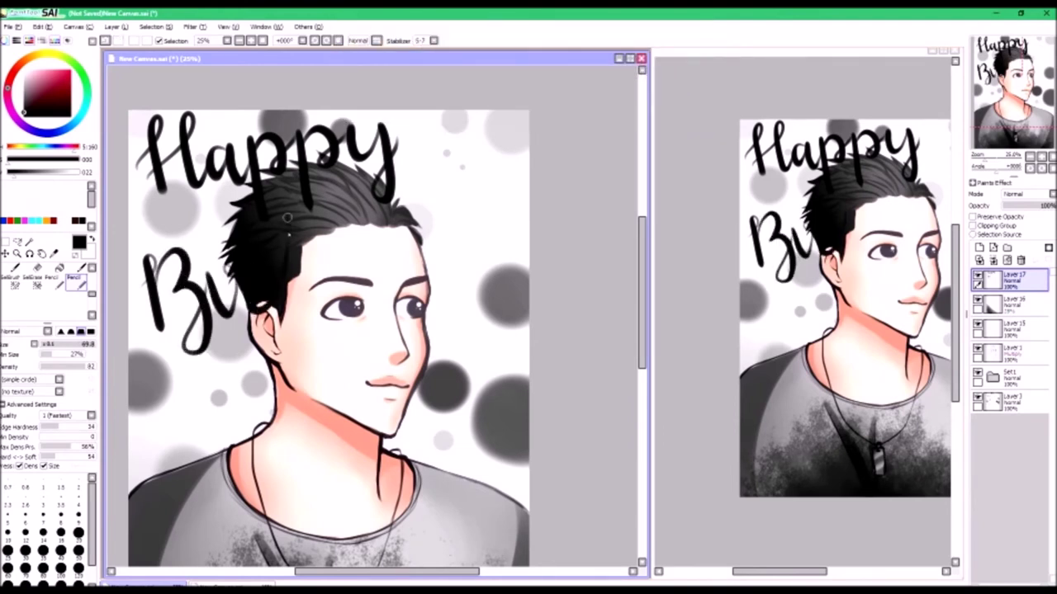
pyautogui.moveTo(288, 223); pyautogui.dragTo(319, 311)
pyautogui.moveTo(312, 216); pyautogui.dragTo(330, 309)
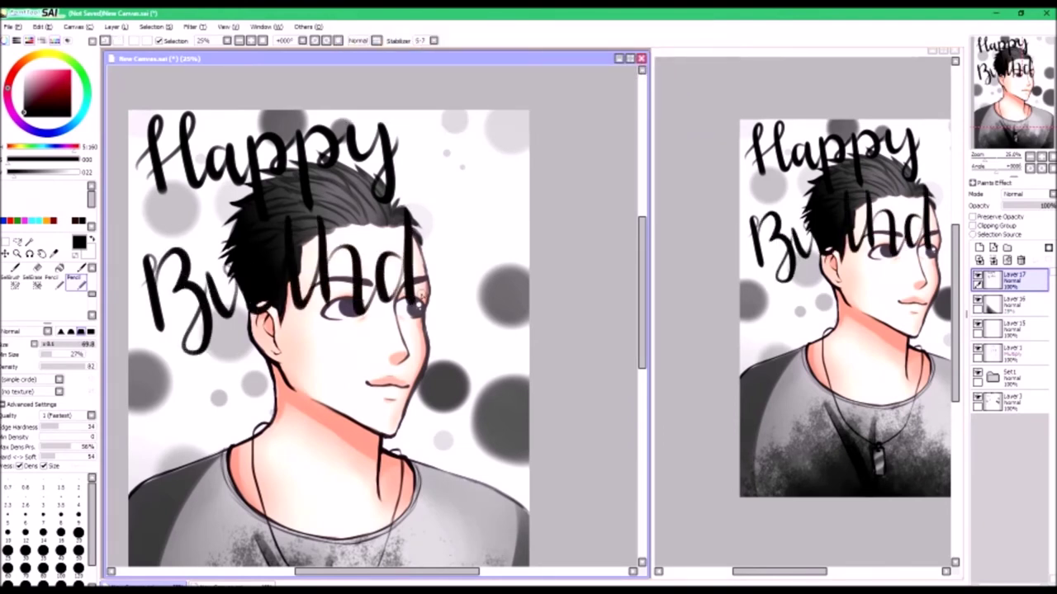
pyautogui.hotkey('ctrl', 'z')
pyautogui.moveTo(460, 248)
pyautogui.mouseDown()
pyautogui.moveTo(461, 283)
pyautogui.moveTo(481, 246)
pyautogui.moveTo(510, 256)
pyautogui.moveTo(499, 284)
pyautogui.mouseUp()
pyautogui.hotkey('ctrl', 'z')
pyautogui.moveTo(494, 246)
pyautogui.mouseDown()
pyautogui.moveTo(495, 340)
pyautogui.moveTo(506, 241)
pyautogui.mouseUp()
pyautogui.hotkey('ctrl', 'z')
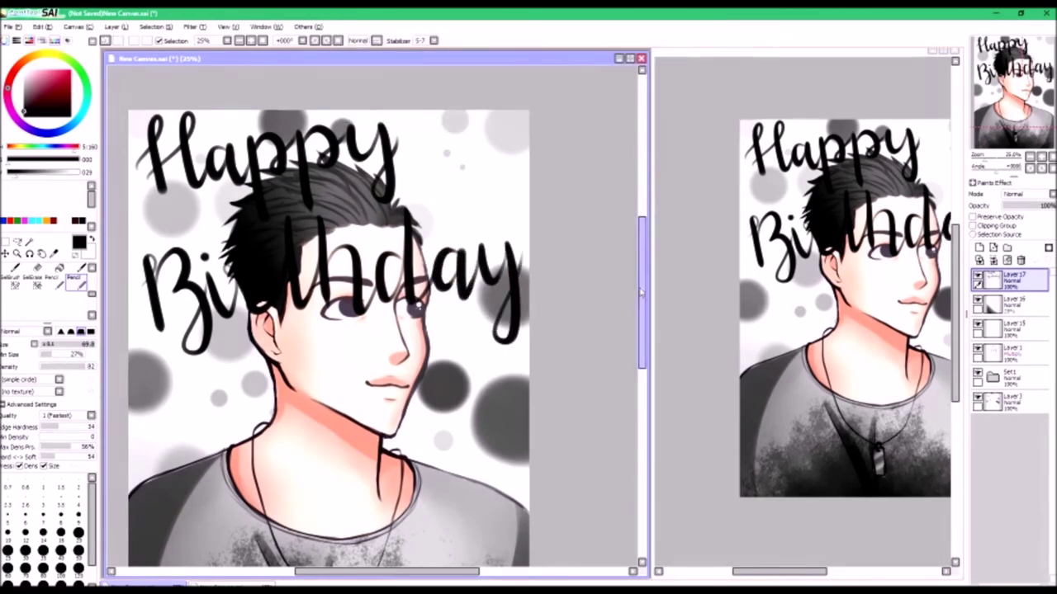
# Move the "Happy Birthday" lettering down onto the neck and shirt and scale it down slightly
pyautogui.moveTo(640, 291); pyautogui.dragTo(640, 331)
pyautogui.hotkey('ctrl', 't')
pyautogui.moveTo(331, 207); pyautogui.dragTo(331, 363)
pyautogui.moveTo(514, 389); pyautogui.dragTo(490, 443)
pyautogui.moveTo(388, 363); pyautogui.dragTo(343, 386)
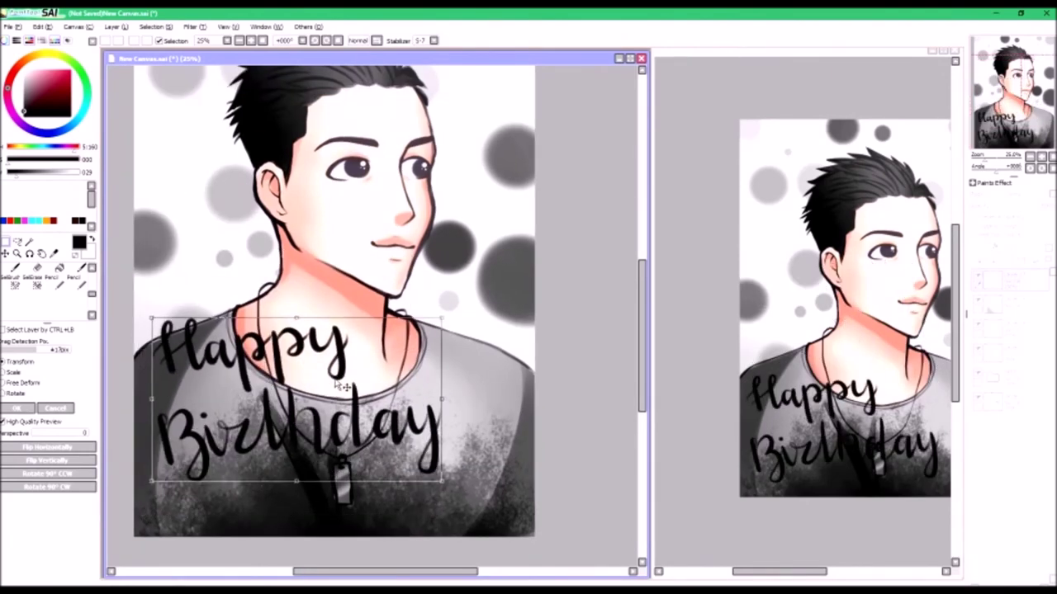
pyautogui.press('Return')
pyautogui.moveTo(450, 422); pyautogui.dragTo(451, 454)
pyautogui.hotkey('ctrl', 'z')
pyautogui.moveTo(459, 428)
pyautogui.mouseDown()
pyautogui.moveTo(467, 452)
pyautogui.moveTo(494, 449)
pyautogui.mouseUp()
pyautogui.hotkey('ctrl', 'z')
pyautogui.moveTo(298, 147); pyautogui.dragTo(315, 184)
pyautogui.hotkey('ctrl', 'z')
# Letter the date in black strokes, then shrink it and place it right after "Birthday" on the shirt
pyautogui.moveTo(193, 207); pyautogui.dragTo(190, 234)
pyautogui.moveTo(205, 205); pyautogui.dragTo(216, 231)
pyautogui.moveTo(251, 183); pyautogui.dragTo(244, 220)
pyautogui.moveTo(264, 213); pyautogui.dragTo(279, 178)
pyautogui.moveTo(314, 173)
pyautogui.mouseDown()
pyautogui.moveTo(307, 206)
pyautogui.moveTo(319, 216)
pyautogui.mouseUp()
pyautogui.moveTo(333, 199); pyautogui.dragTo(363, 195)
pyautogui.hotkey('ctrl', 't')
pyautogui.moveTo(365, 240); pyautogui.dragTo(477, 433)
pyautogui.press('Return')
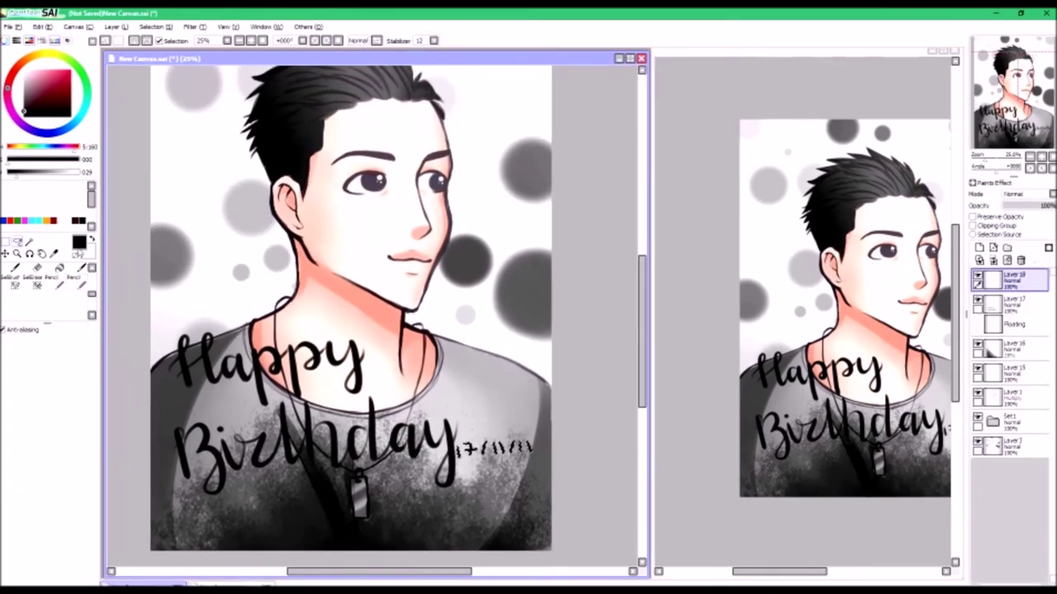
pyautogui.press('n')
pyautogui.hotkey('ctrl', 'shift', 'n')
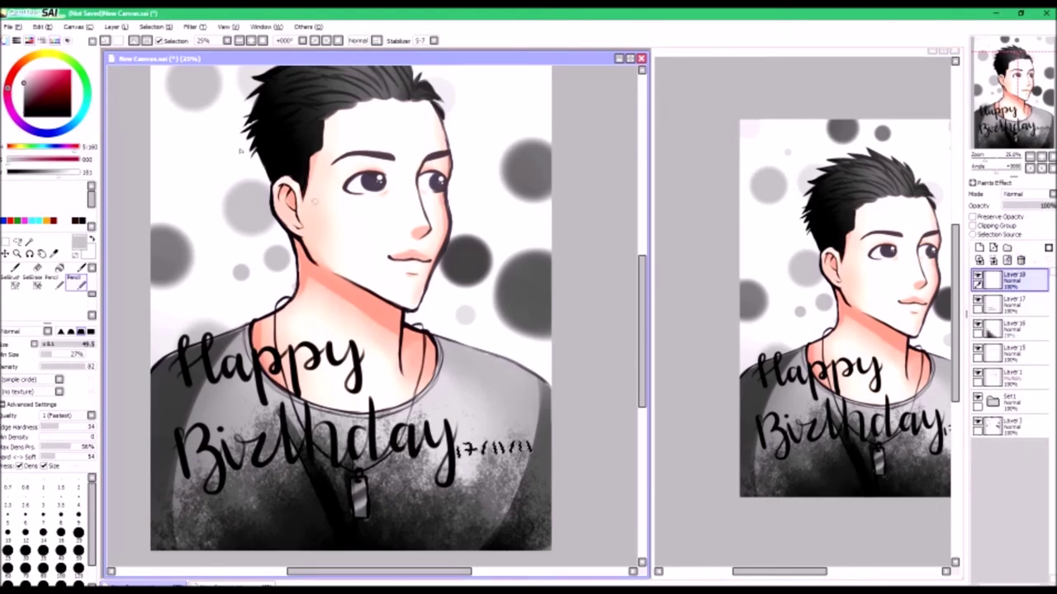
pyautogui.click(17, 253)
pyautogui.scroll(3, 351, 314)
pyautogui.click(1011, 303)
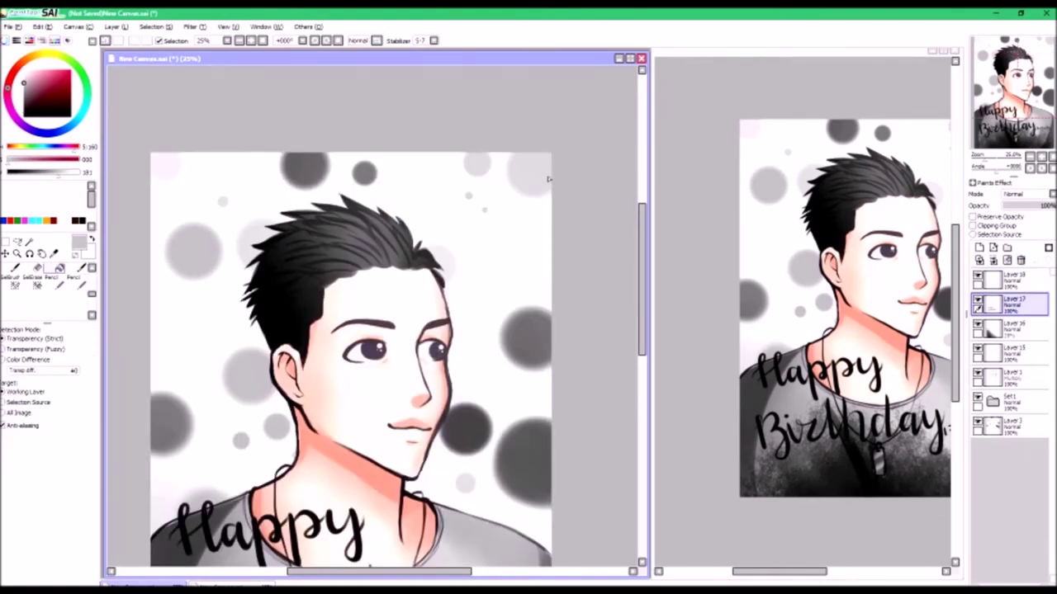
pyautogui.press('n')
pyautogui.hotkey('ctrl', 'z')
pyautogui.hotkey('ctrl', 'y')
pyautogui.hotkey('ctrl', 'z')
pyautogui.hotkey('ctrl', 'y')
pyautogui.hotkey('ctrl', 'z')
pyautogui.hotkey('ctrl', 'z')
# Letter the artist's signature in black brush script above the hair on Layer 18, fitting its initial in front
pyautogui.moveTo(208, 231)
pyautogui.mouseDown()
pyautogui.moveTo(240, 191)
pyautogui.moveTo(225, 196)
pyautogui.mouseUp()
pyautogui.hotkey('ctrl', 'z')
pyautogui.moveTo(240, 235); pyautogui.dragTo(273, 168)
pyautogui.moveTo(251, 245); pyautogui.dragTo(276, 158)
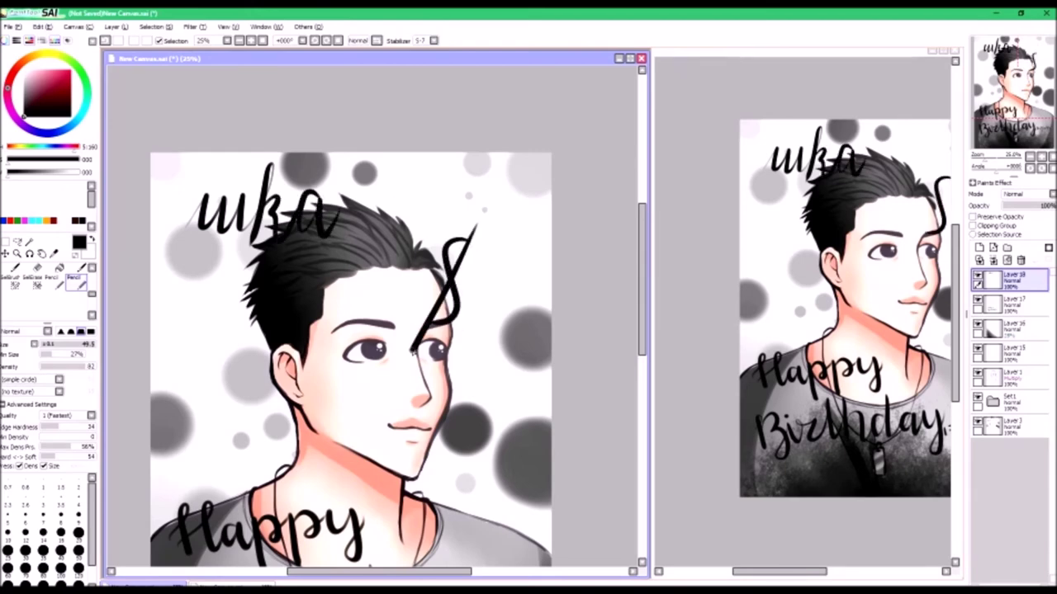
pyautogui.moveTo(468, 195); pyautogui.dragTo(462, 198)
pyautogui.hotkey('ctrl', 't')
pyautogui.moveTo(446, 281); pyautogui.dragTo(177, 207)
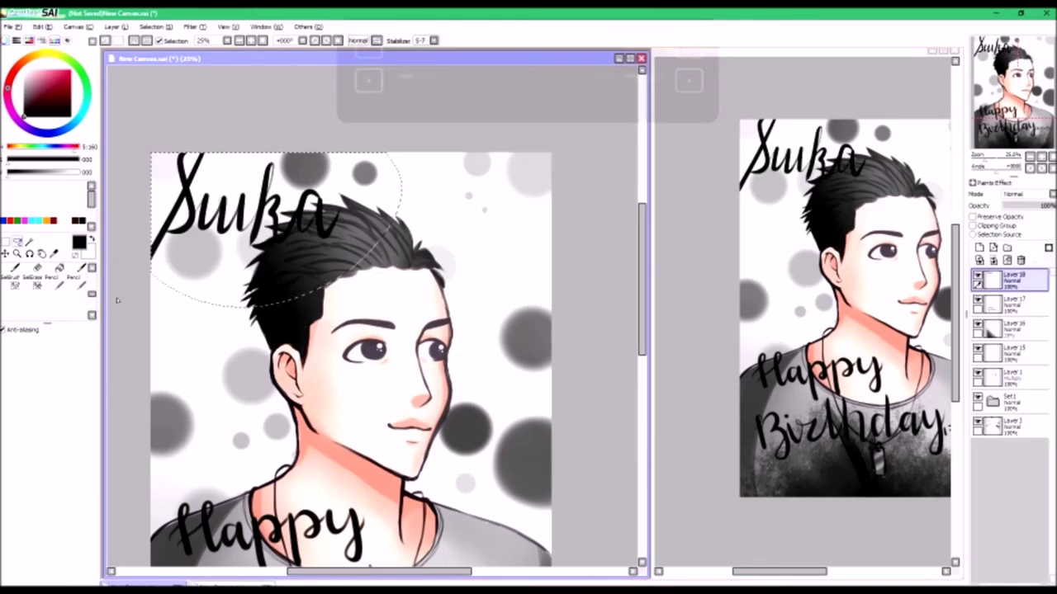
# Scale the whole signature down and place it in the canvas's upper-right corner
pyautogui.hotkey('ctrl', 'z')
pyautogui.hotkey('ctrl', 't')
pyautogui.hotkey('ctrl', 't')
pyautogui.moveTo(330, 272); pyautogui.dragTo(394, 458)
pyautogui.press('Return')
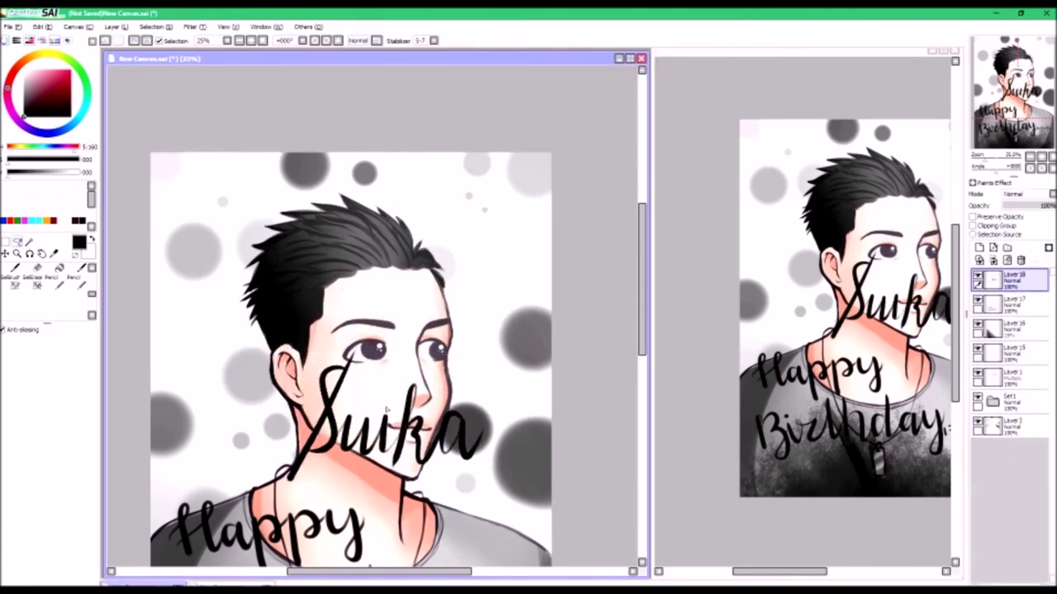
pyautogui.hotkey('ctrl', 't')
pyautogui.scroll(-5, 372, 330)
pyautogui.moveTo(561, 231); pyautogui.dragTo(460, 446)
pyautogui.press('Return')
pyautogui.hotkey('ctrl', 'u')
# Copy the date lettering from Layer 17 onto a new layer and place it, scaled down, beneath the signature
pyautogui.click(724, 253)
pyautogui.scroll(4, 312, 321)
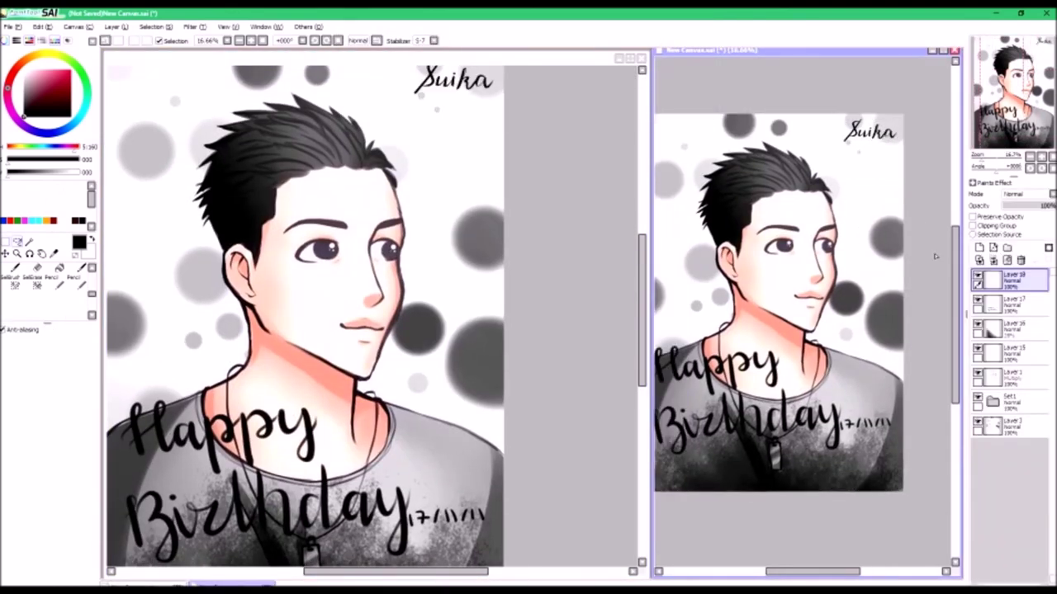
pyautogui.click(1012, 303)
pyautogui.scroll(3, 742, 404)
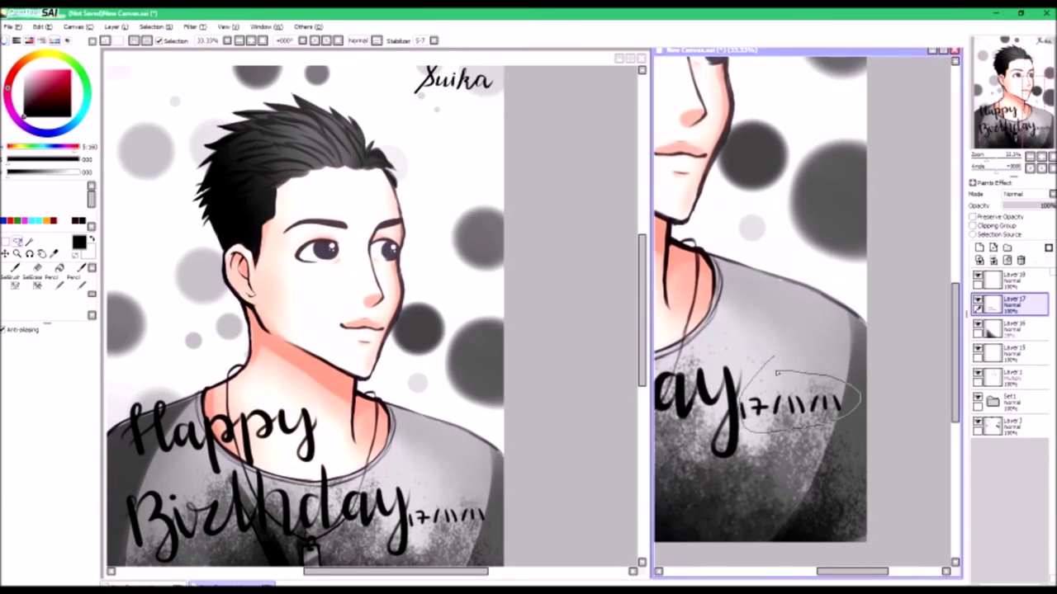
pyautogui.hotkey('ctrl', 'c')
pyautogui.hotkey('ctrl', 'v')
pyautogui.hotkey('ctrl', 't')
pyautogui.scroll(3, 805, 314)
pyautogui.moveTo(803, 507)
pyautogui.mouseDown()
pyautogui.moveTo(802, 185)
pyautogui.moveTo(882, 185)
pyautogui.mouseUp()
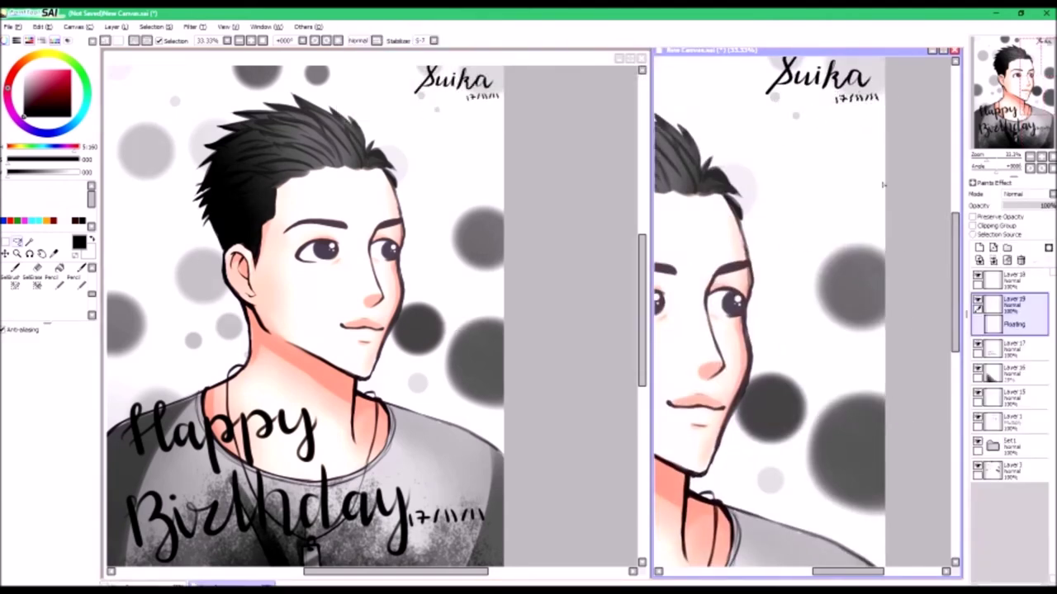
pyautogui.press('Return')
# Lower the opacity of the layer with the signature and its small date to 31%
pyautogui.moveTo(1048, 205); pyautogui.dragTo(1023, 205)
pyautogui.scroll(-2, 372, 330)
# Save the finished drawing as a new file
pyautogui.click(12, 27)
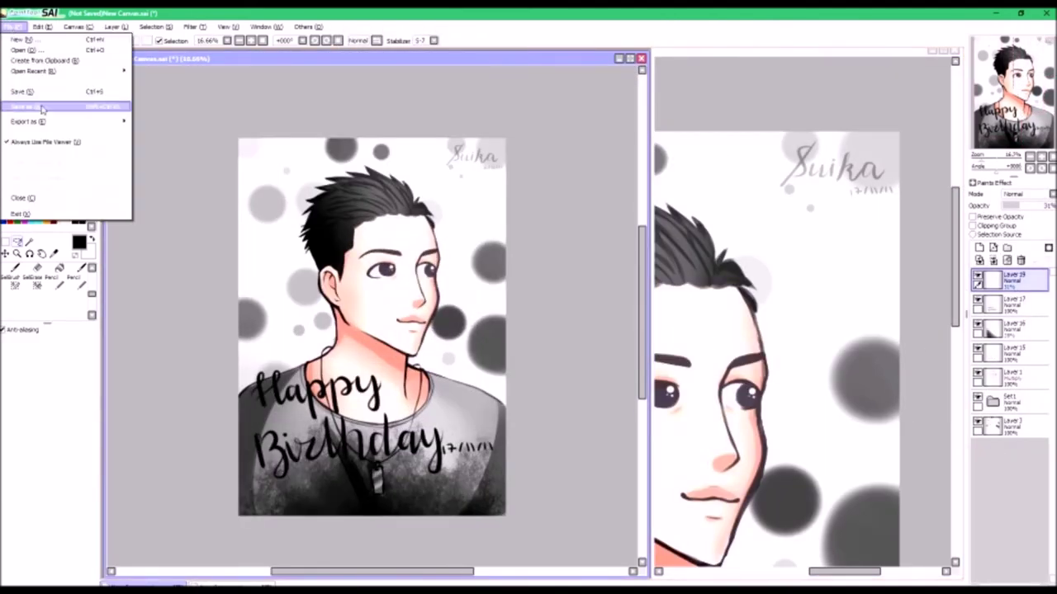